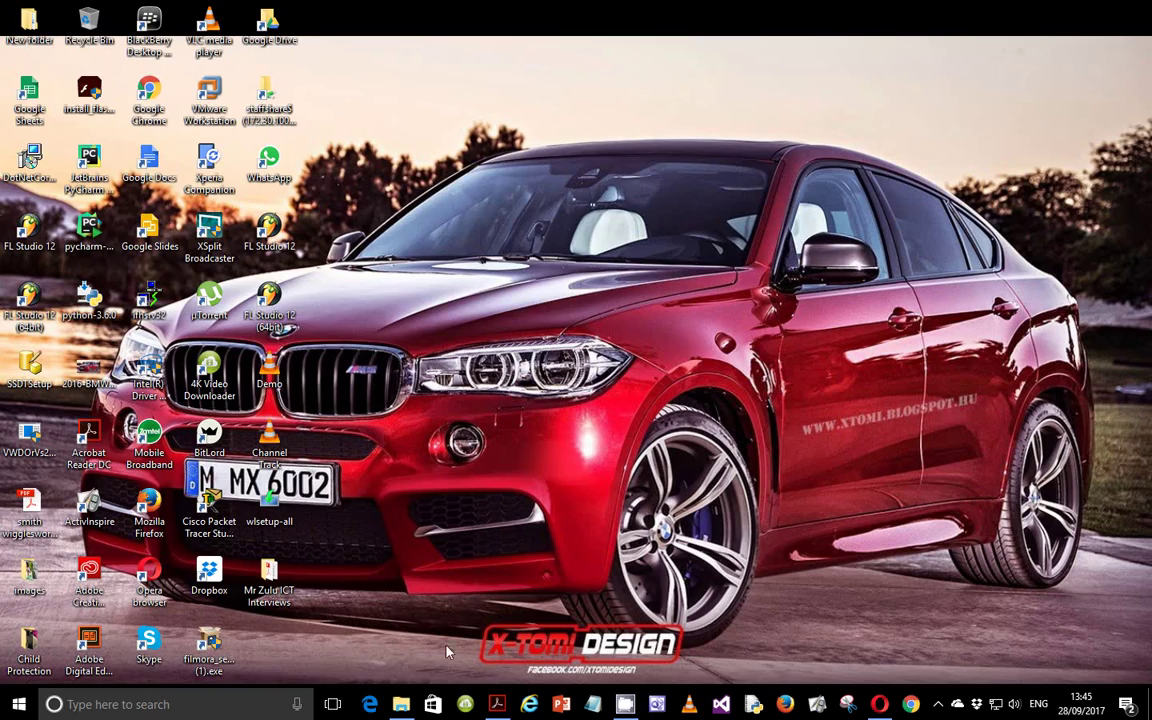
Scroll the exam PDF down to page 6's Task 3 – Database and bring up the Worked SFiles folder
scroll(517, 465, down, 1)
scroll(520, 470, down, 4)
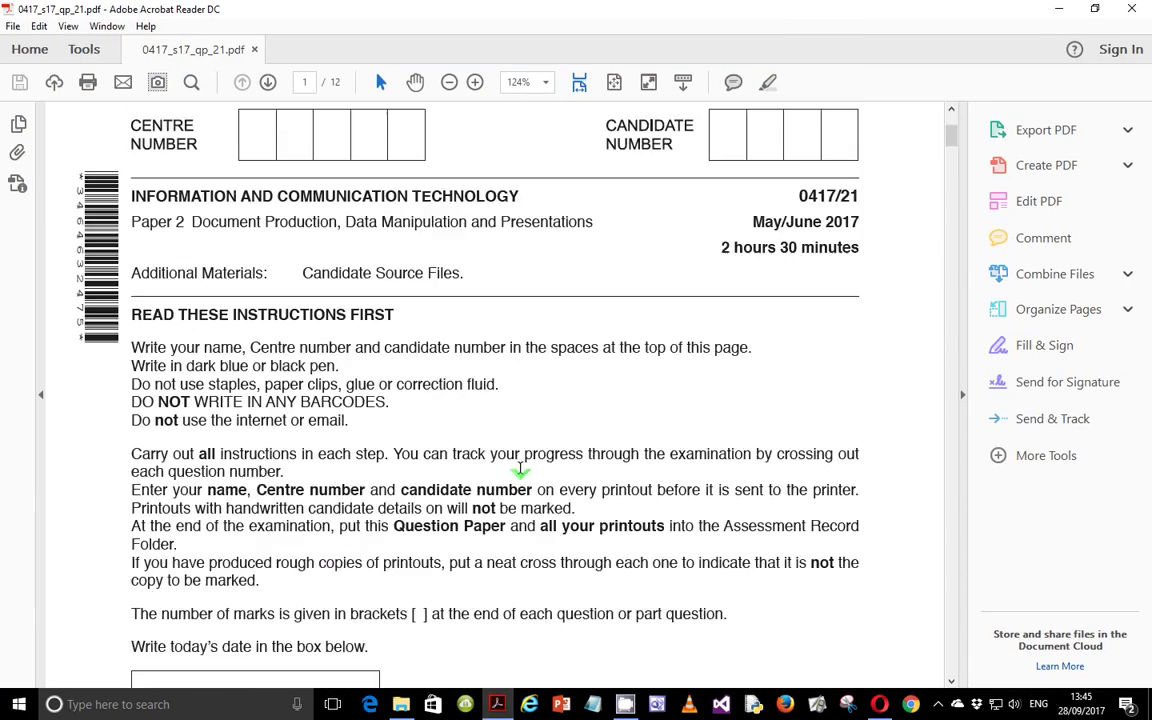
scroll(520, 468, down, 3)
scroll(520, 470, down, 2)
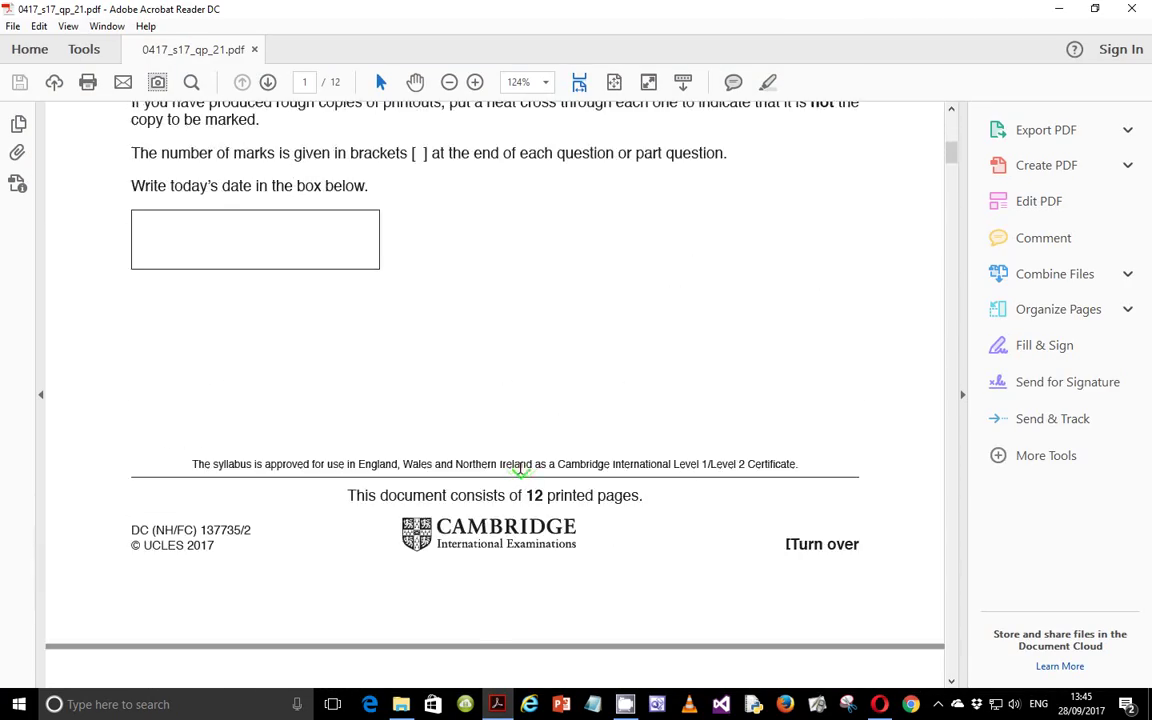
scroll(520, 470, down, 3)
scroll(520, 470, down, 3)
scroll(520, 468, down, 3)
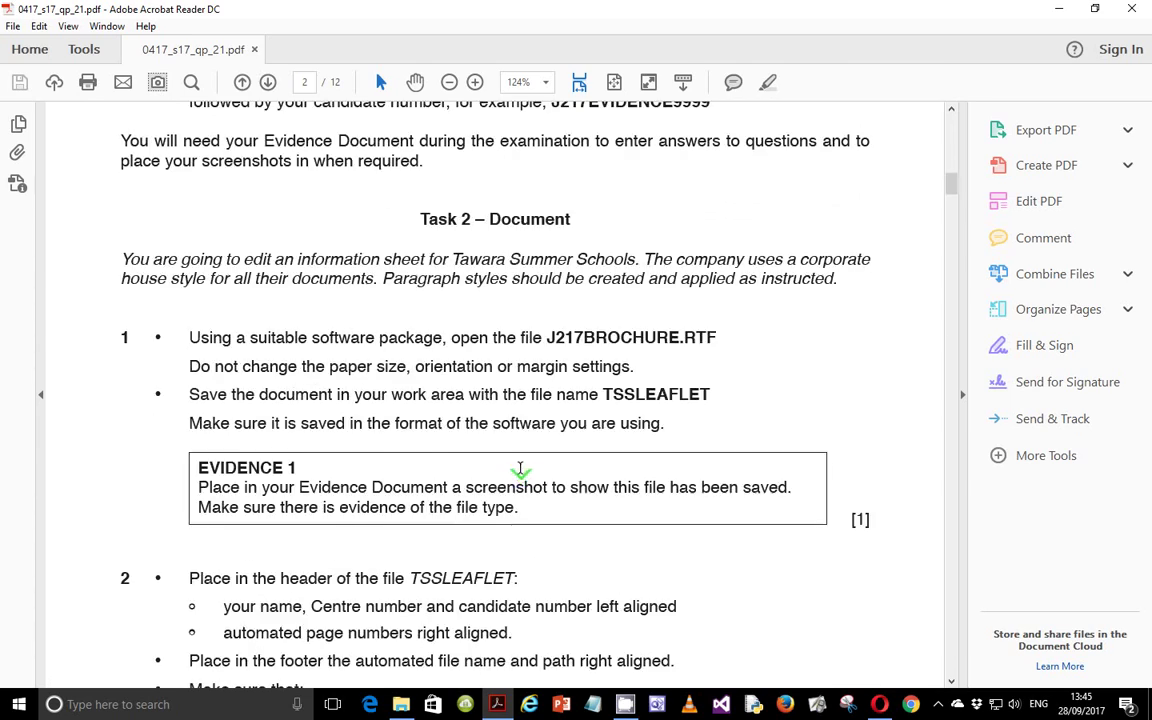
scroll(520, 468, down, 6)
scroll(520, 468, down, 3)
scroll(520, 468, down, 3)
scroll(520, 468, down, 6)
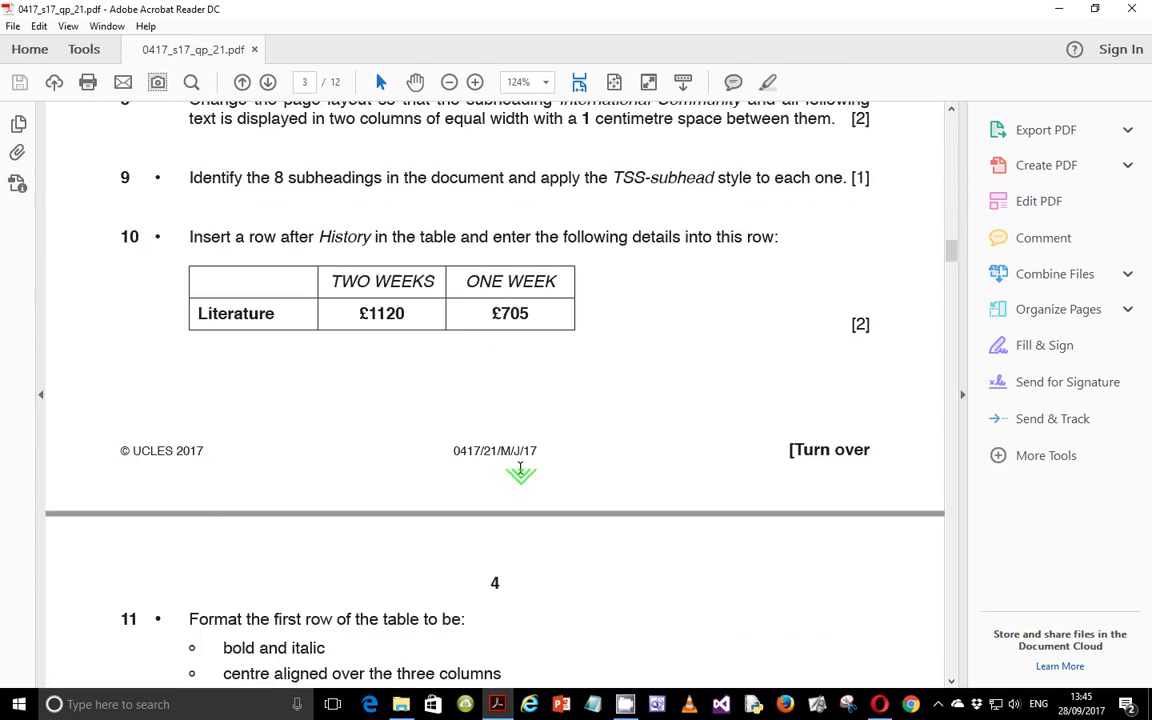
scroll(520, 468, down, 4)
scroll(520, 468, down, 4)
scroll(520, 470, down, 4)
scroll(521, 475, down, 3)
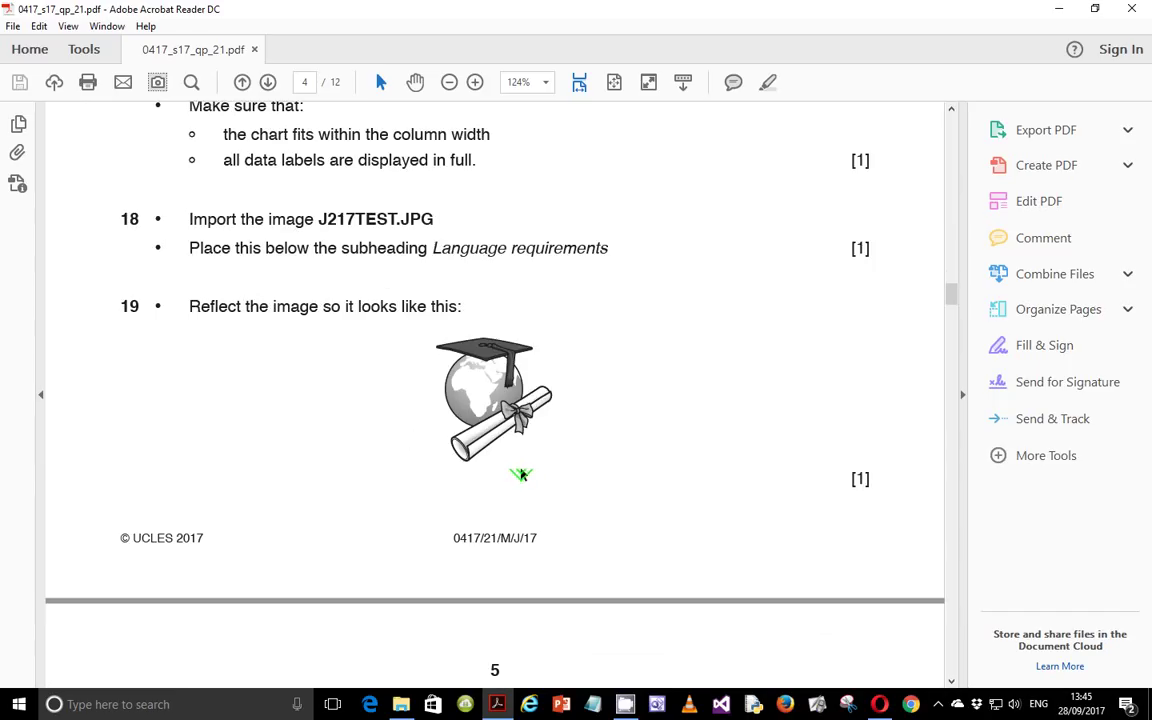
scroll(521, 475, down, 4)
scroll(521, 475, down, 4)
scroll(521, 475, down, 4)
scroll(518, 474, down, 1)
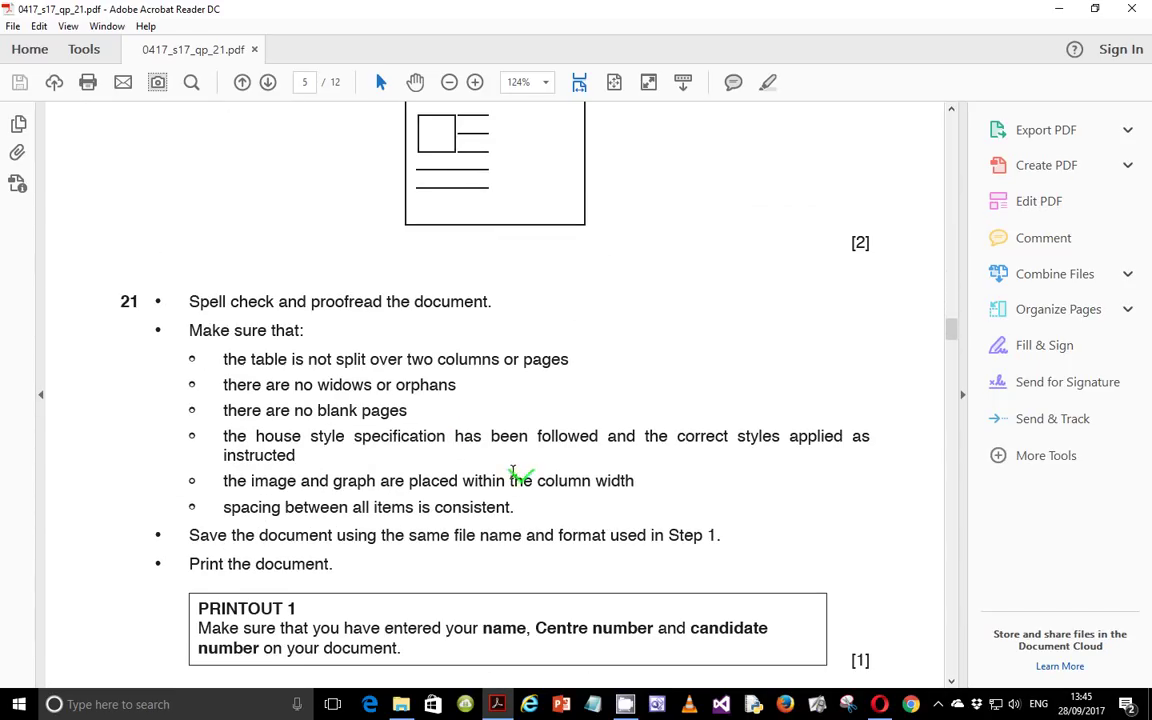
scroll(514, 474, down, 3)
scroll(514, 474, down, 4)
scroll(514, 474, down, 4)
scroll(518, 475, down, 2)
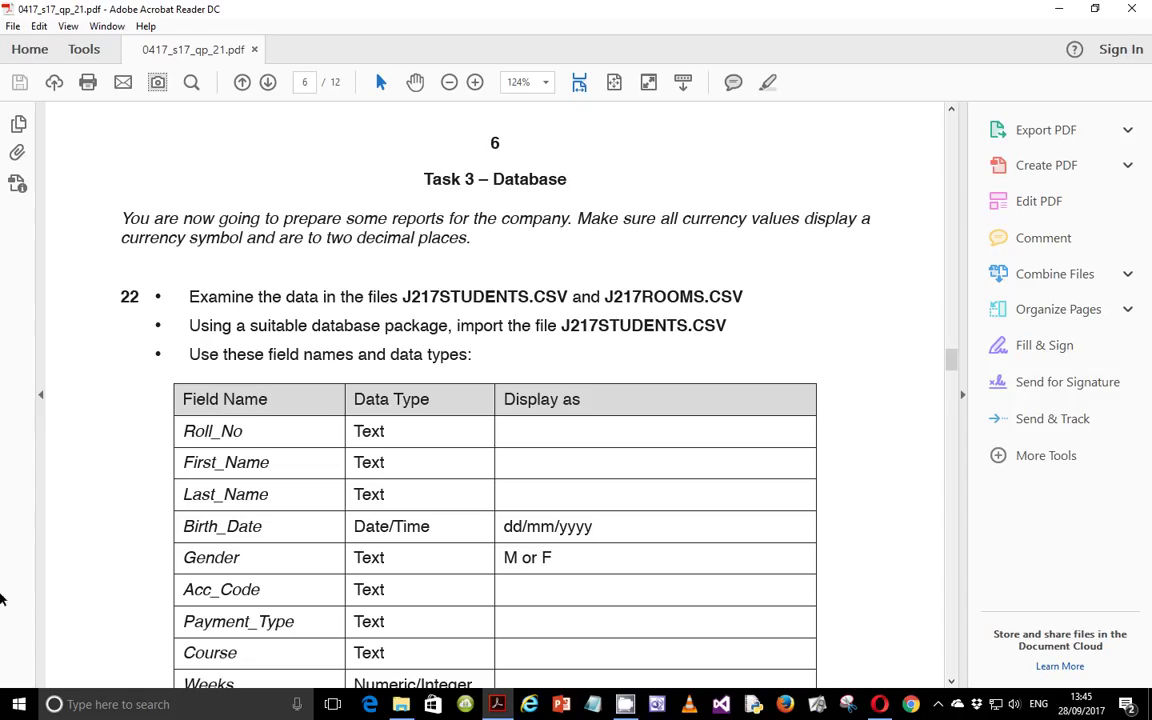
click(401, 704)
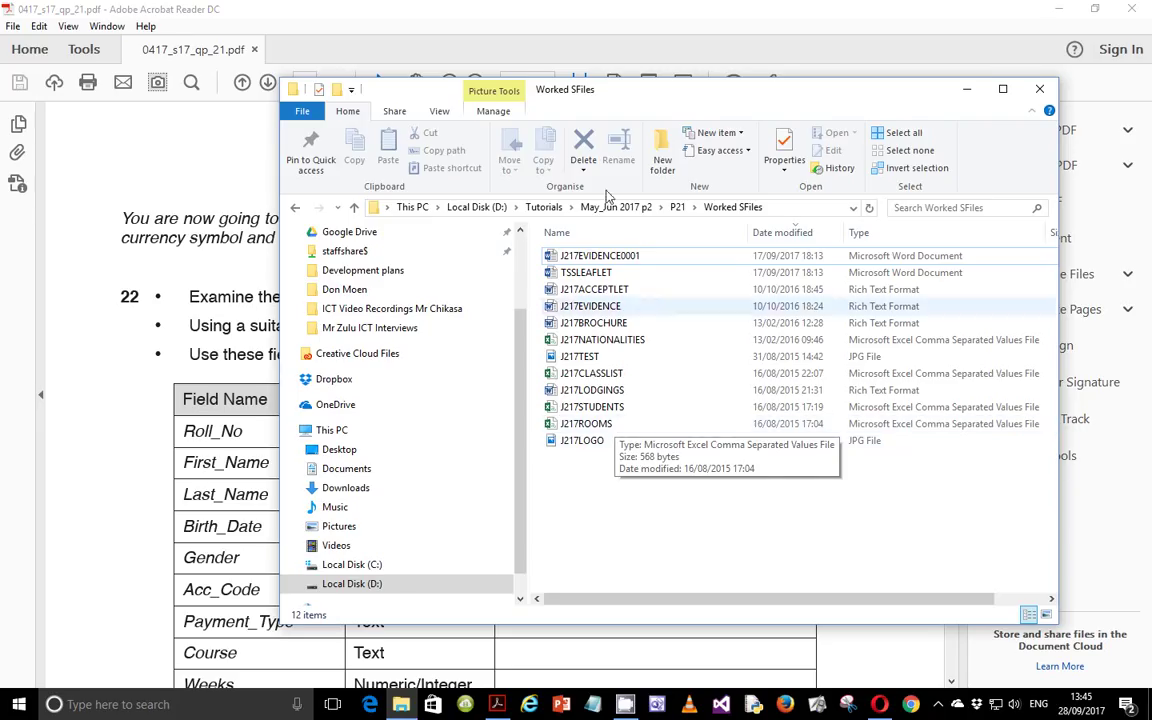
Move the Explorer window aside and open J217ROOMS.csv in Excel from its context menu
mouse_move(619, 92)
mouse_down()
mouse_move(863, 225)
mouse_move(598, 323)
mouse_up()
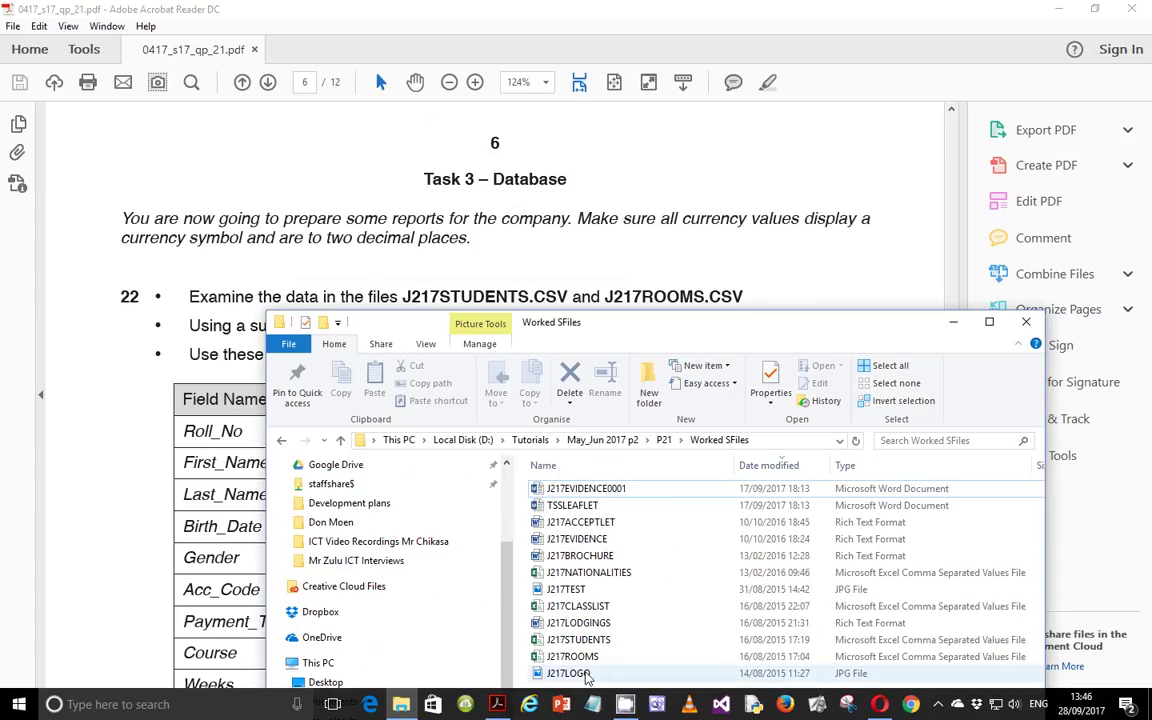
click(588, 643)
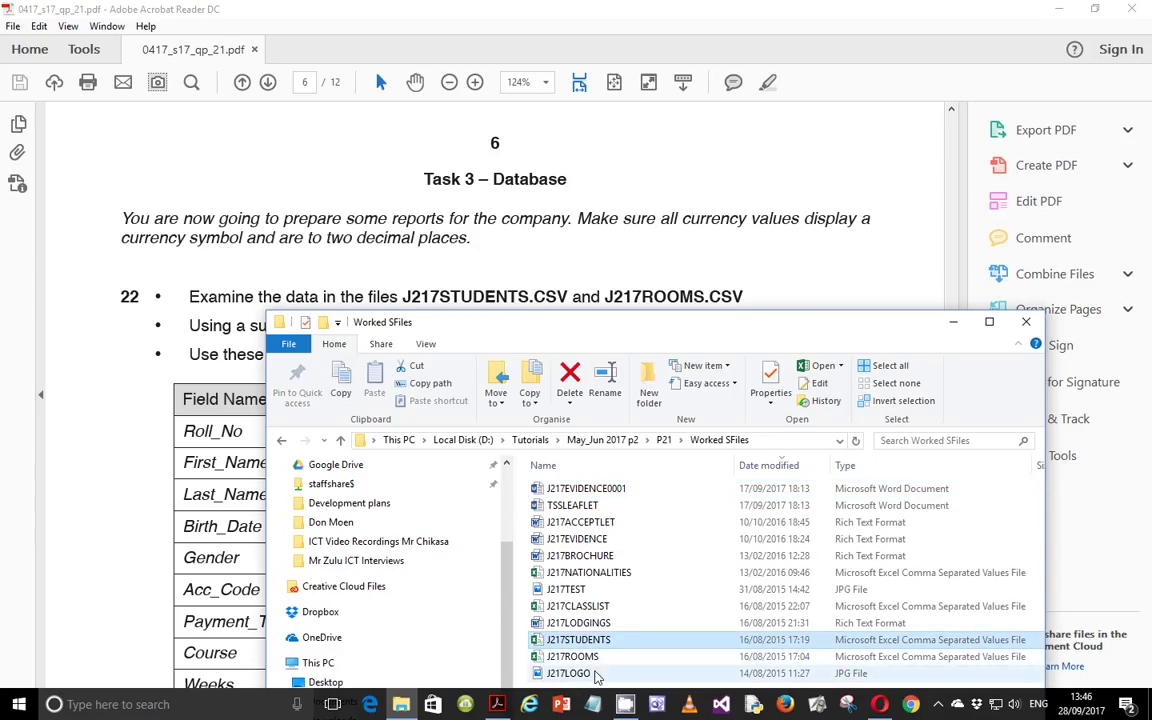
click(594, 660)
right_click(594, 660)
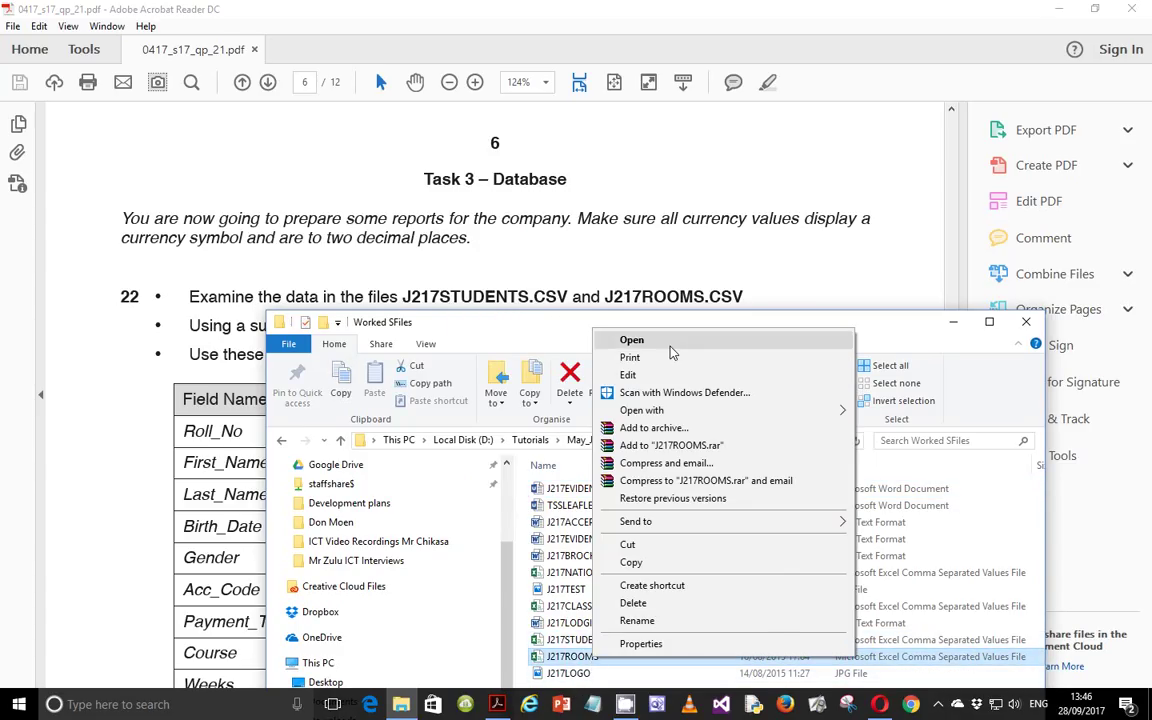
click(672, 345)
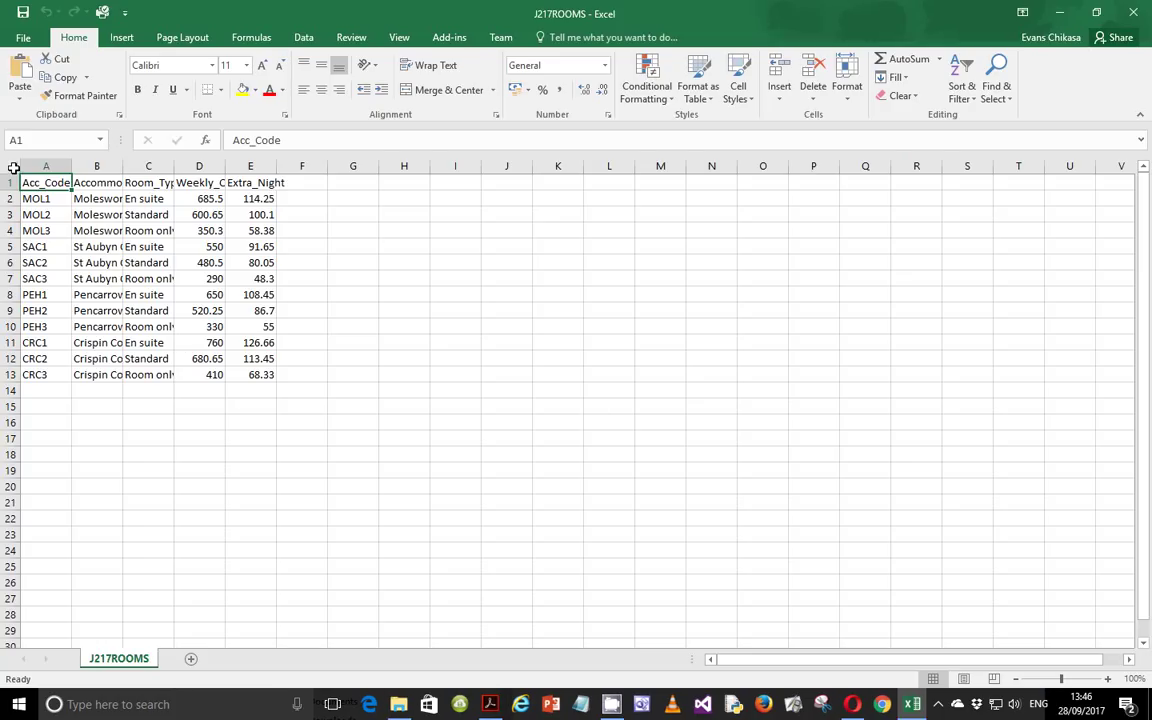
AutoFit all J217ROOMS columns, then close the workbook without saving
click(12, 165)
double_click(70, 165)
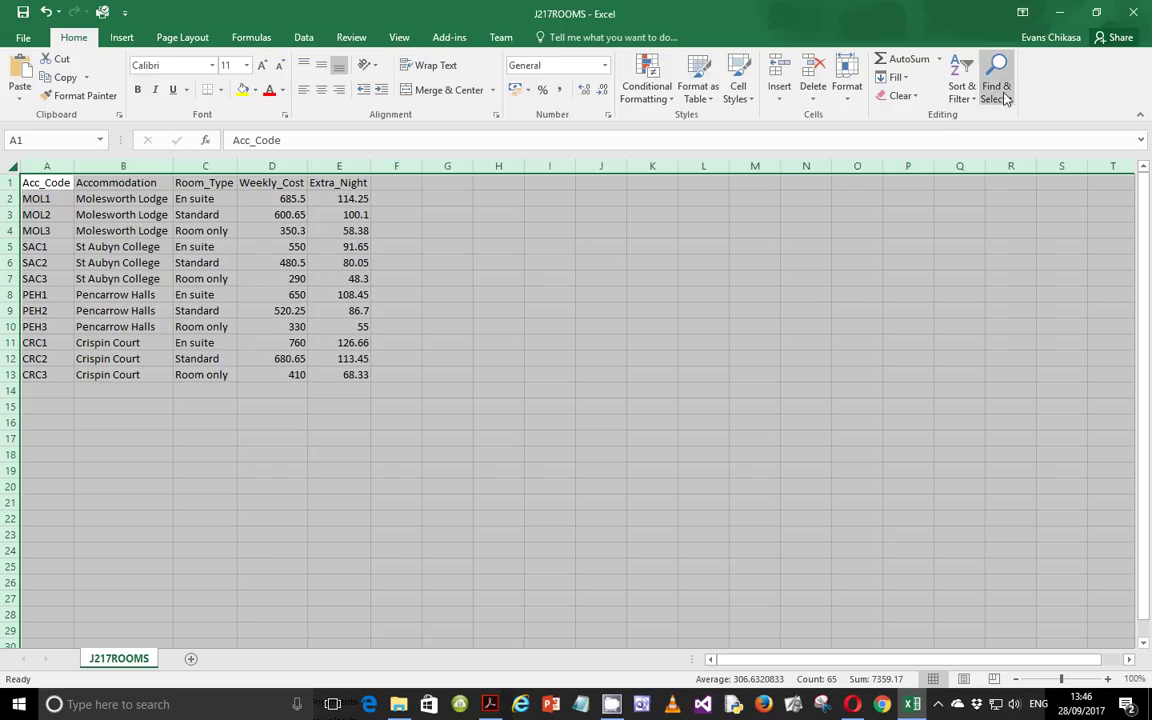
key(alt+F4)
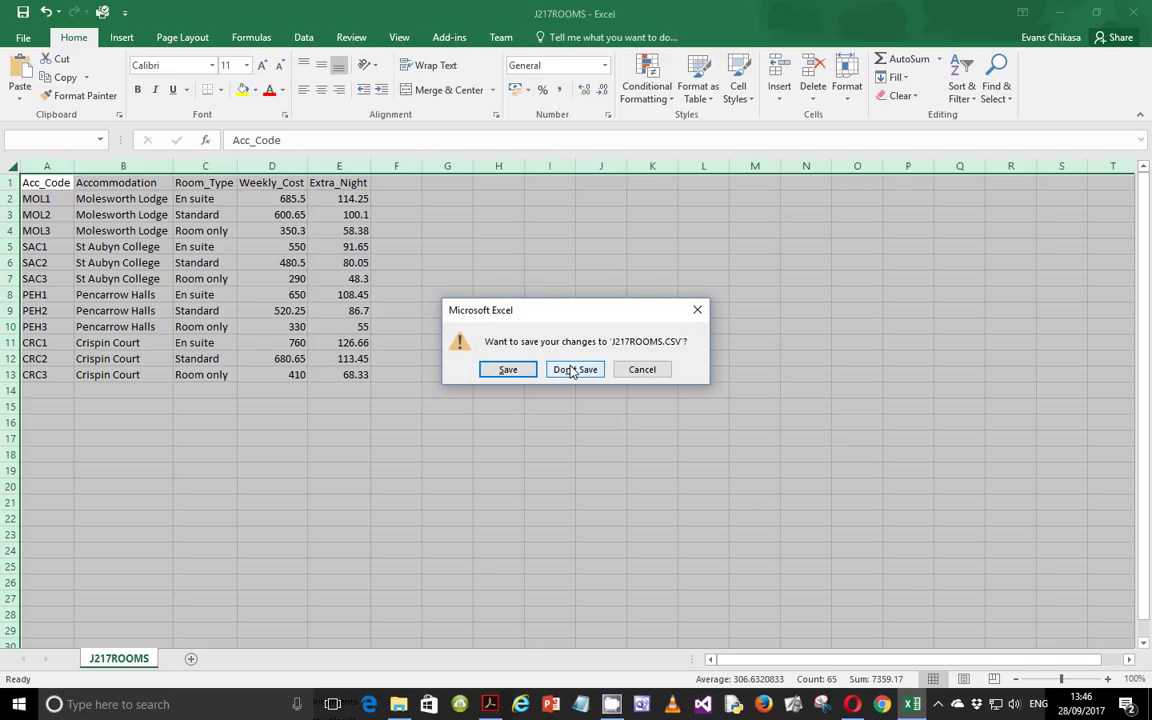
click(573, 369)
Open J217STUDENTS, AutoFit all its columns, inspect the heading row, and close it
double_click(590, 640)
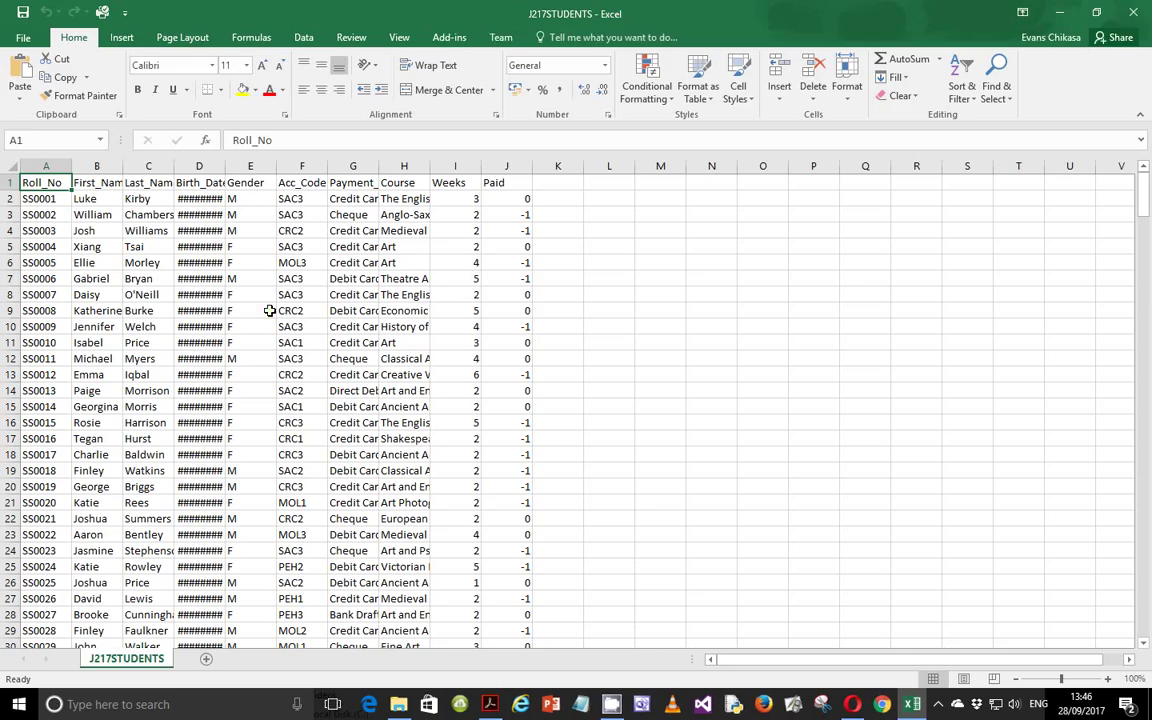
click(12, 166)
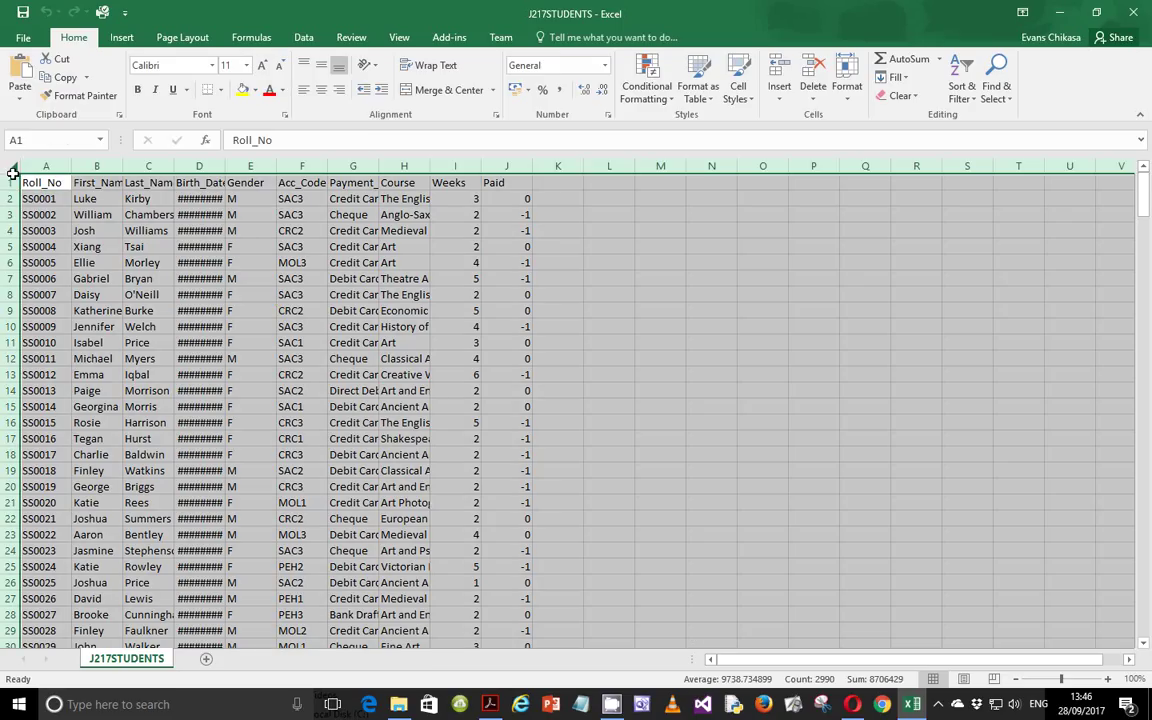
double_click(66, 167)
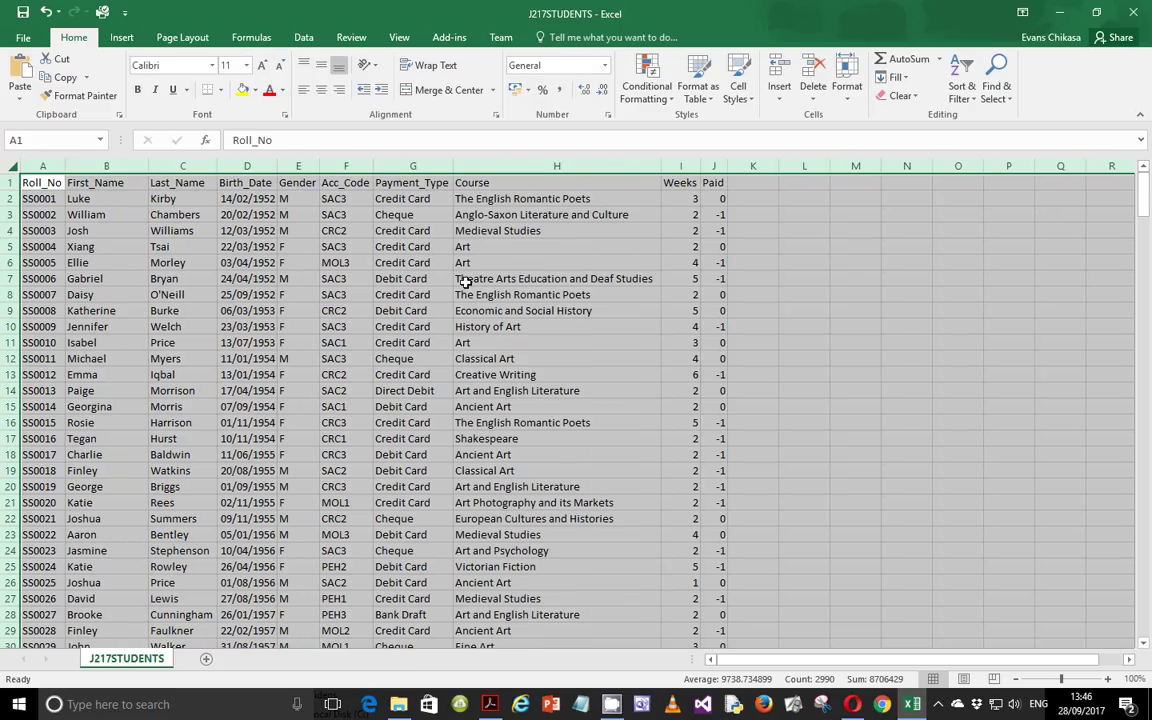
click(6, 181)
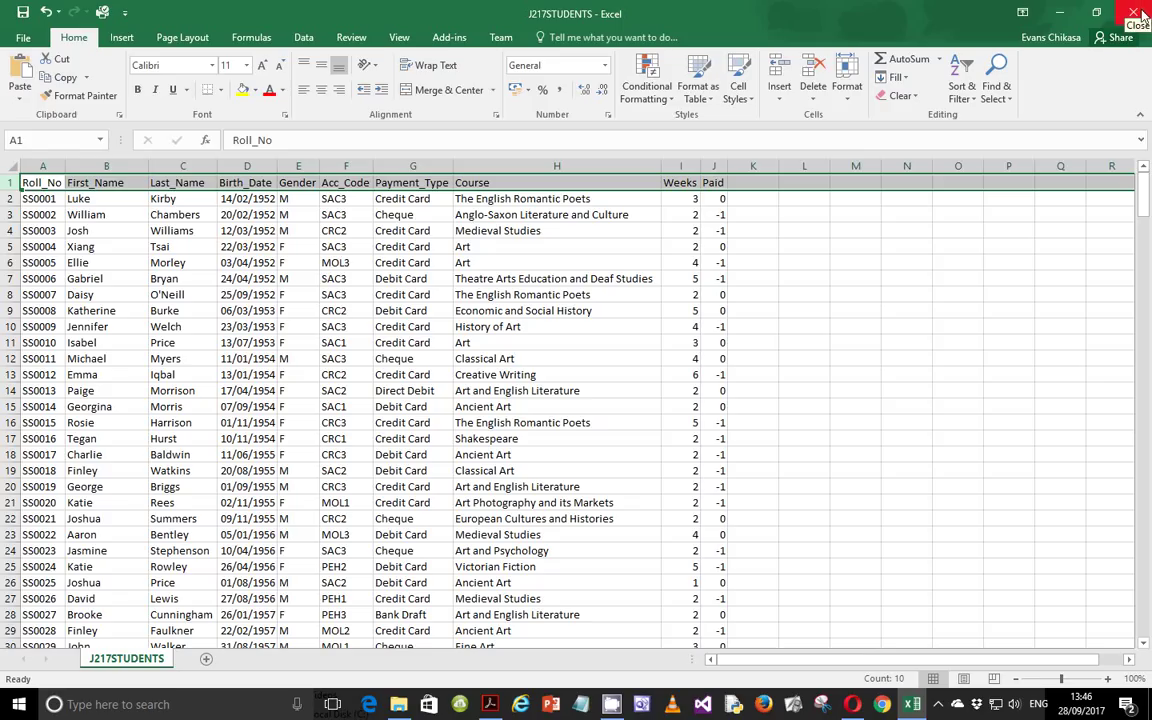
click(1139, 12)
Discard Excel's changes and highlight 'Using a suitable database package' in question 22 of the paper
click(578, 367)
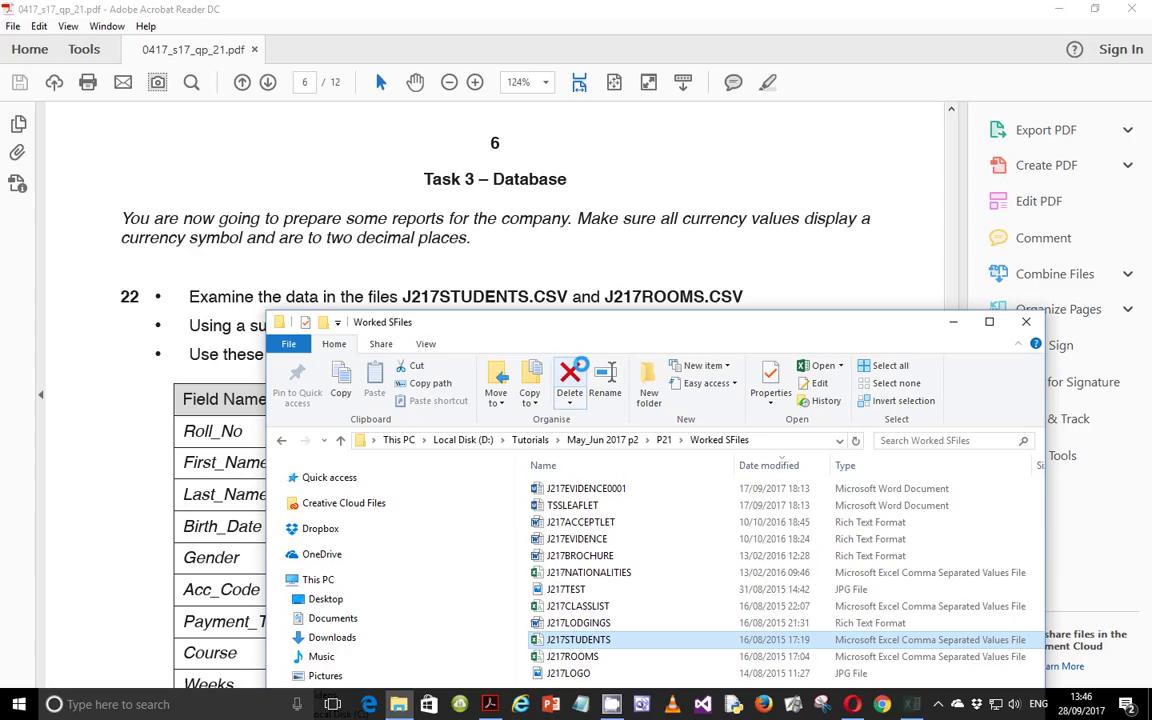
click(564, 271)
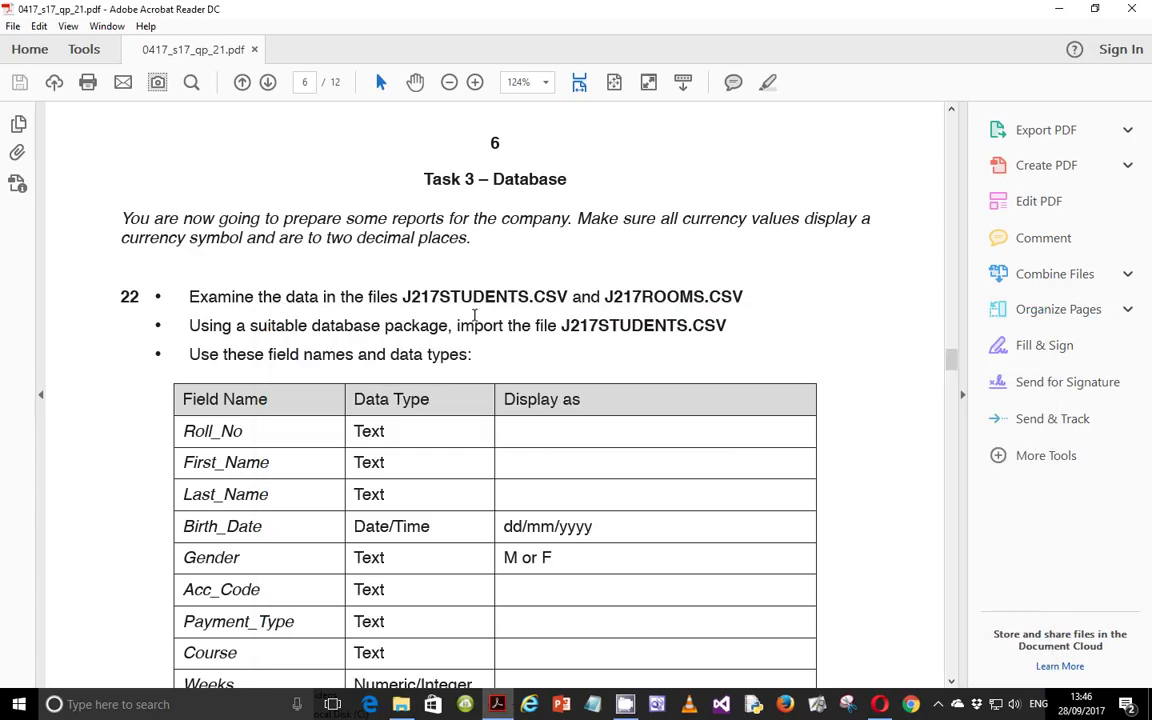
drag(189, 325, 430, 328)
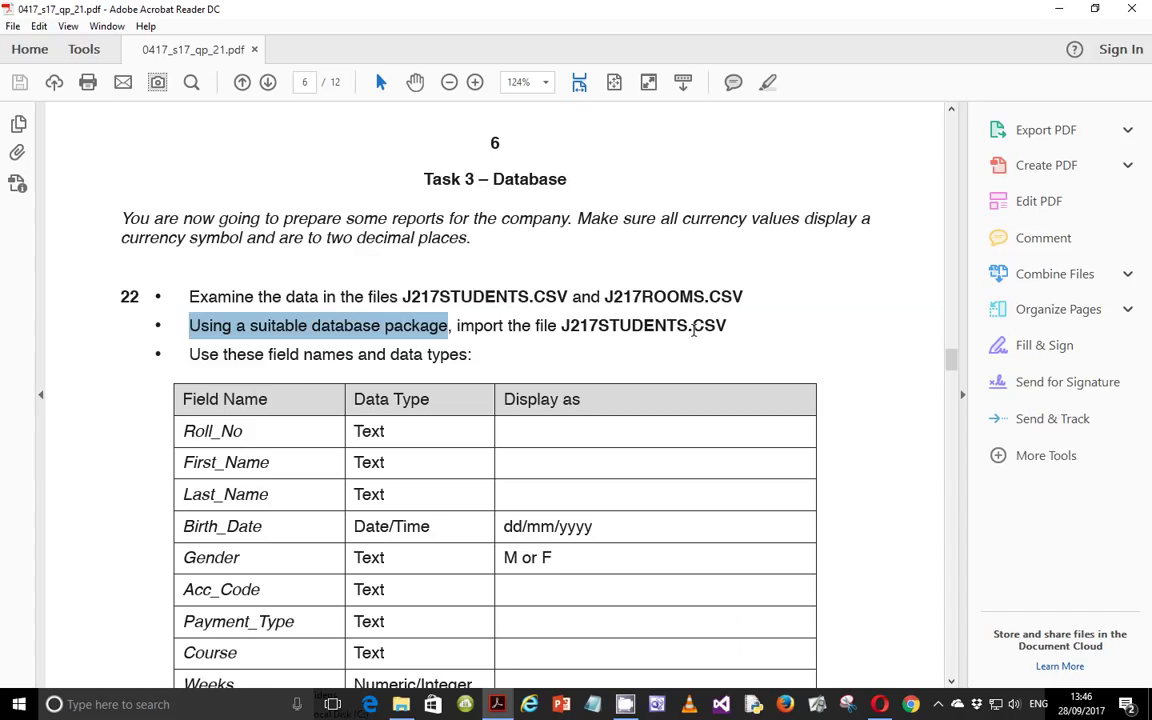
scroll(232, 355, down, 2)
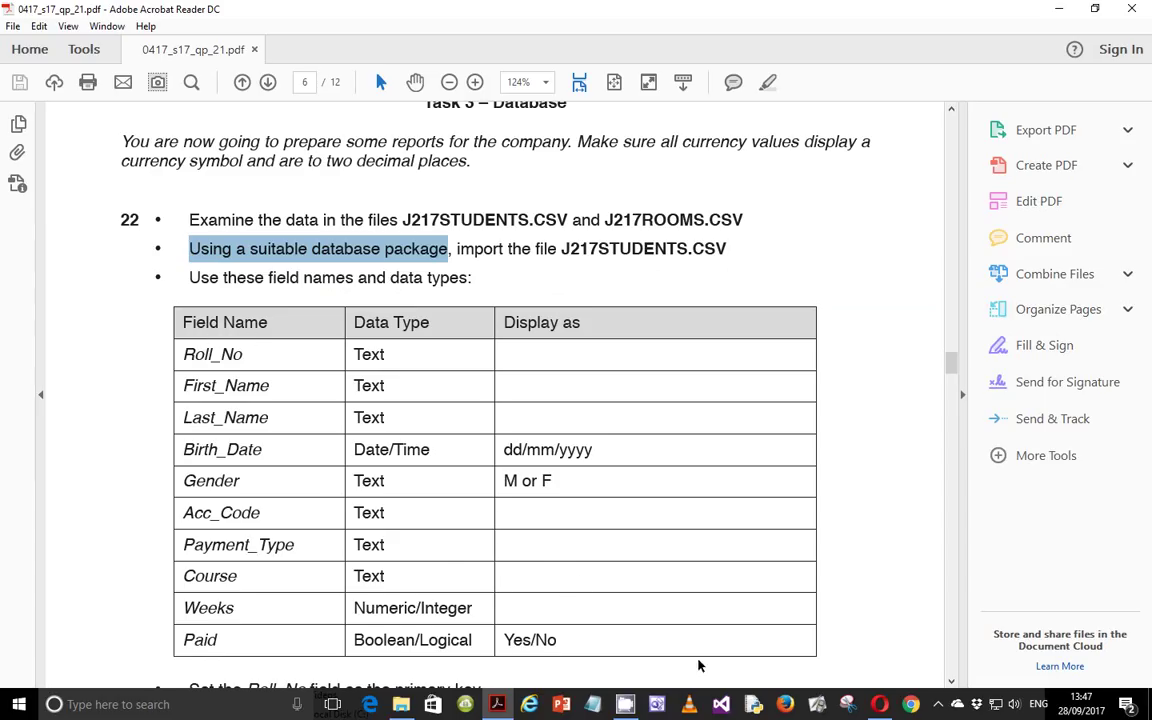
Launch Access 2016 by searching 'acc' from the Start menu
click(19, 704)
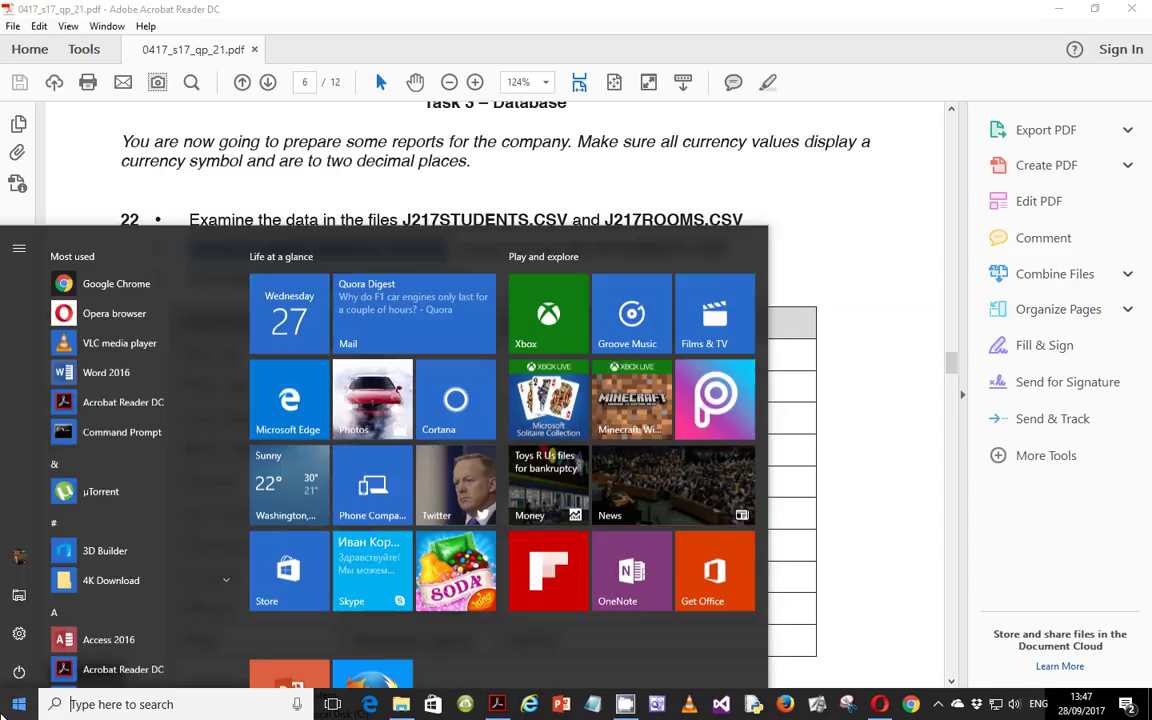
text(ac)
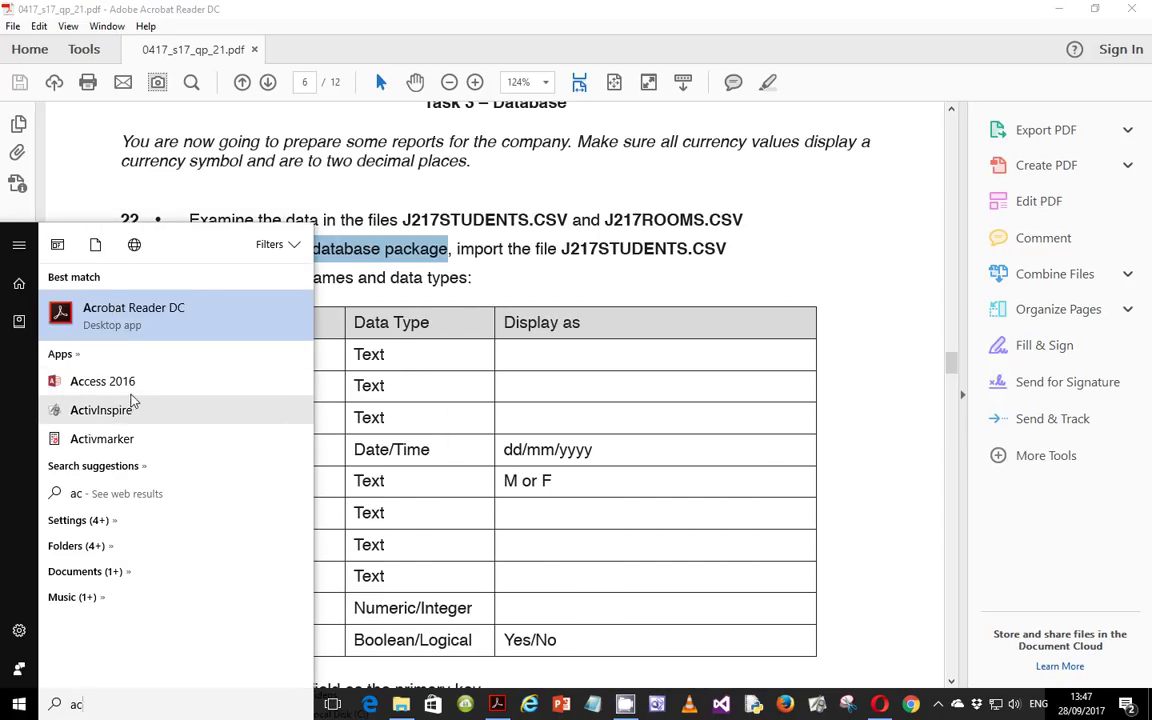
text(c)
click(115, 322)
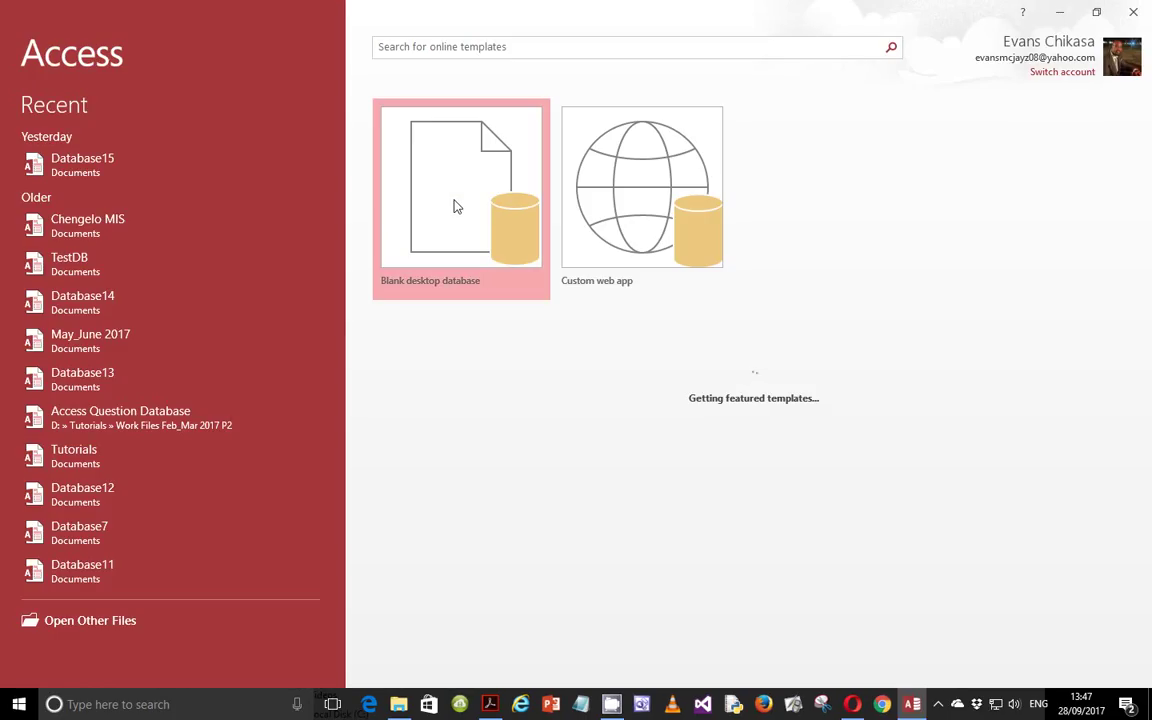
Create a blank desktop database named May_June 2016 p21
click(451, 210)
double_click(572, 331)
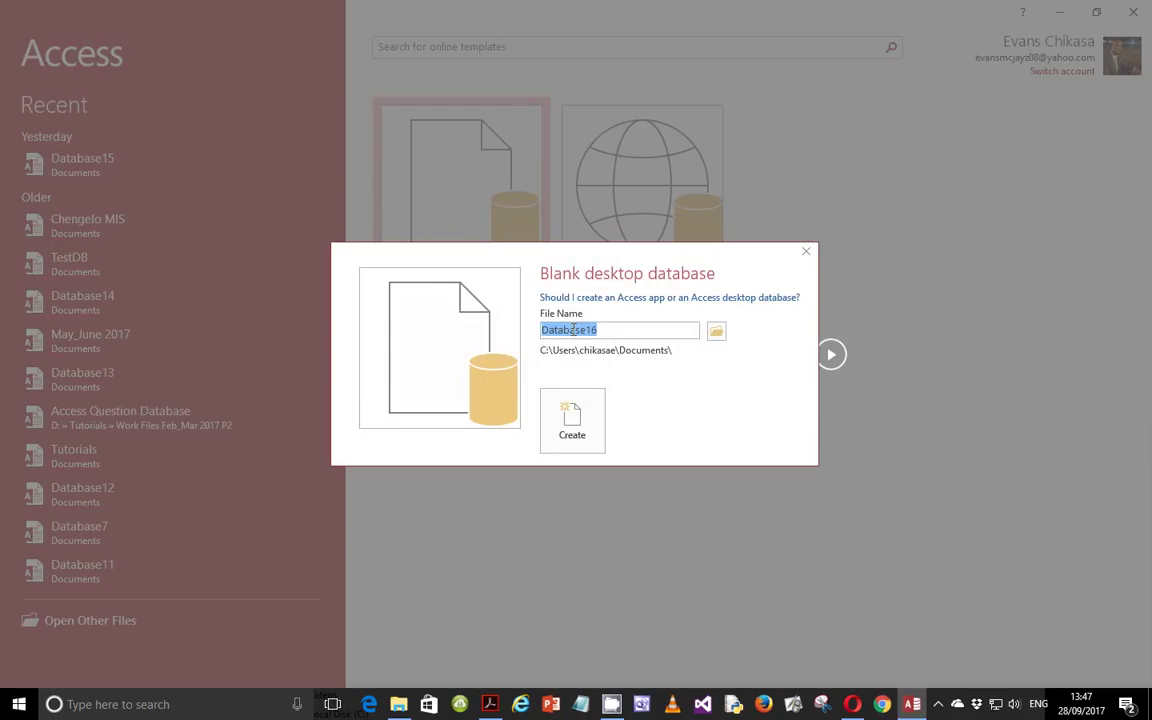
text(Tu)
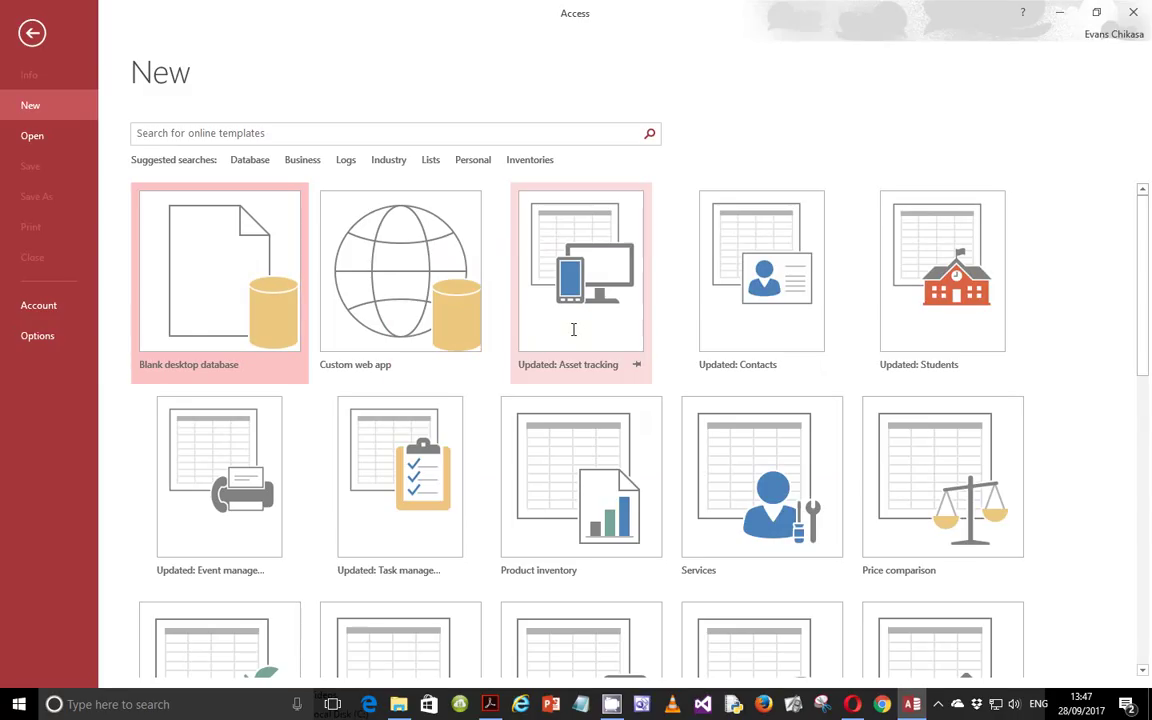
click(185, 324)
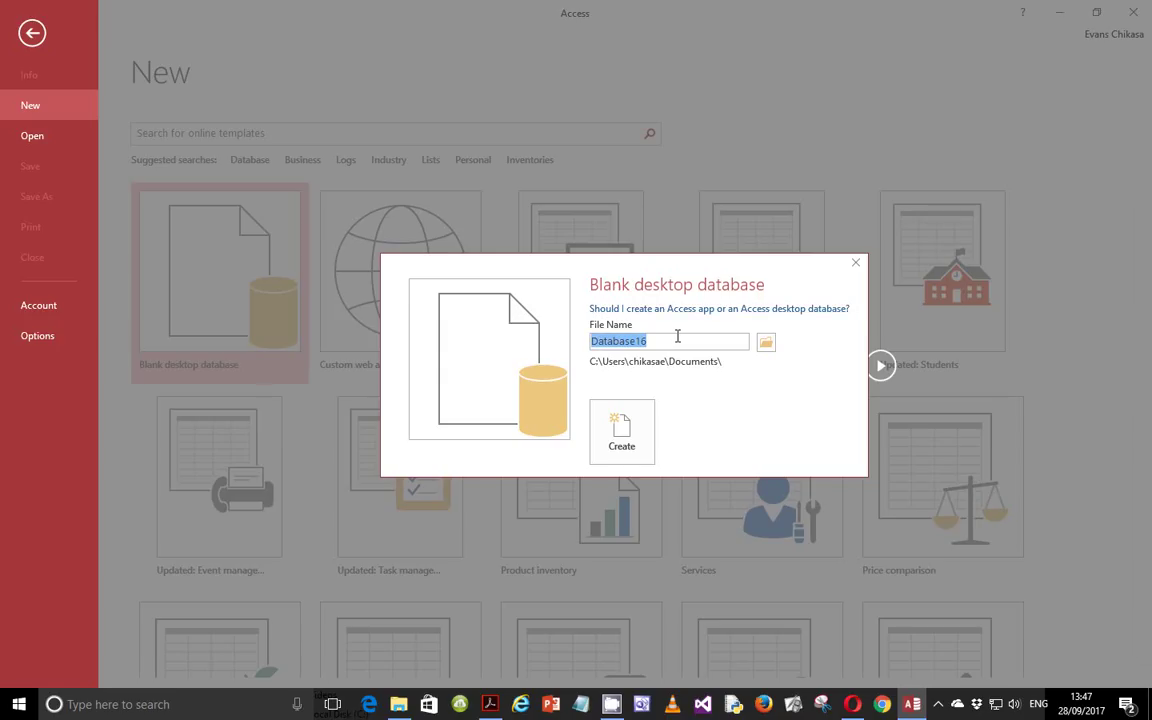
text(May_June 2016 p21)
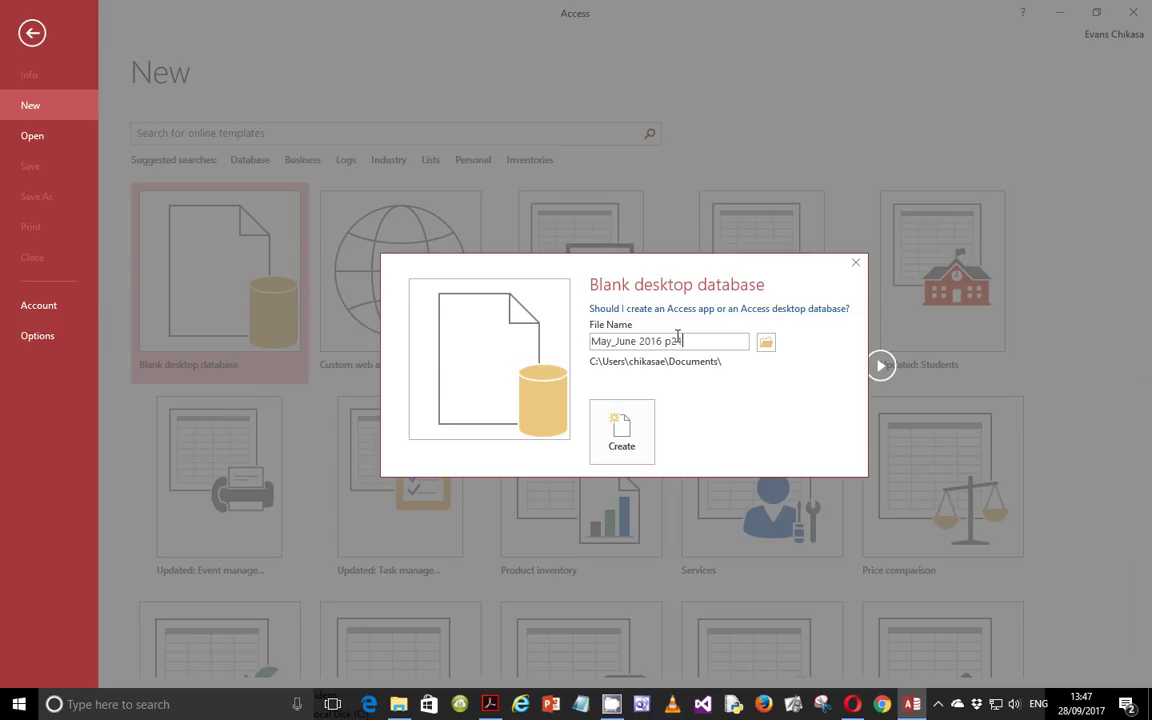
click(621, 436)
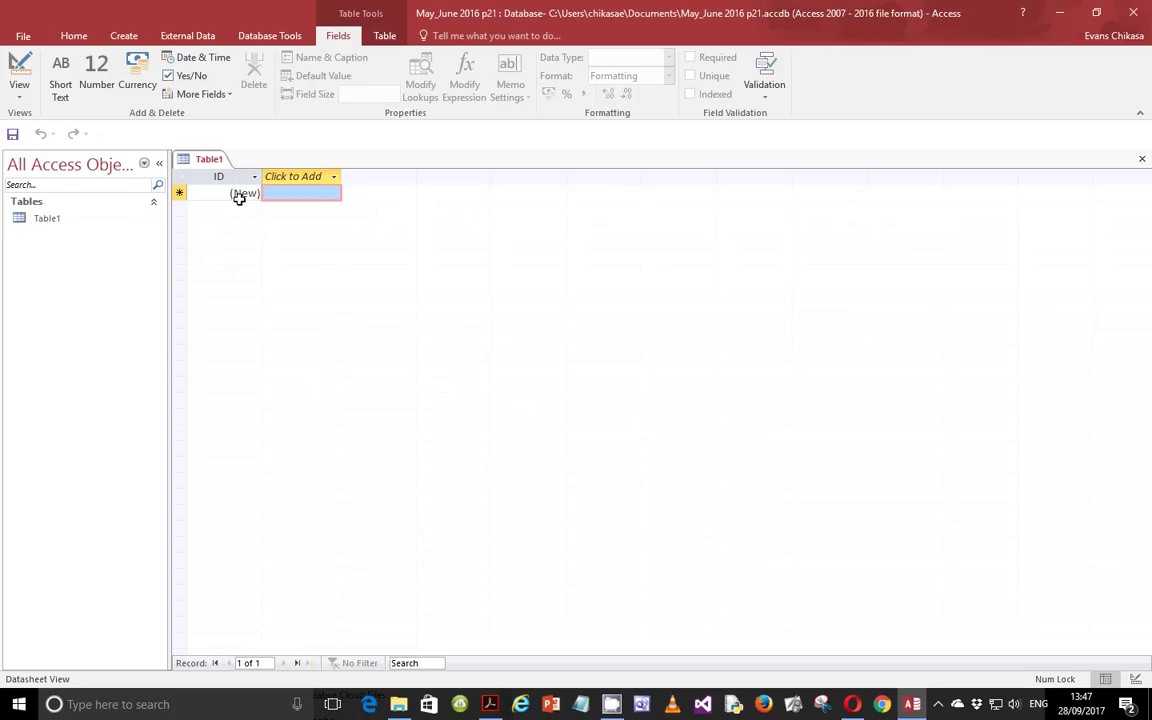
Choose Save As in Access Database format and agree to close open objects
click(23, 35)
click(35, 199)
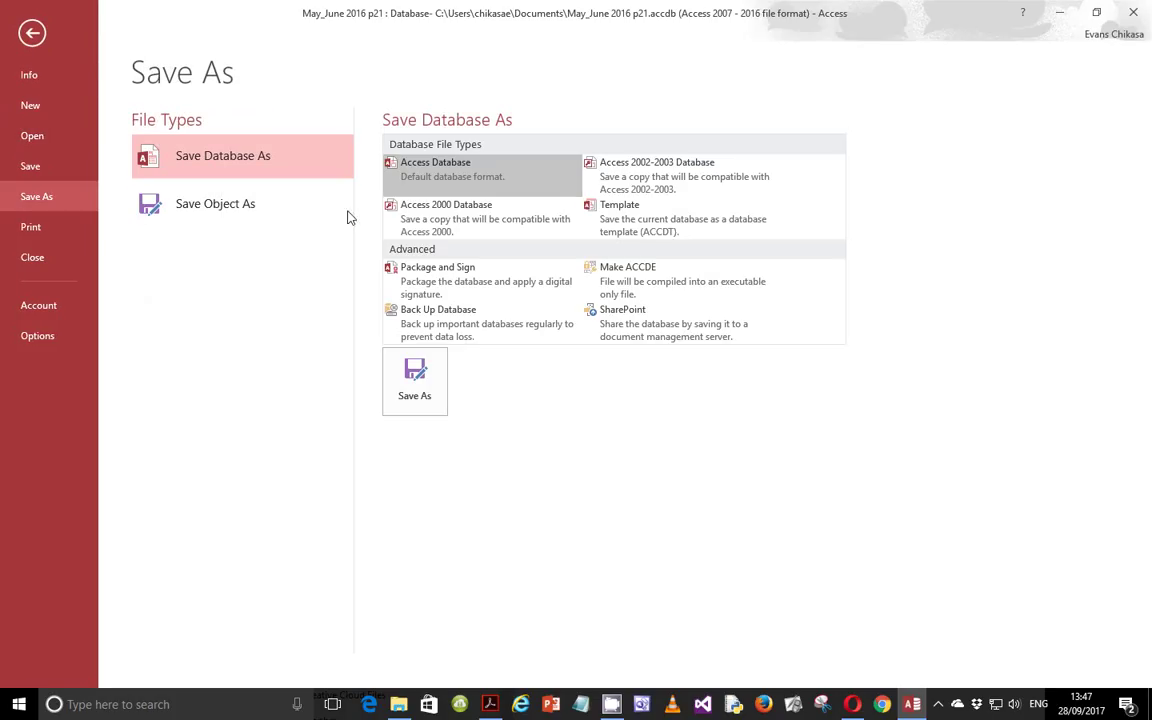
click(429, 376)
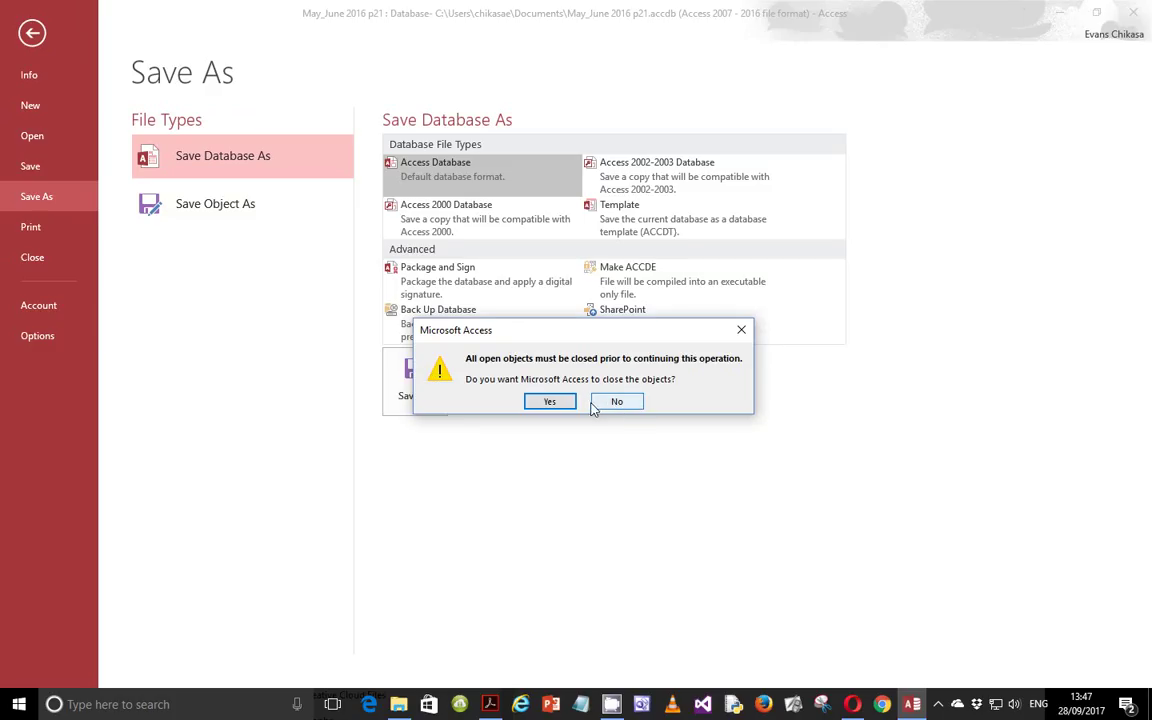
click(543, 401)
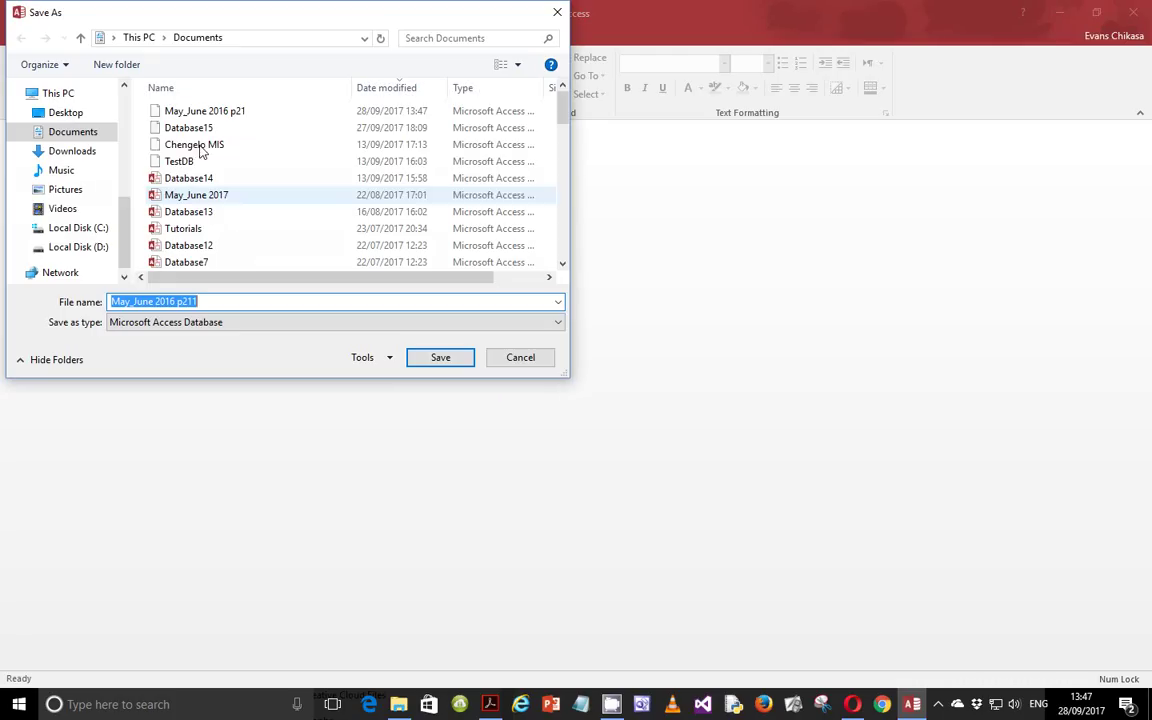
Save the copy in D:\Tutorials\May_Jun 2017 p2\P21\Worked SFiles and enable content
click(86, 248)
scroll(213, 211, down, 3)
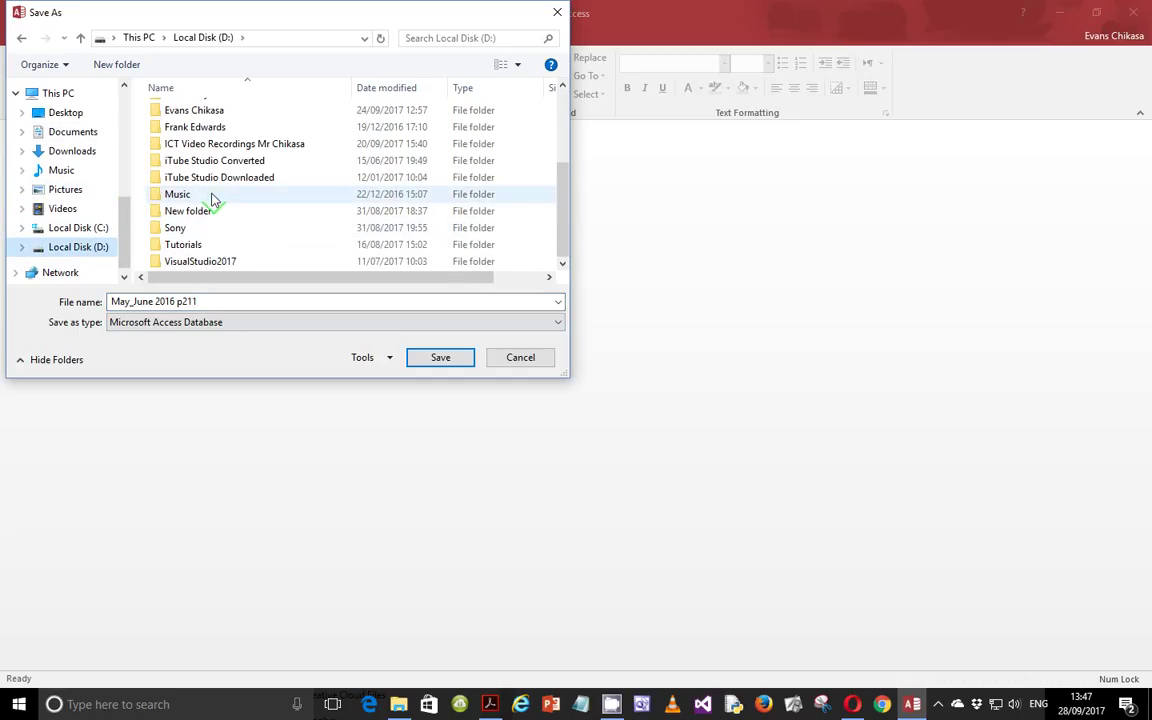
double_click(196, 249)
double_click(208, 128)
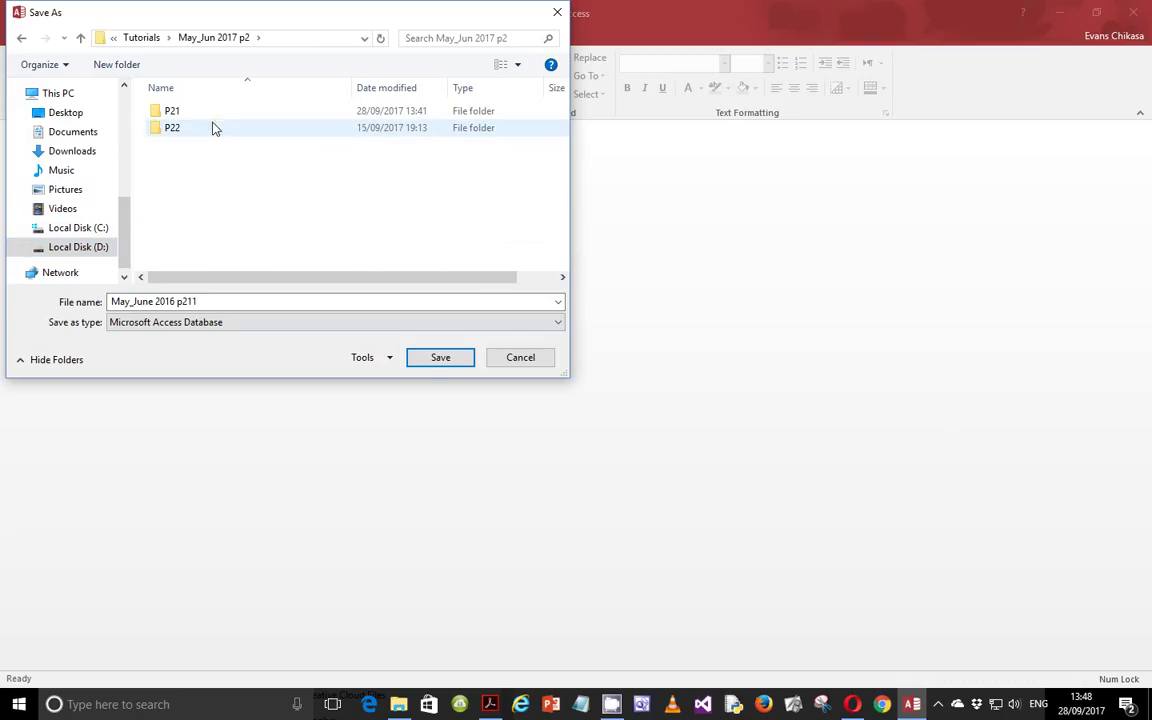
double_click(185, 112)
double_click(198, 113)
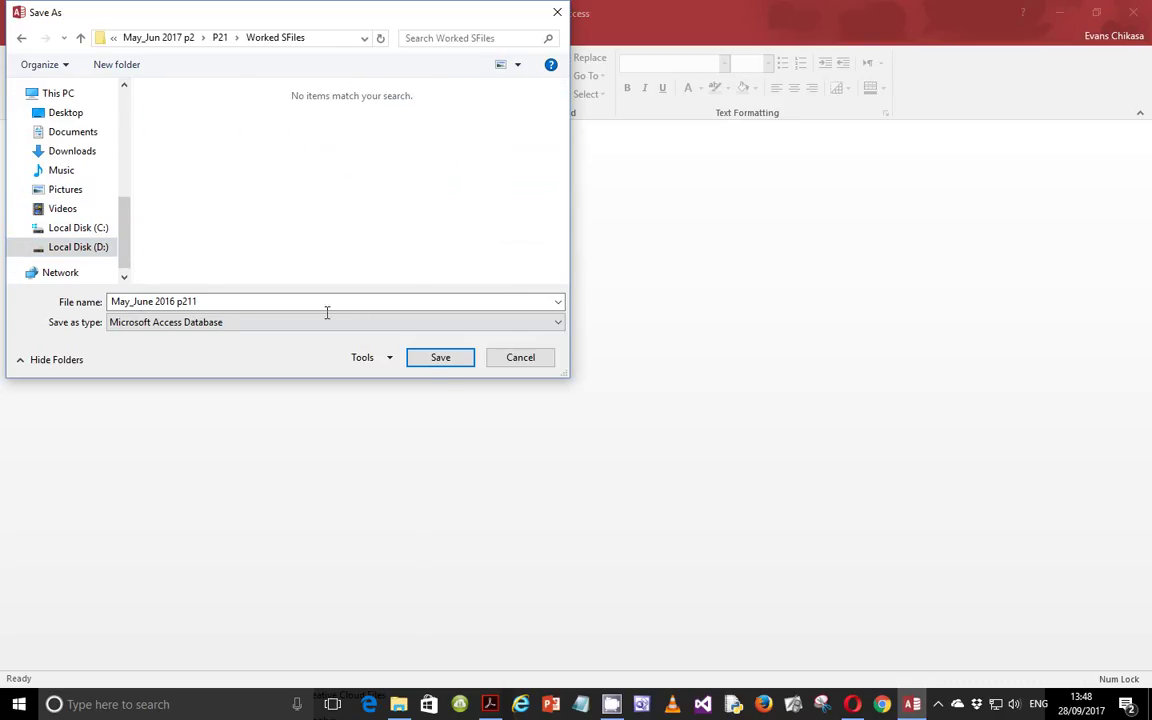
click(437, 360)
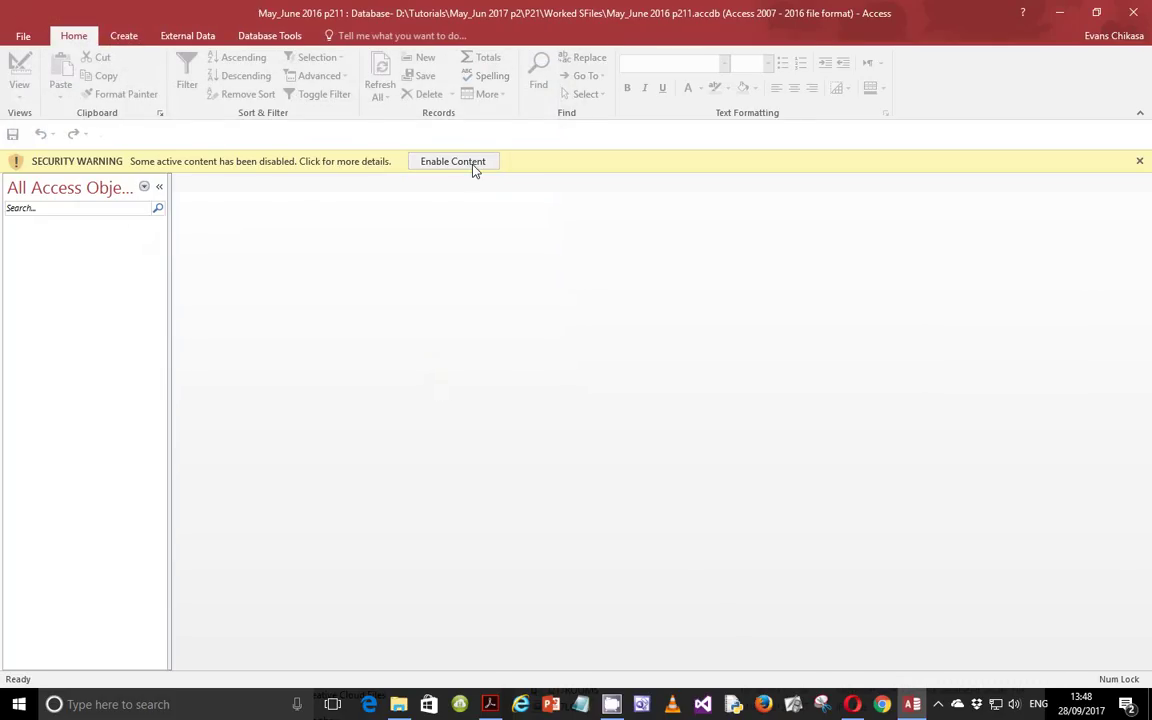
click(473, 165)
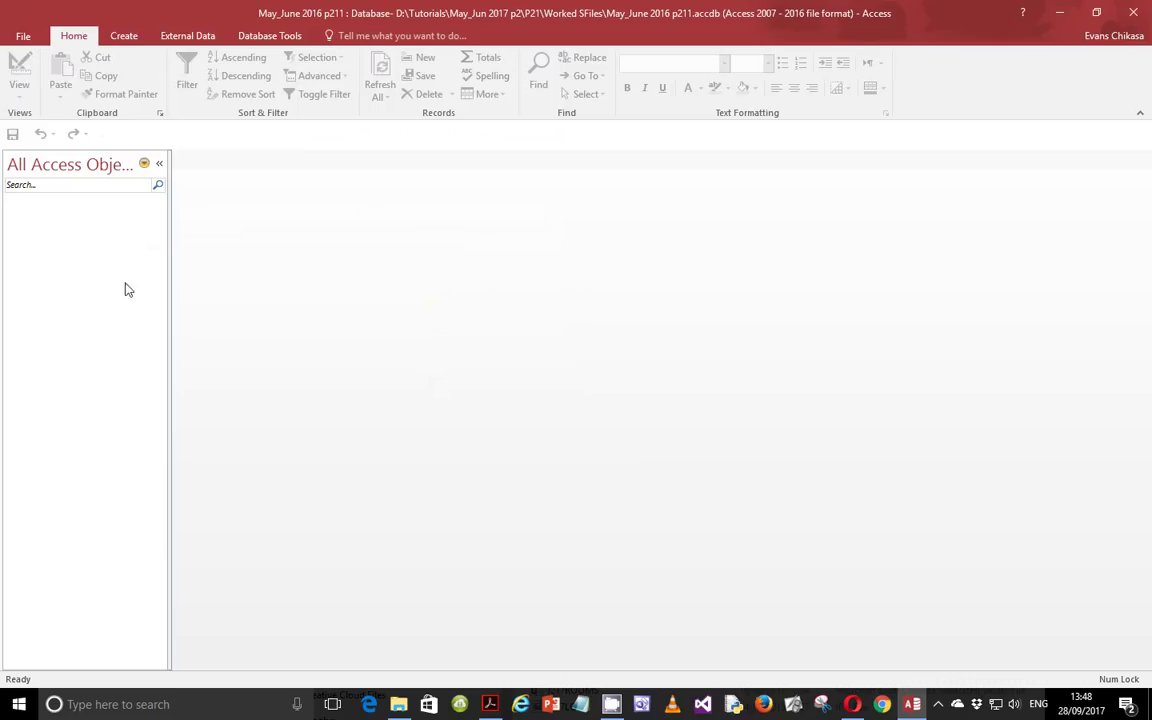
Start a Text File import and browse to D:\Tutorials\May_Jun 2017 p2\P21\Worked SFiles
click(115, 38)
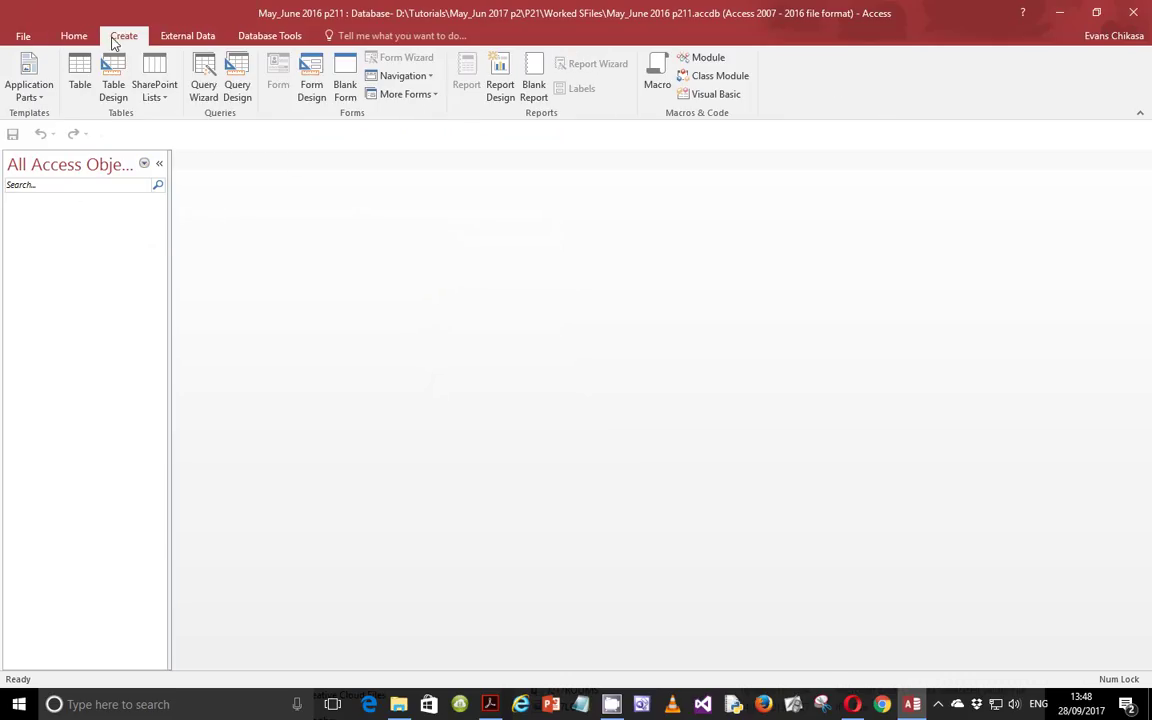
click(199, 38)
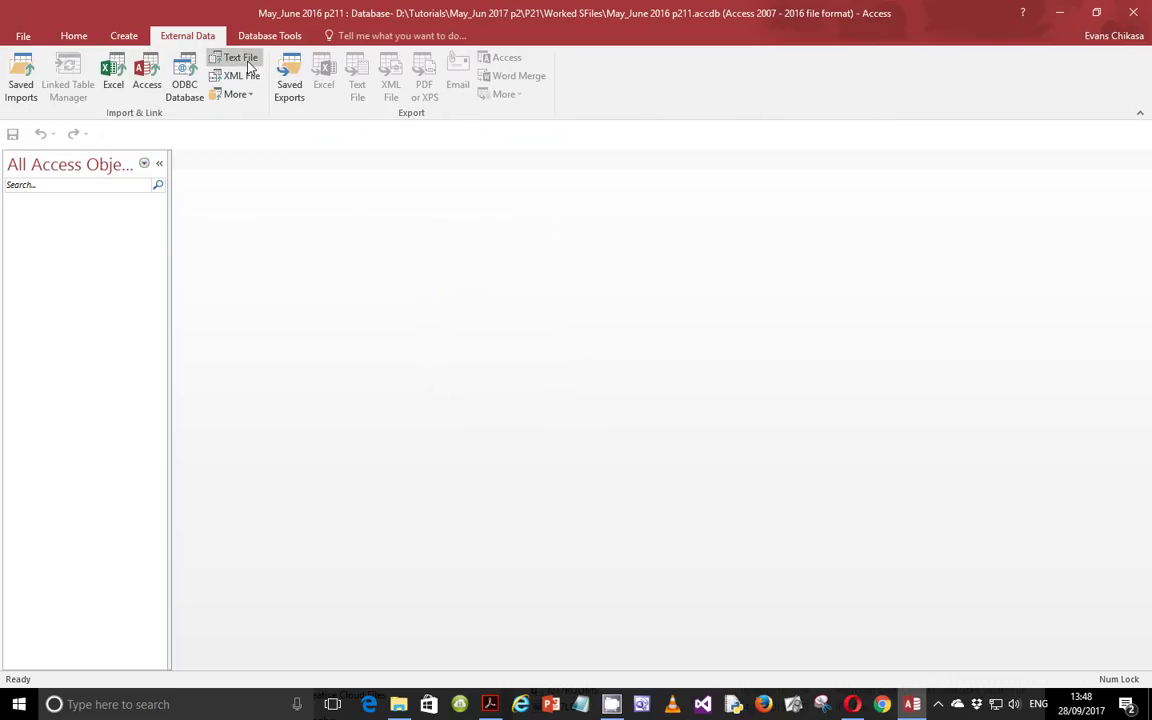
click(236, 58)
click(822, 242)
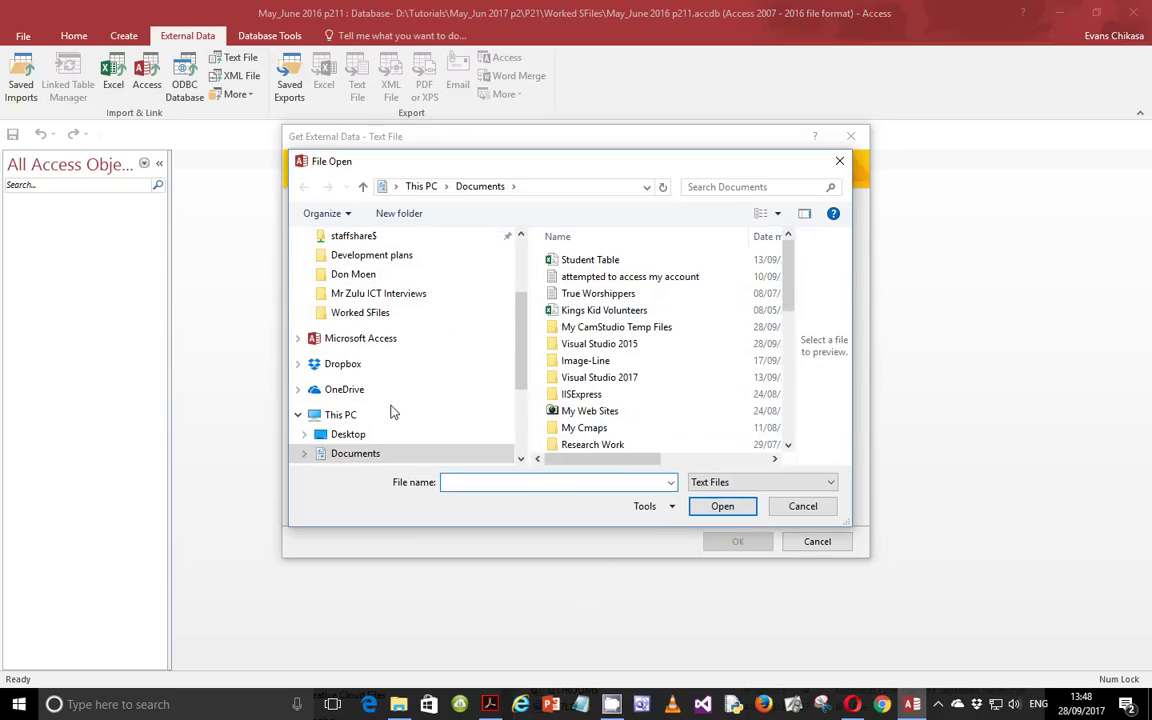
scroll(385, 415, down, 2)
scroll(377, 458, down, 1)
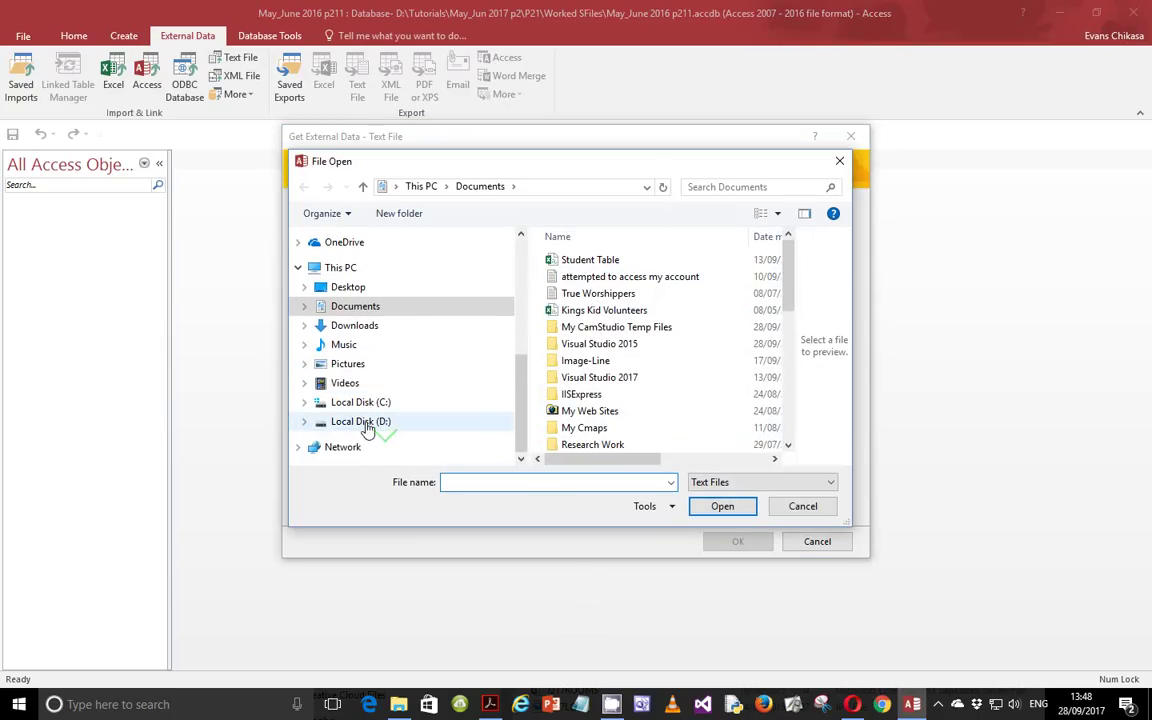
click(365, 421)
scroll(600, 443, down, 2)
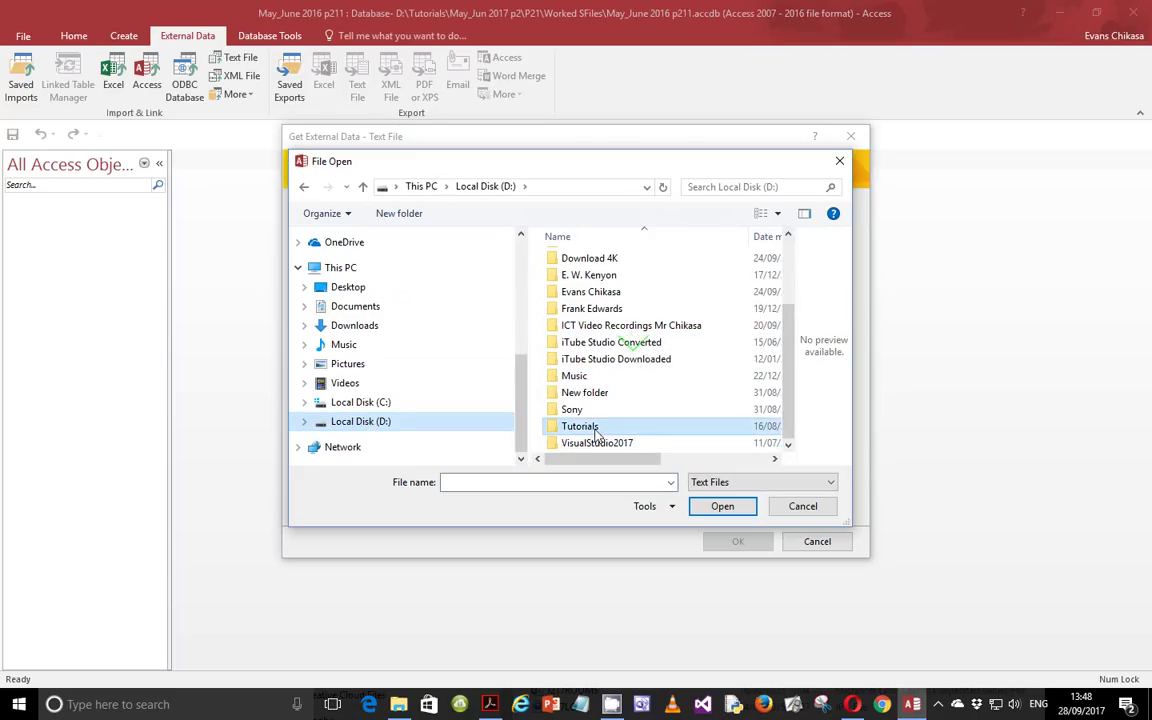
double_click(596, 432)
double_click(588, 276)
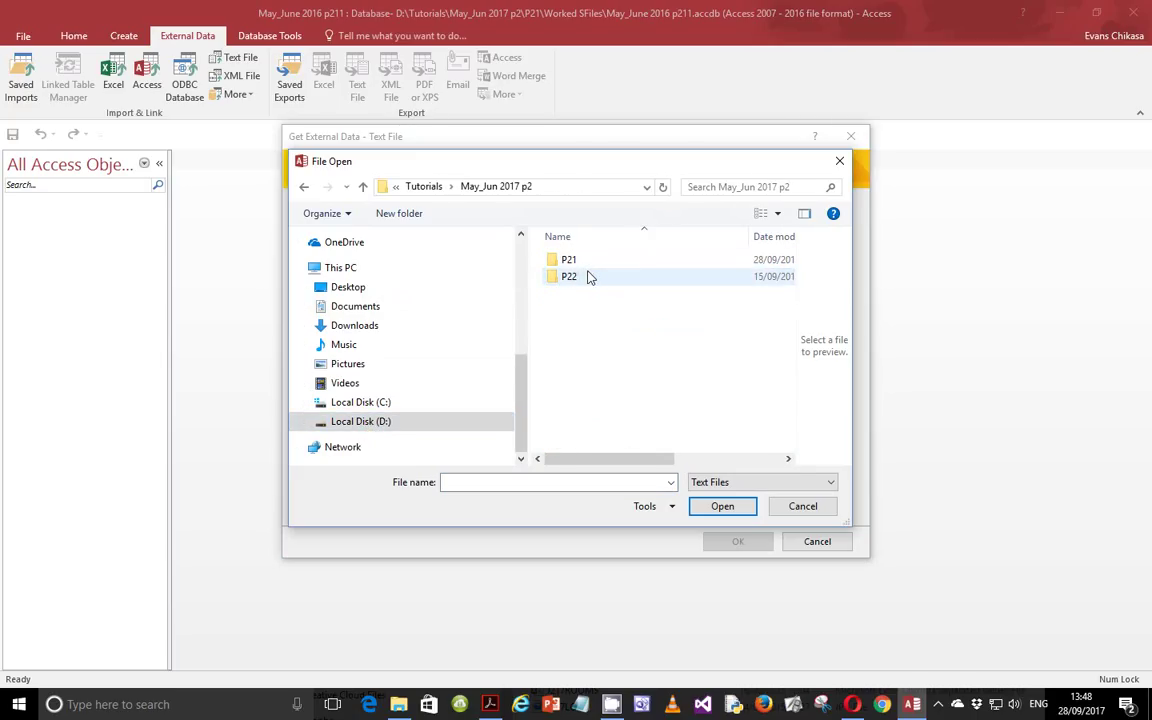
double_click(585, 259)
double_click(586, 260)
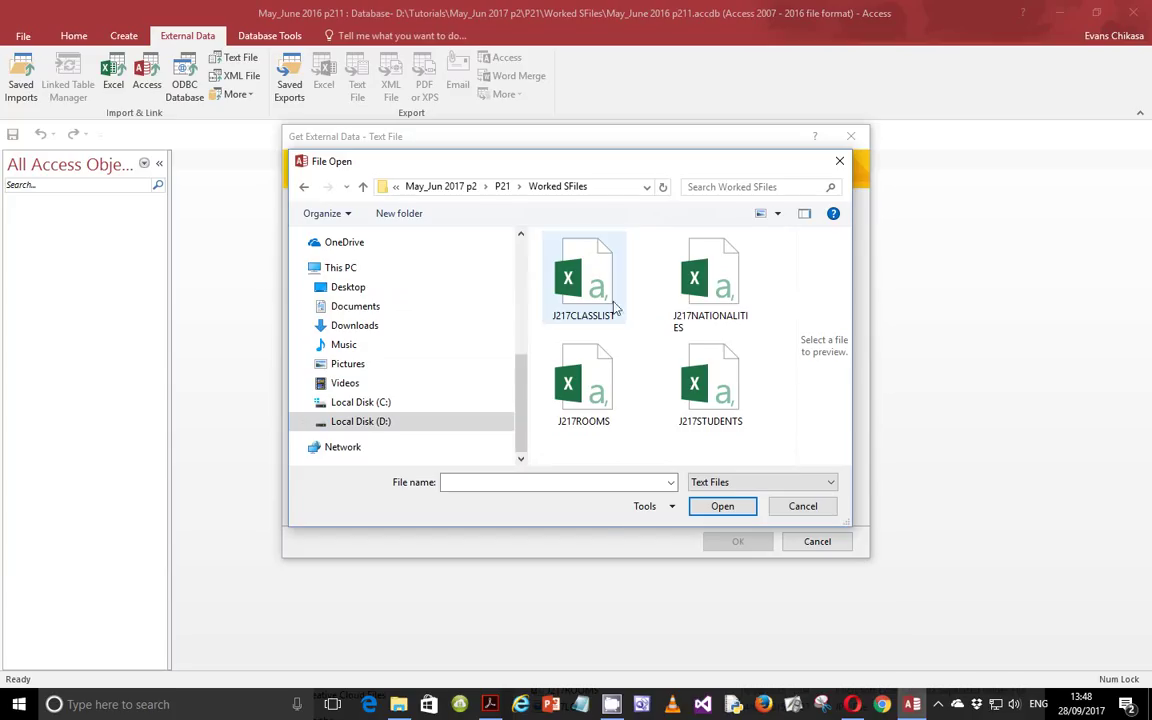
Check the file name in the paper, pick J217STUDENTS and import it into a new table
click(490, 704)
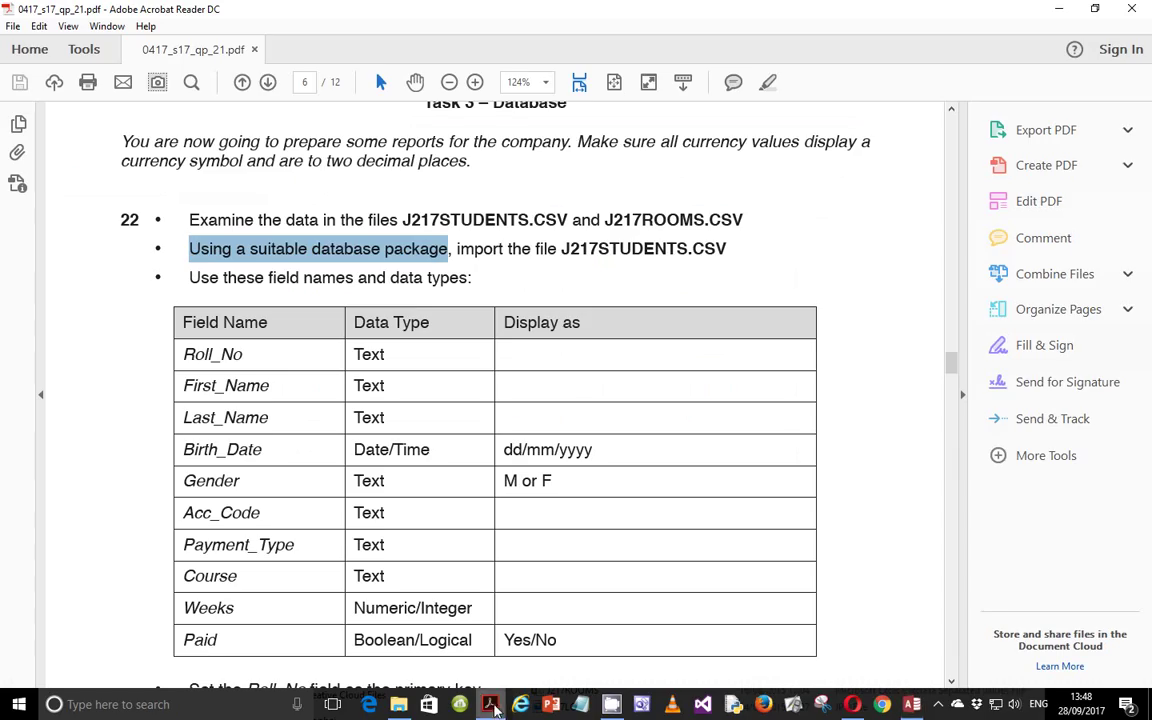
drag(570, 250, 641, 262)
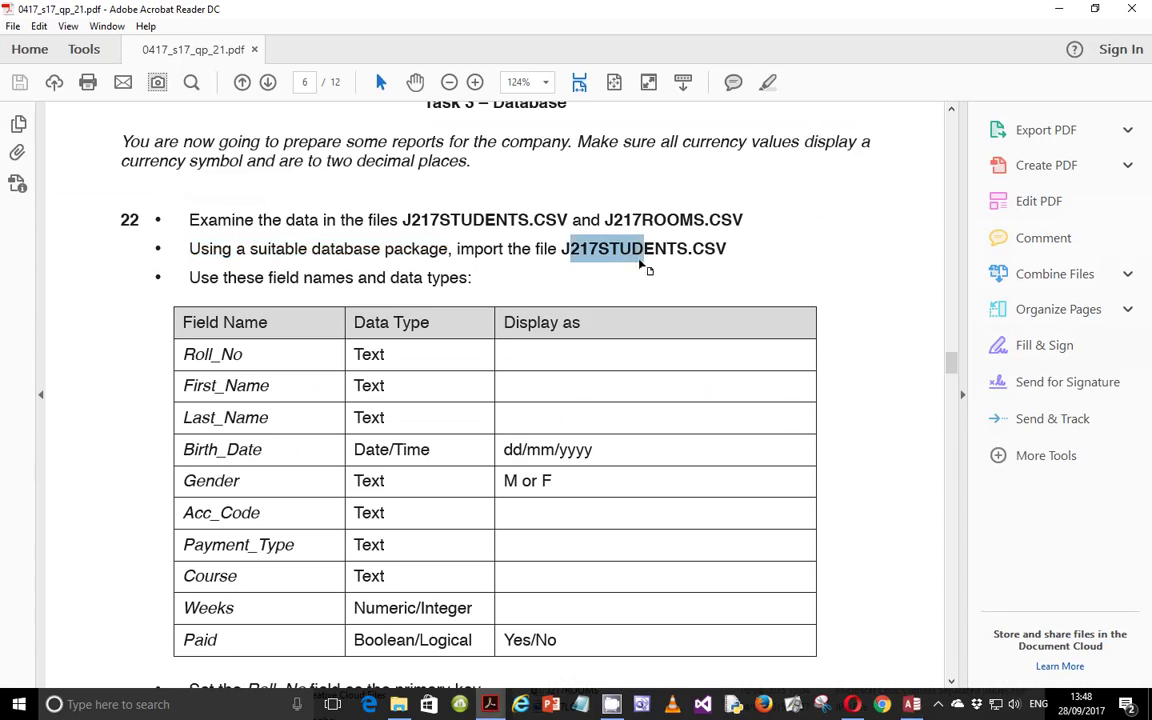
click(912, 704)
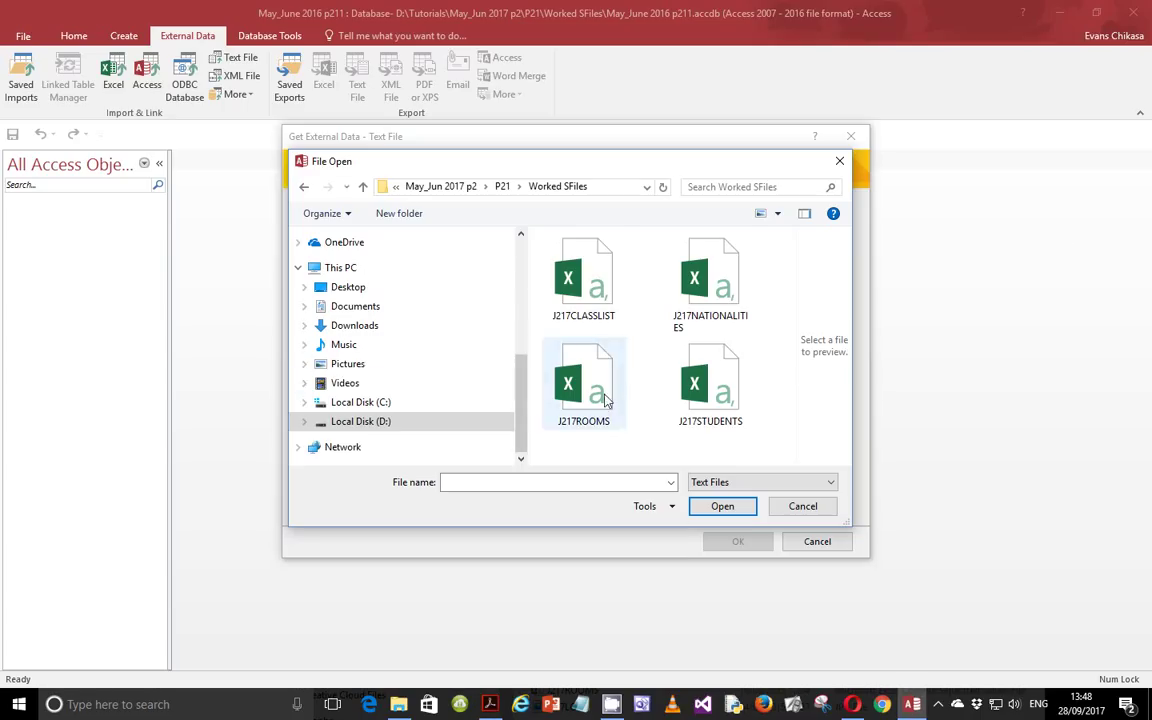
click(700, 388)
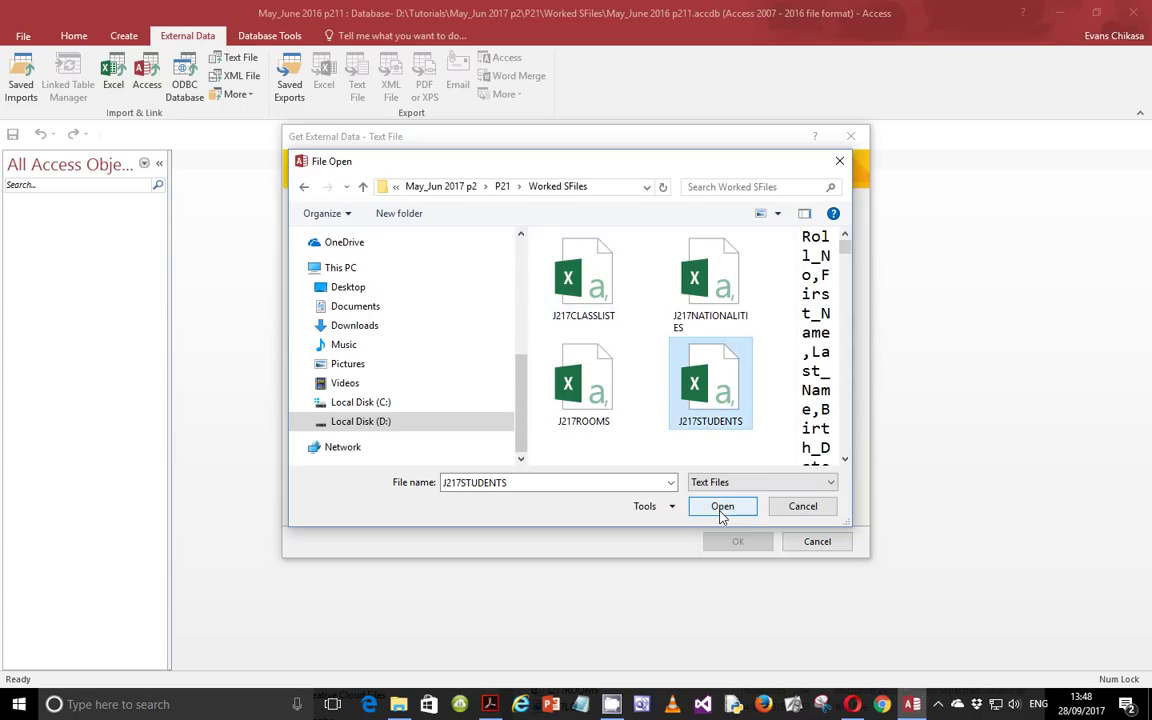
click(722, 508)
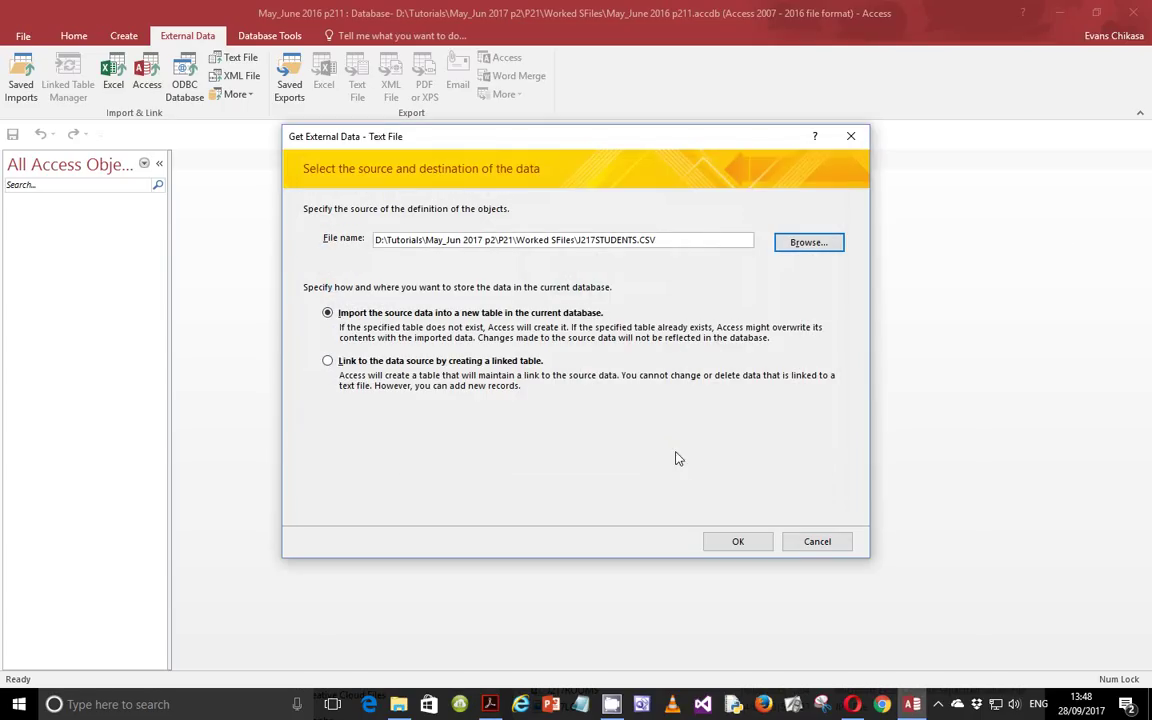
click(738, 541)
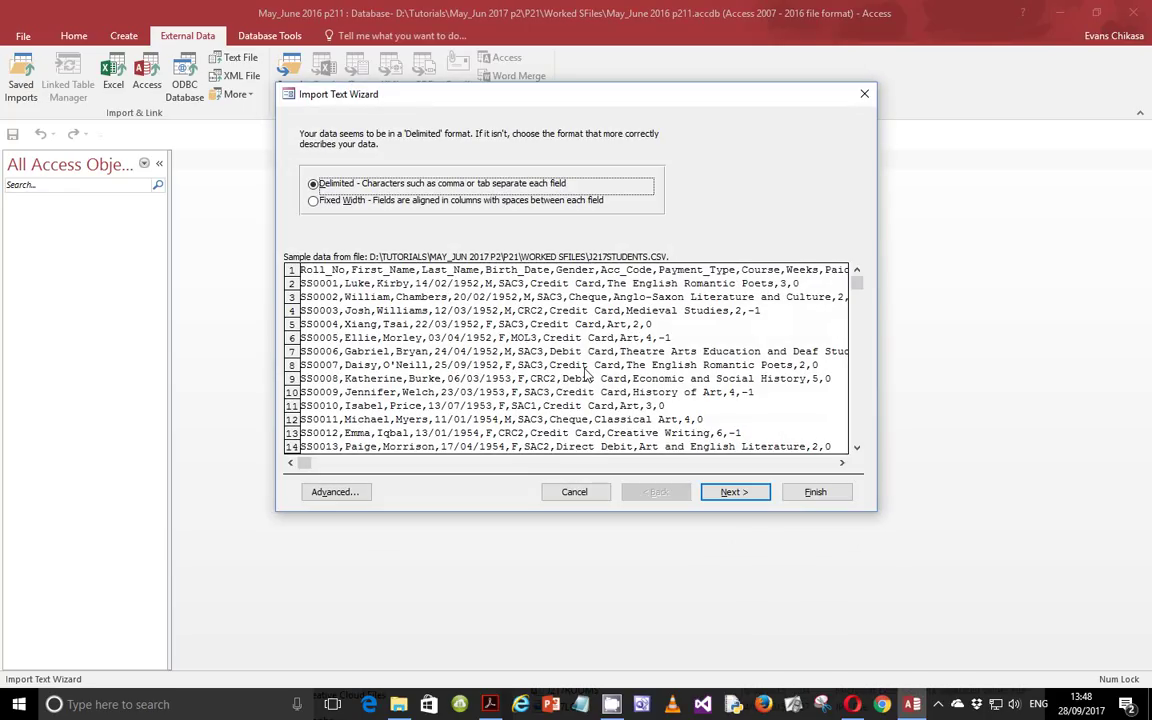
Keep the delimited comma format and mark the first row as containing field names
click(733, 493)
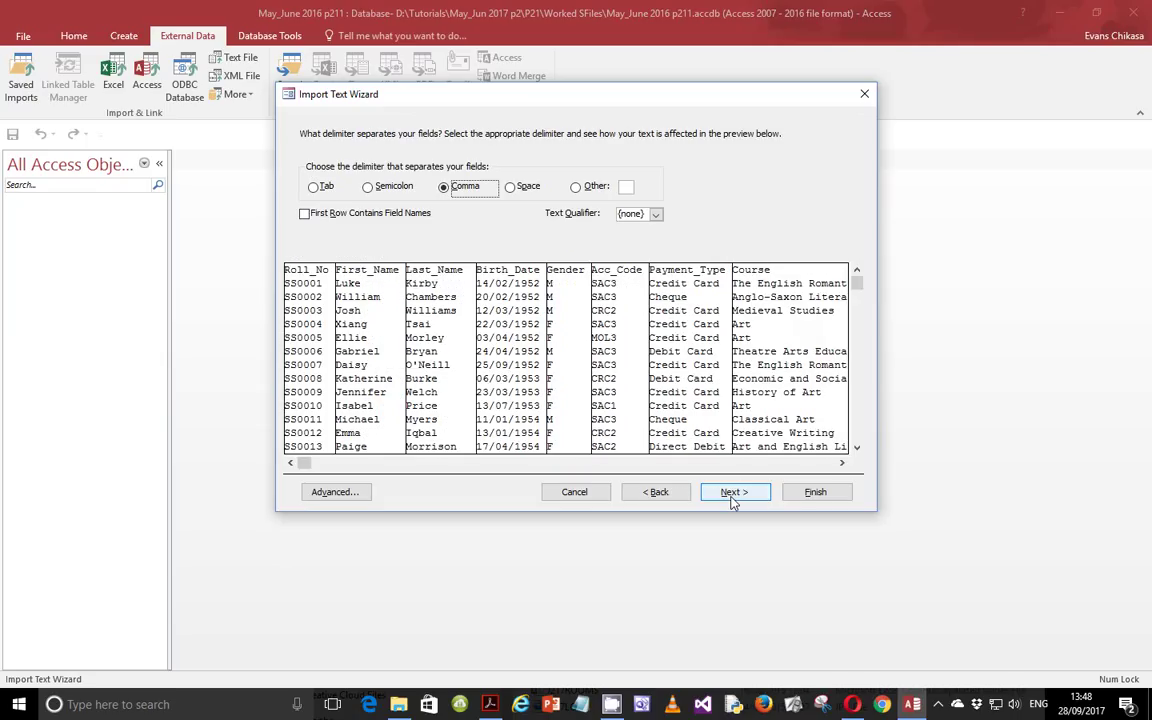
click(379, 214)
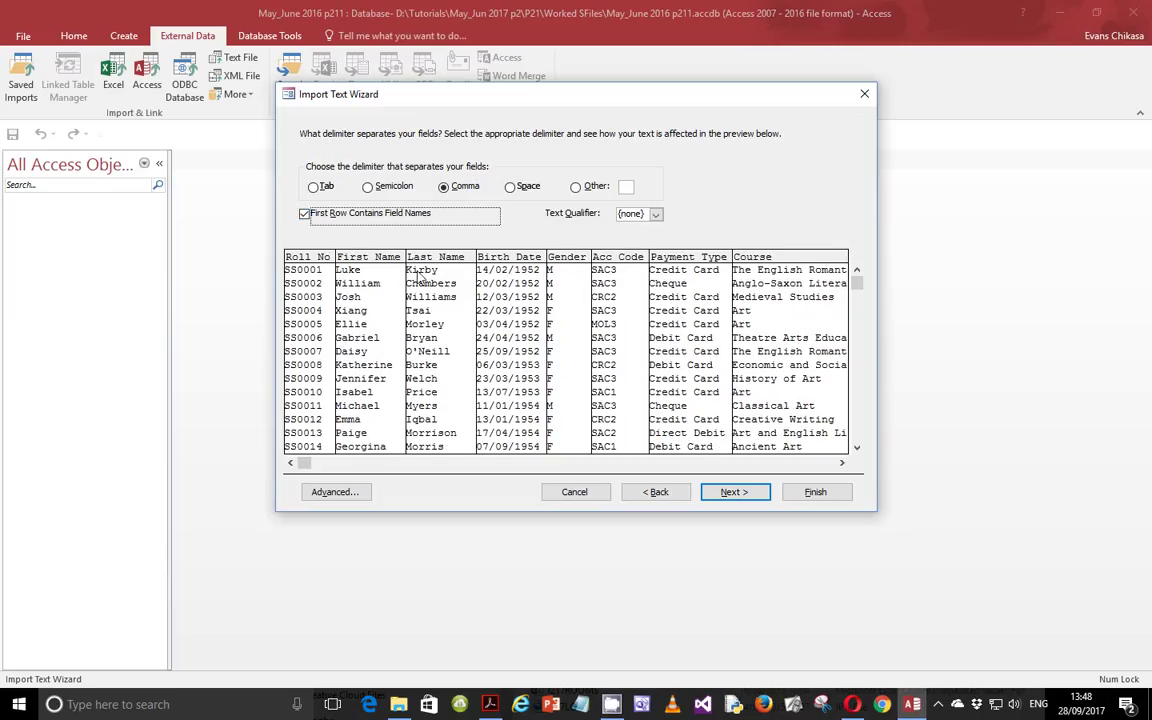
click(735, 491)
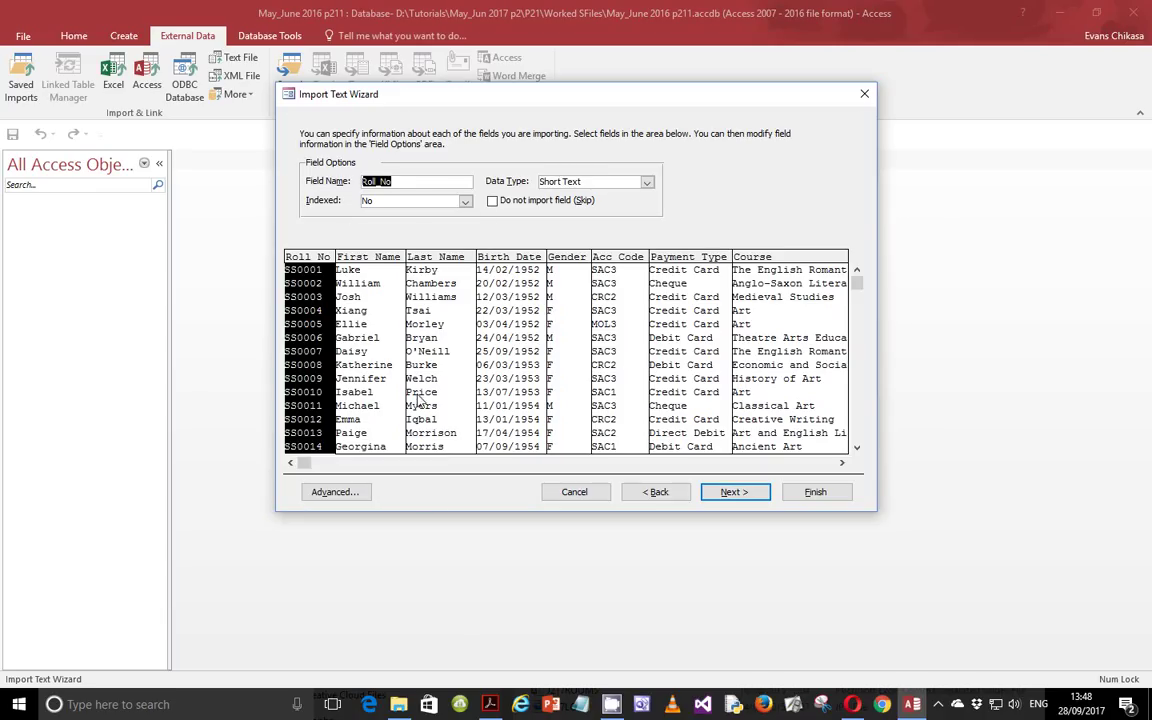
Rename the first field Roll_No and review the First Name, Last Name, Birth Date and Gender columns
click(490, 704)
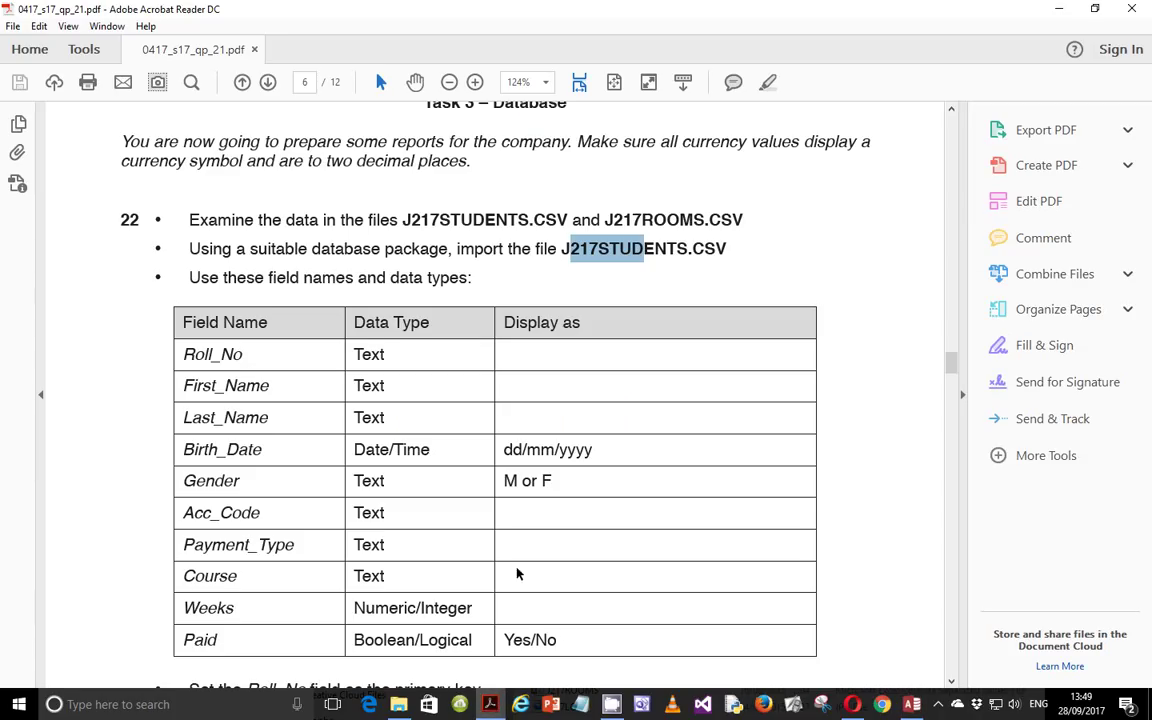
click(907, 704)
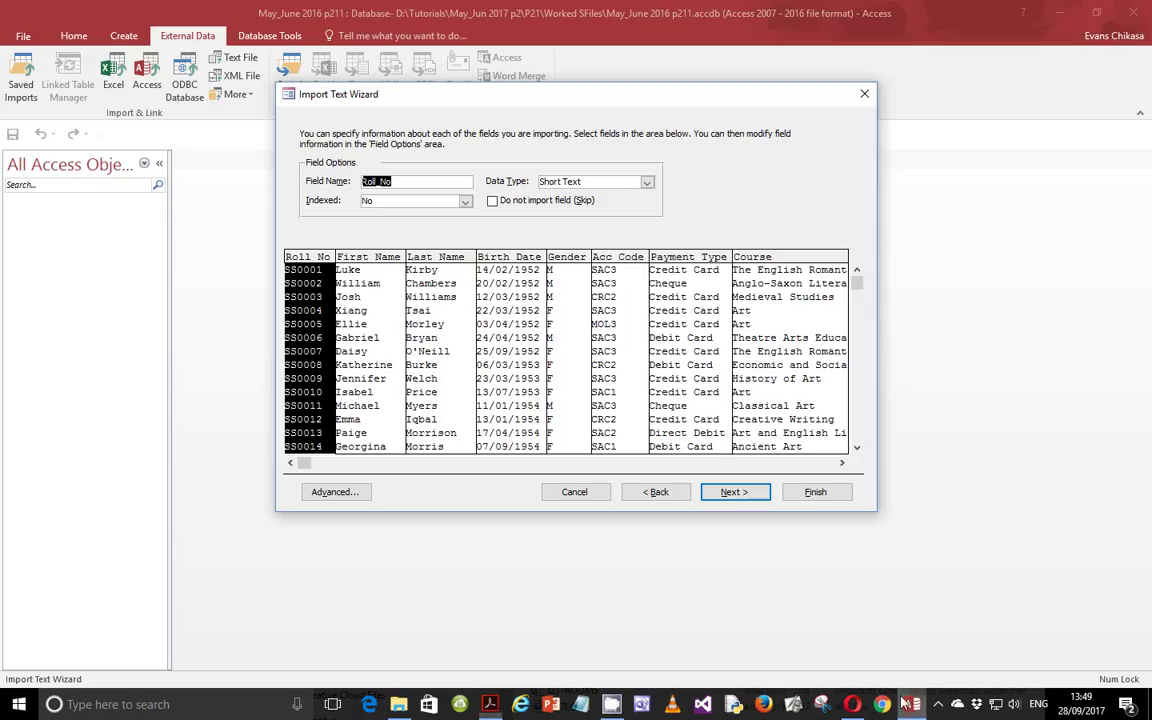
text(Roll_No)
click(349, 315)
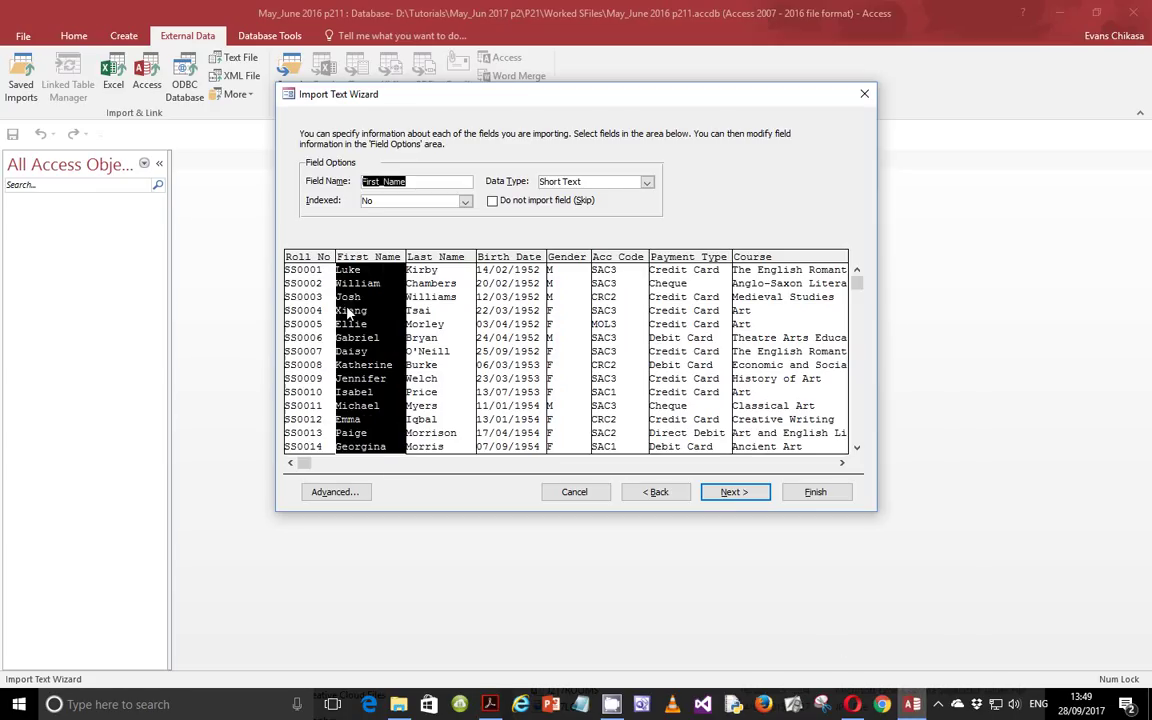
click(433, 317)
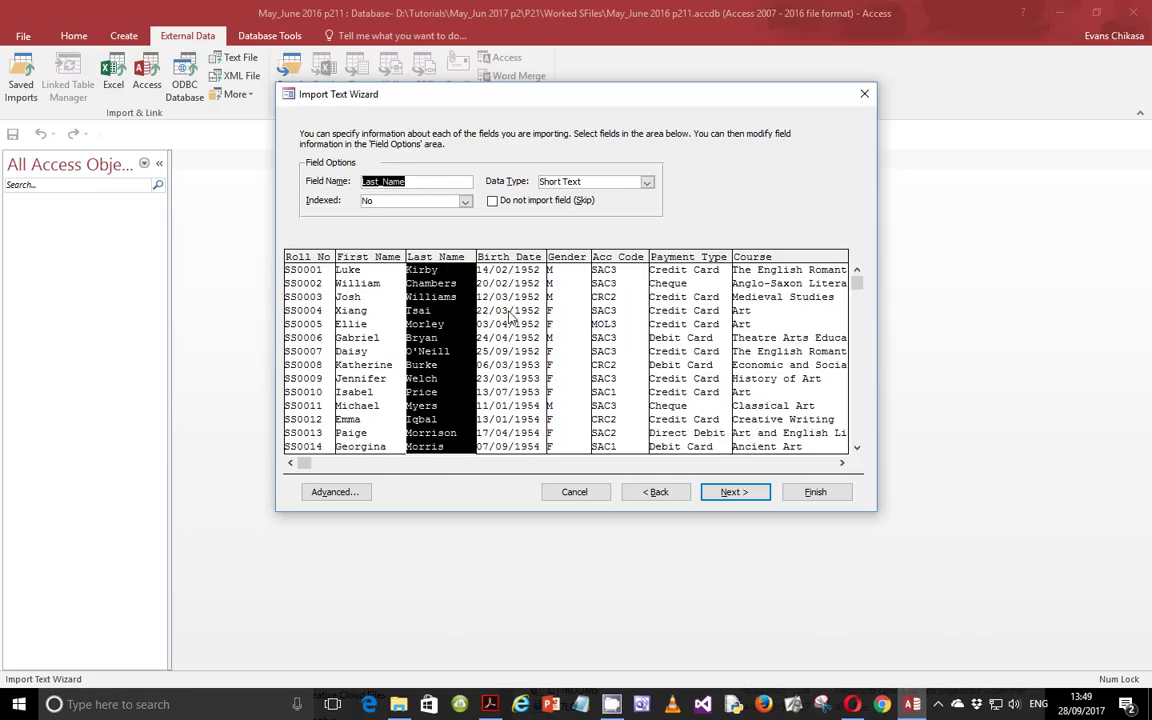
click(500, 288)
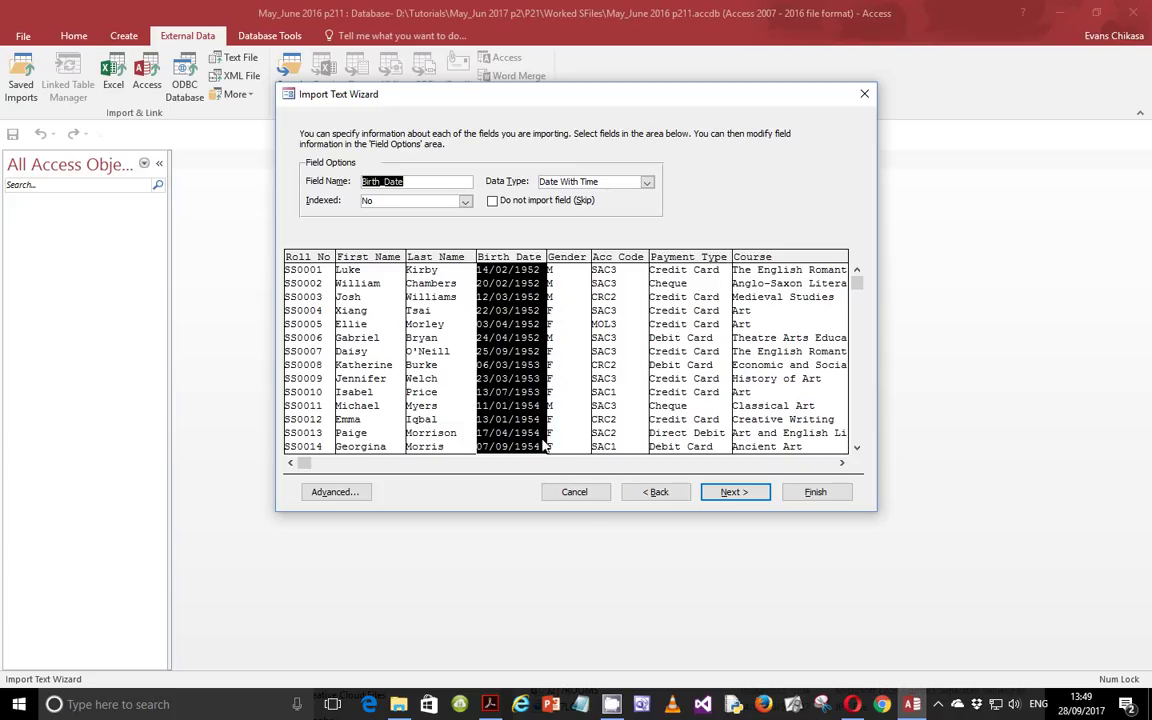
click(567, 330)
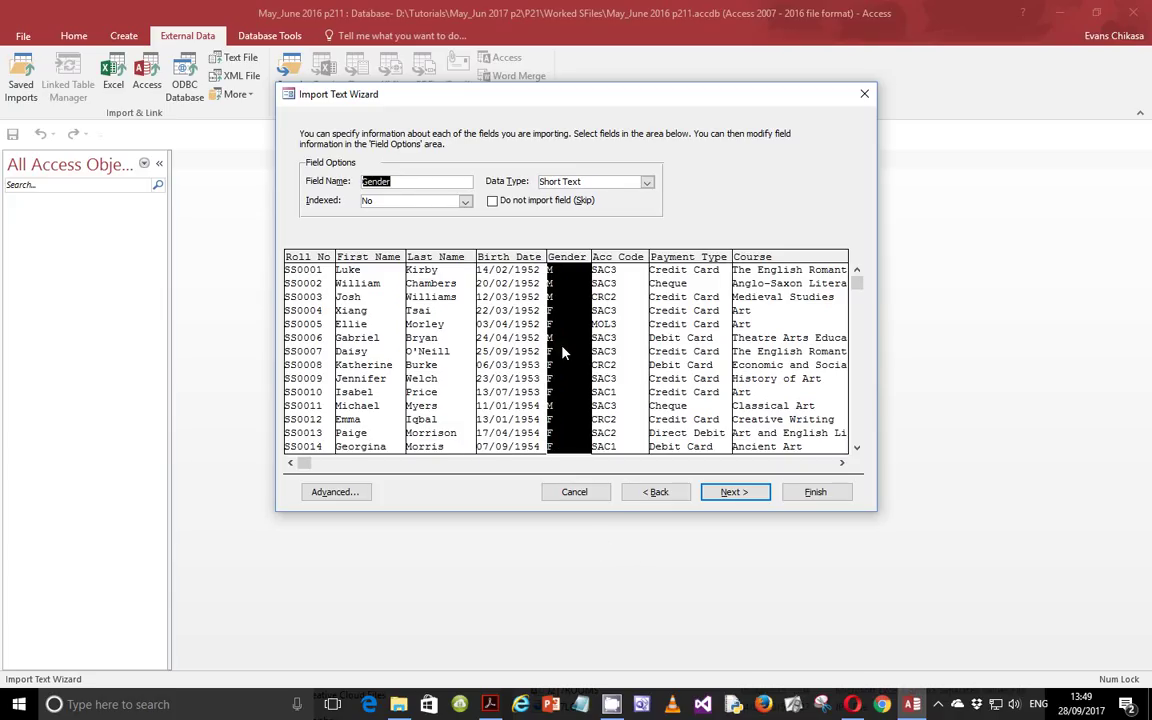
Recheck the question's field specifications and review the Payment Type and Course columns
click(501, 704)
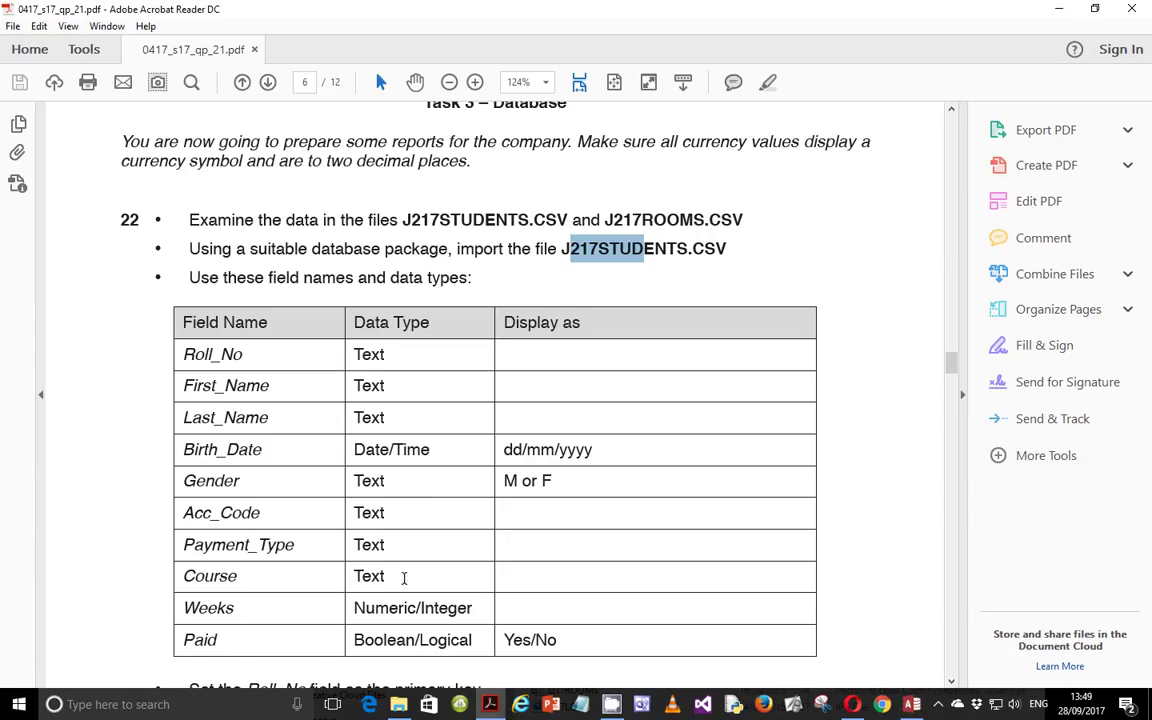
click(912, 704)
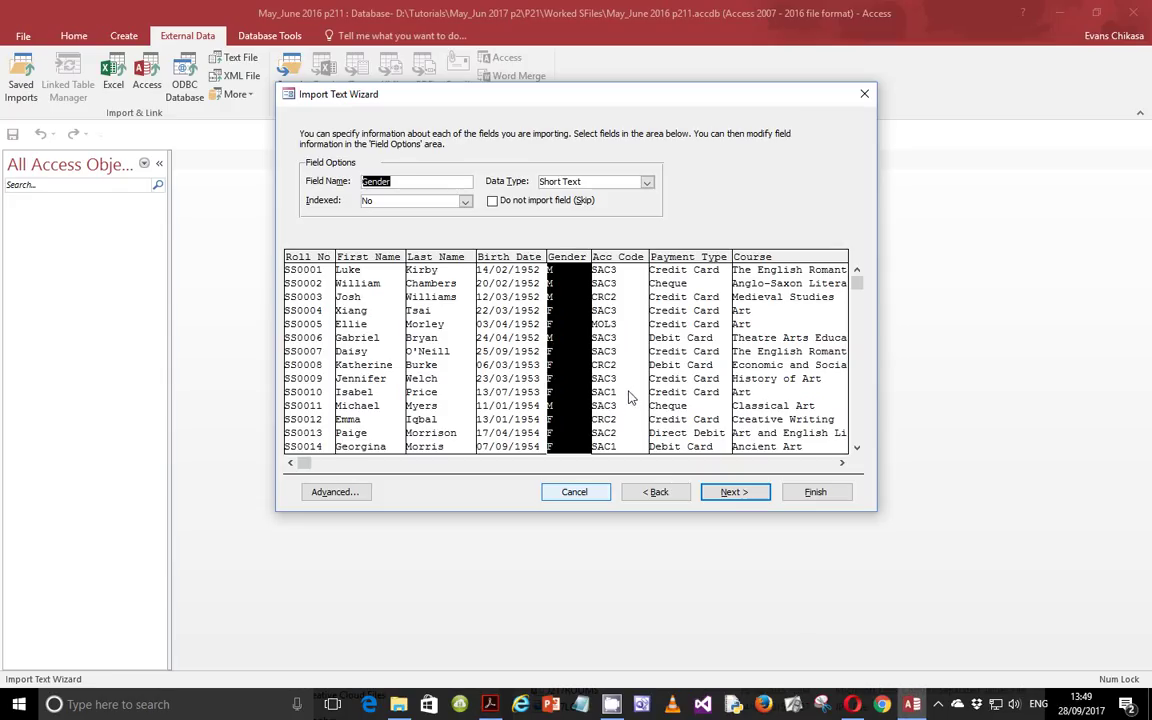
click(684, 350)
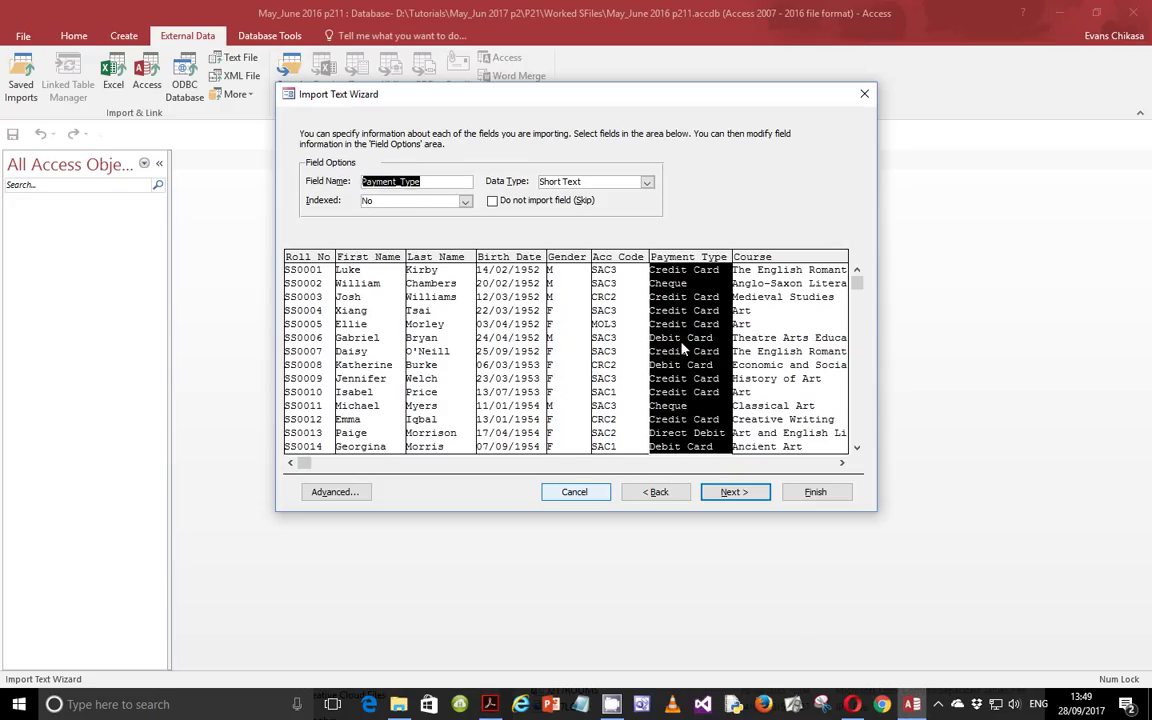
click(782, 338)
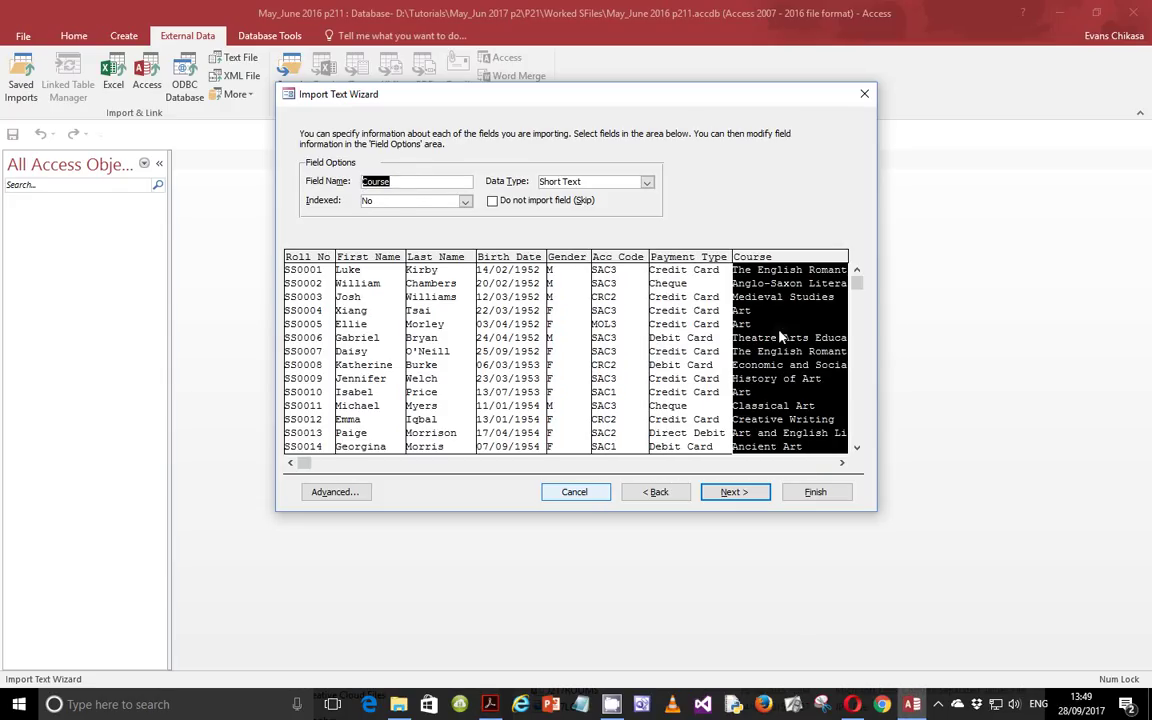
click(841, 463)
drag(841, 463, 841, 463)
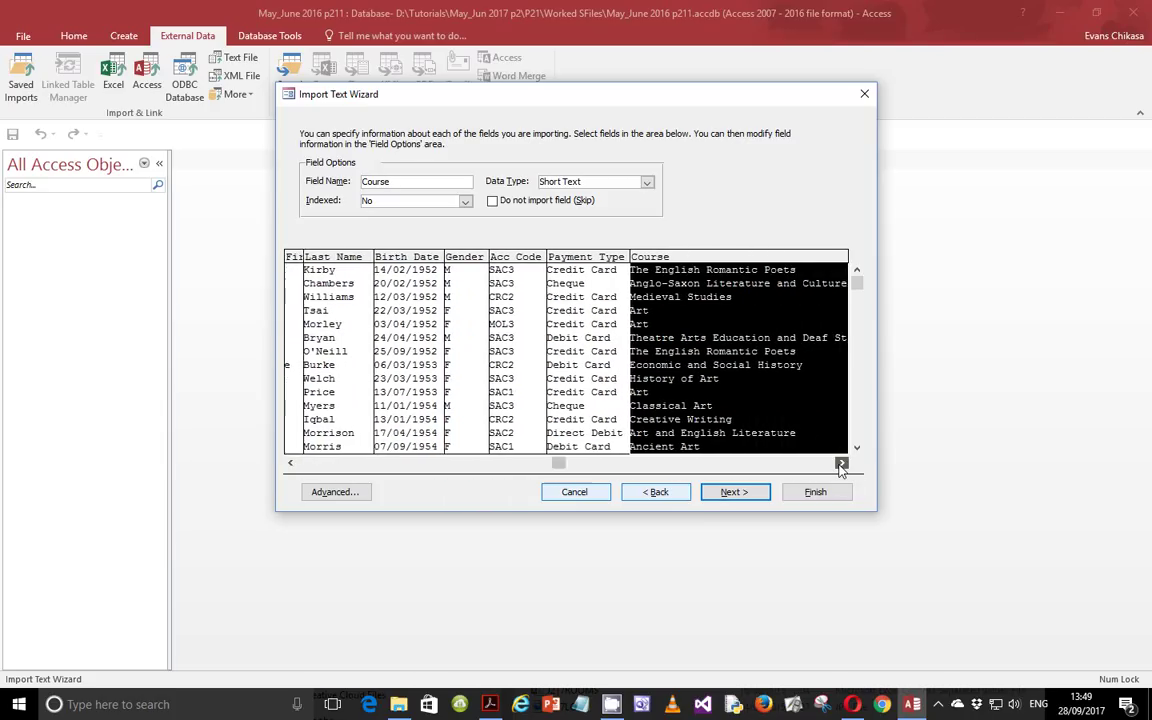
drag(841, 463, 841, 463)
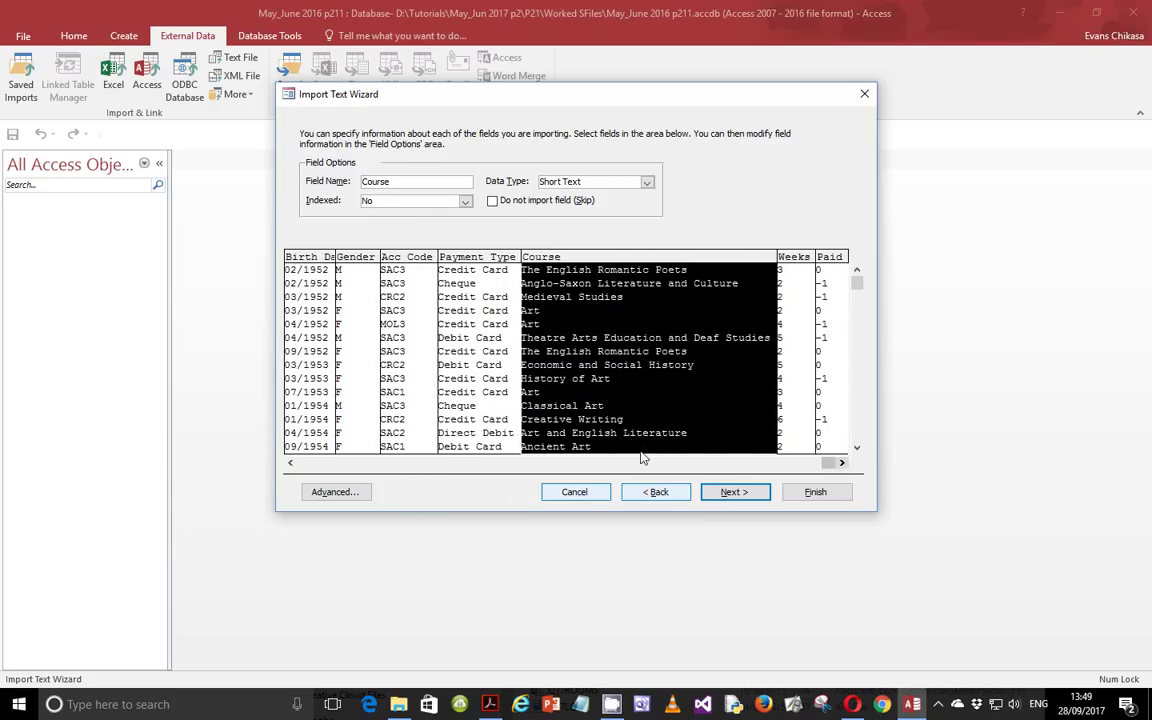
After checking Weeks, change the Paid column's data type to Yes/No and continue
click(489, 704)
scroll(411, 522, down, 2)
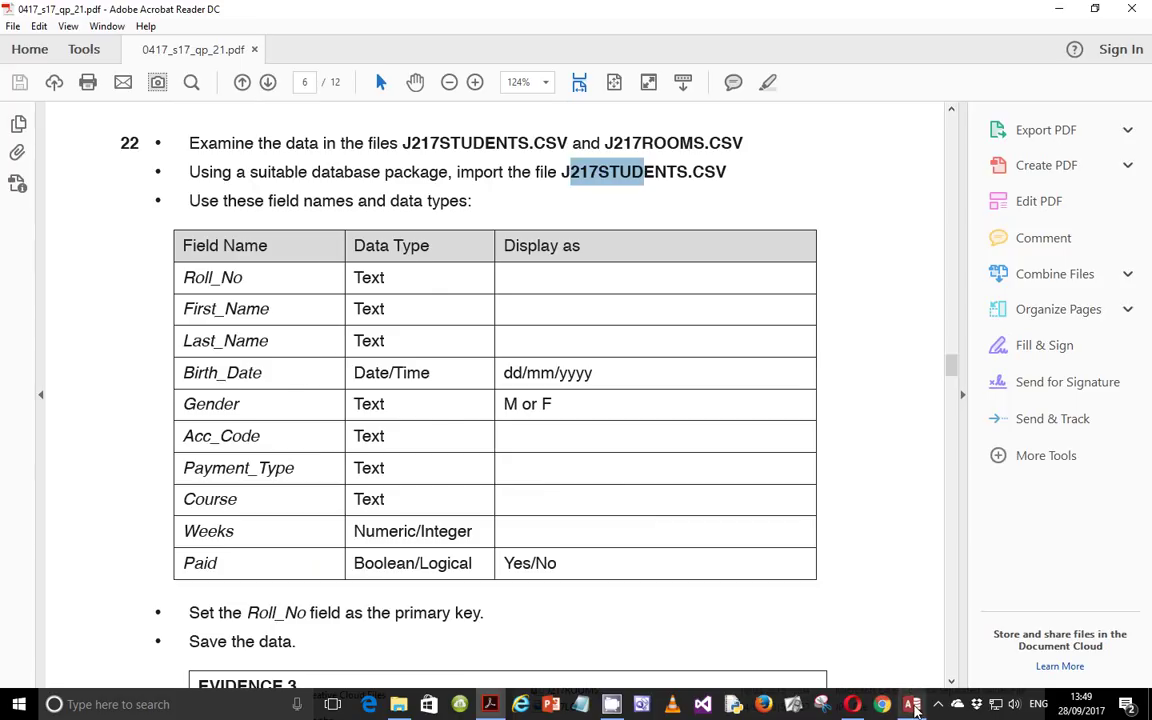
key(alt+Tab)
click(790, 408)
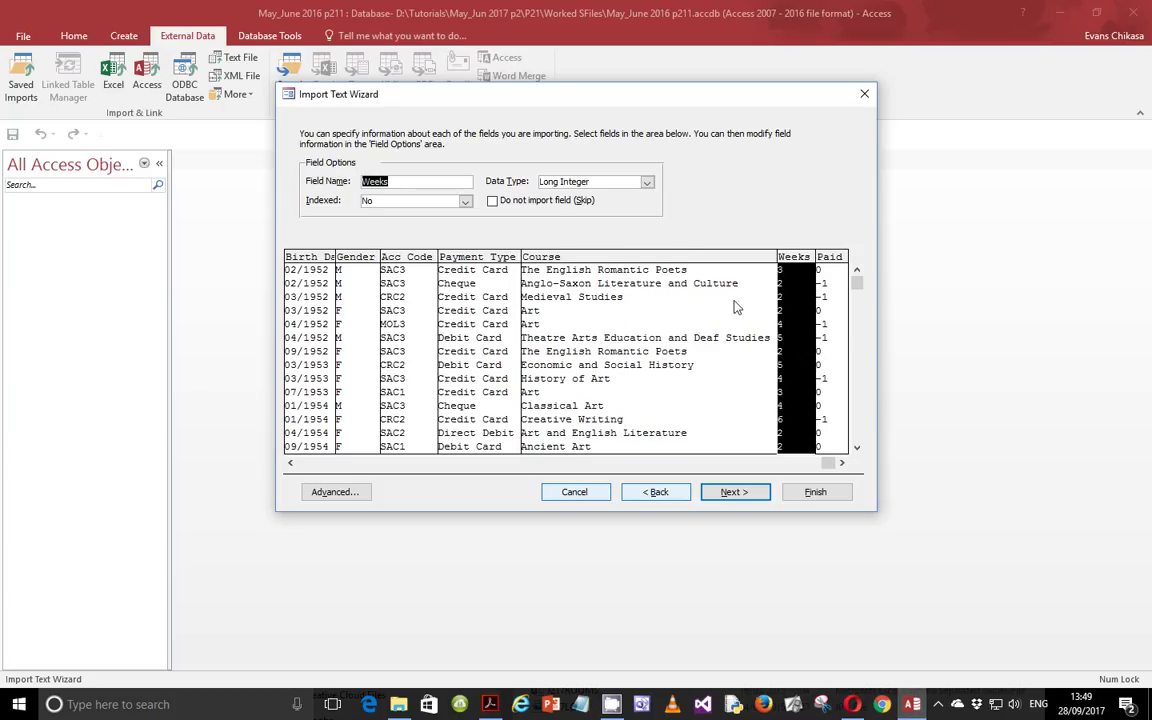
click(828, 368)
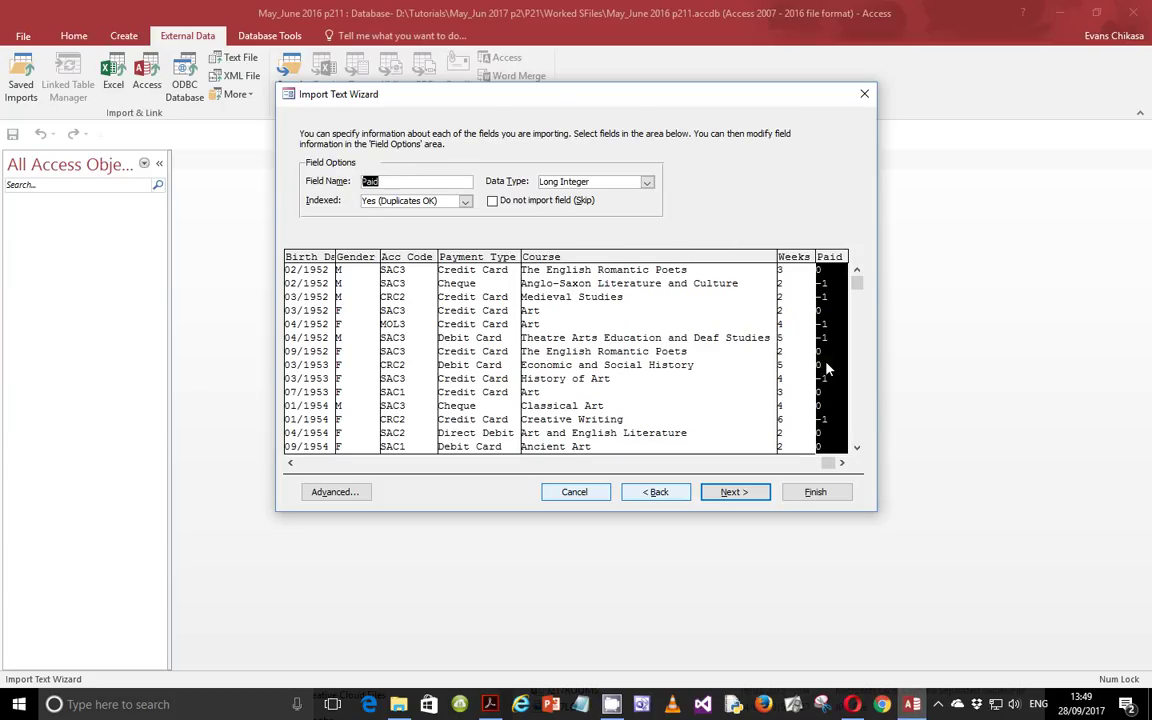
click(646, 182)
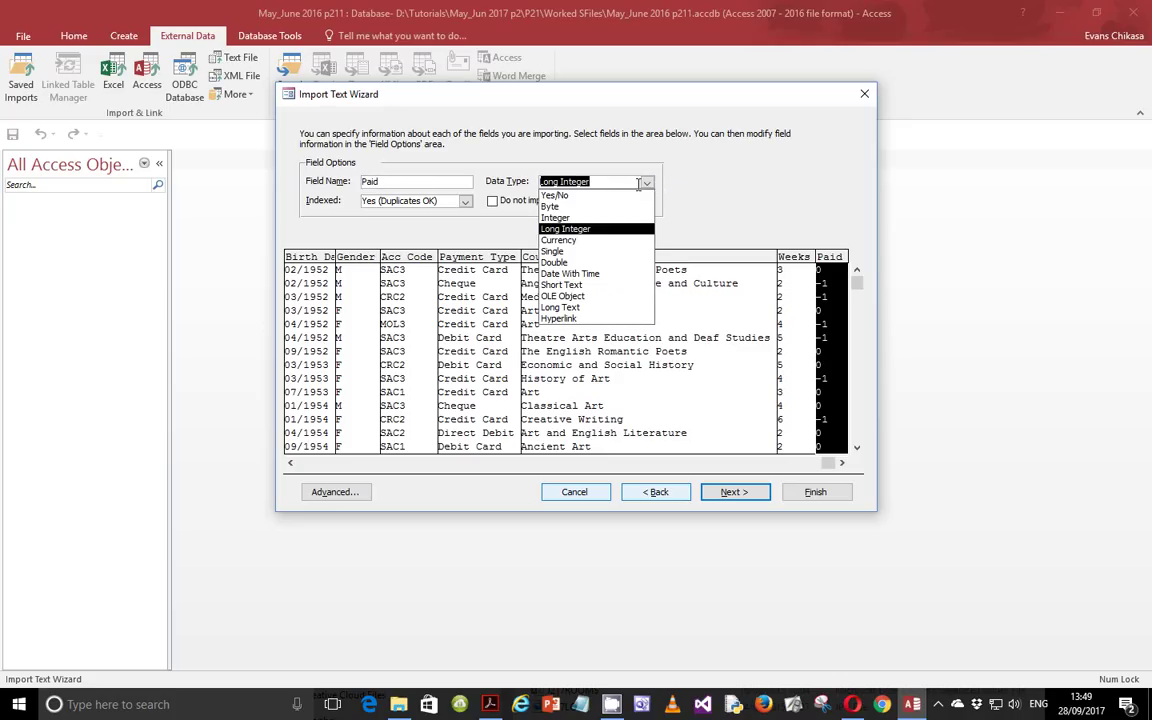
click(594, 196)
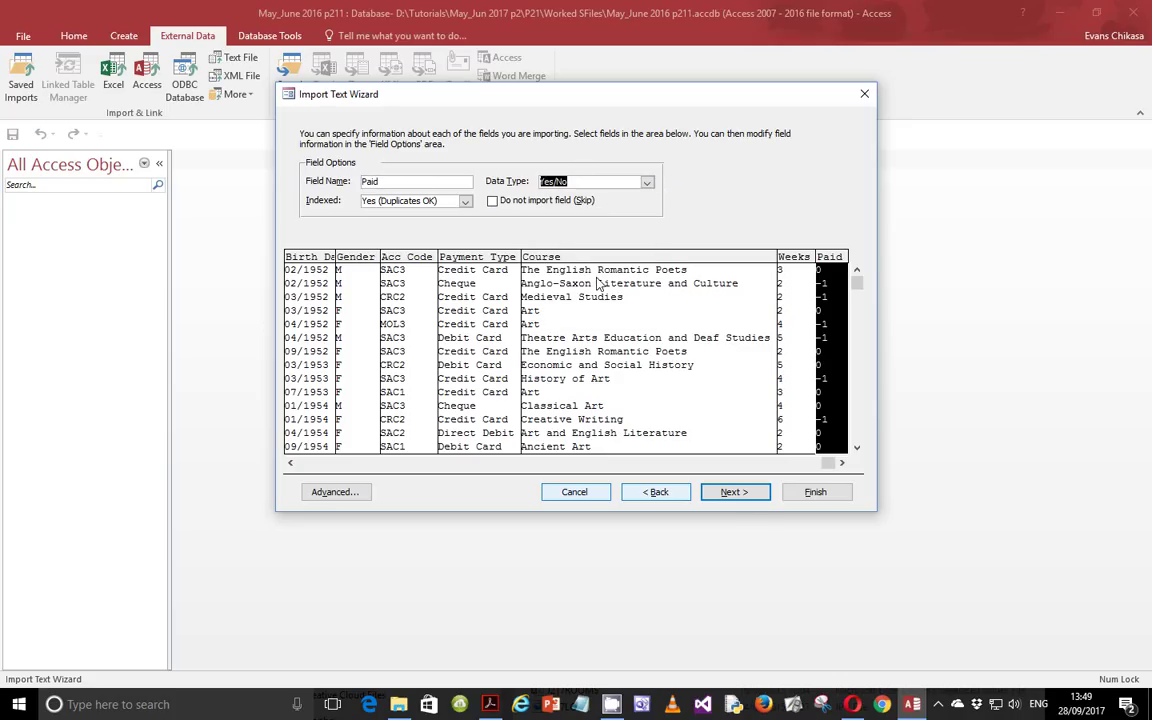
click(732, 496)
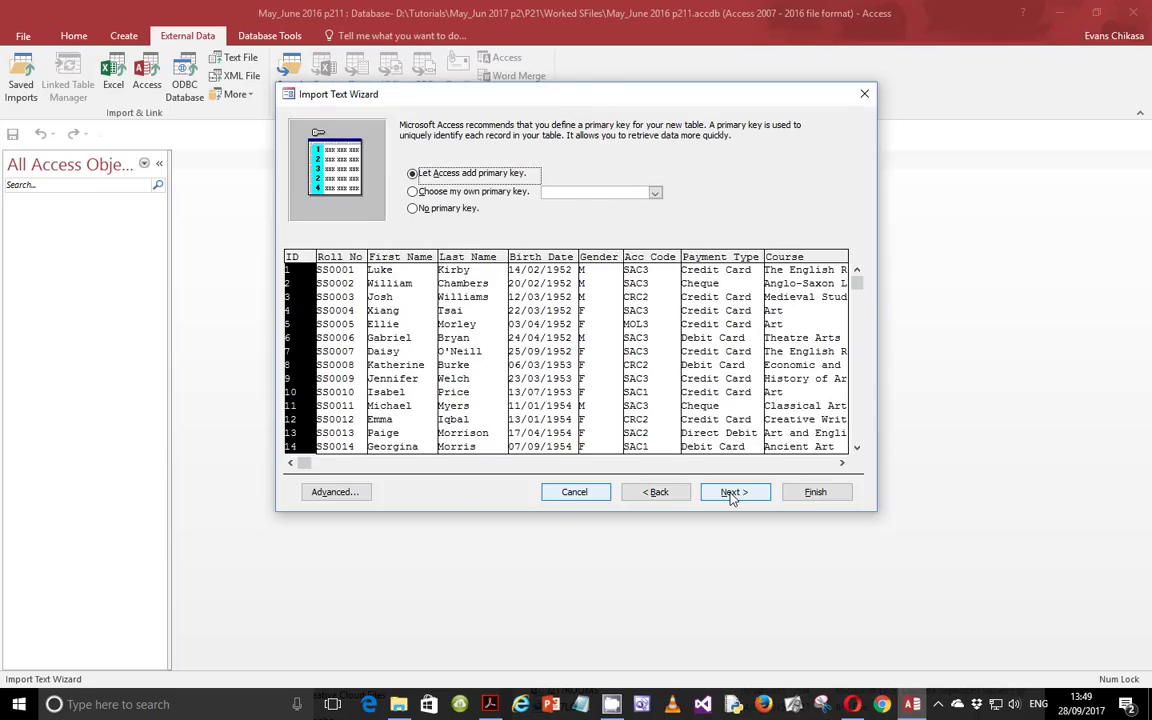
mouse_move(489, 704)
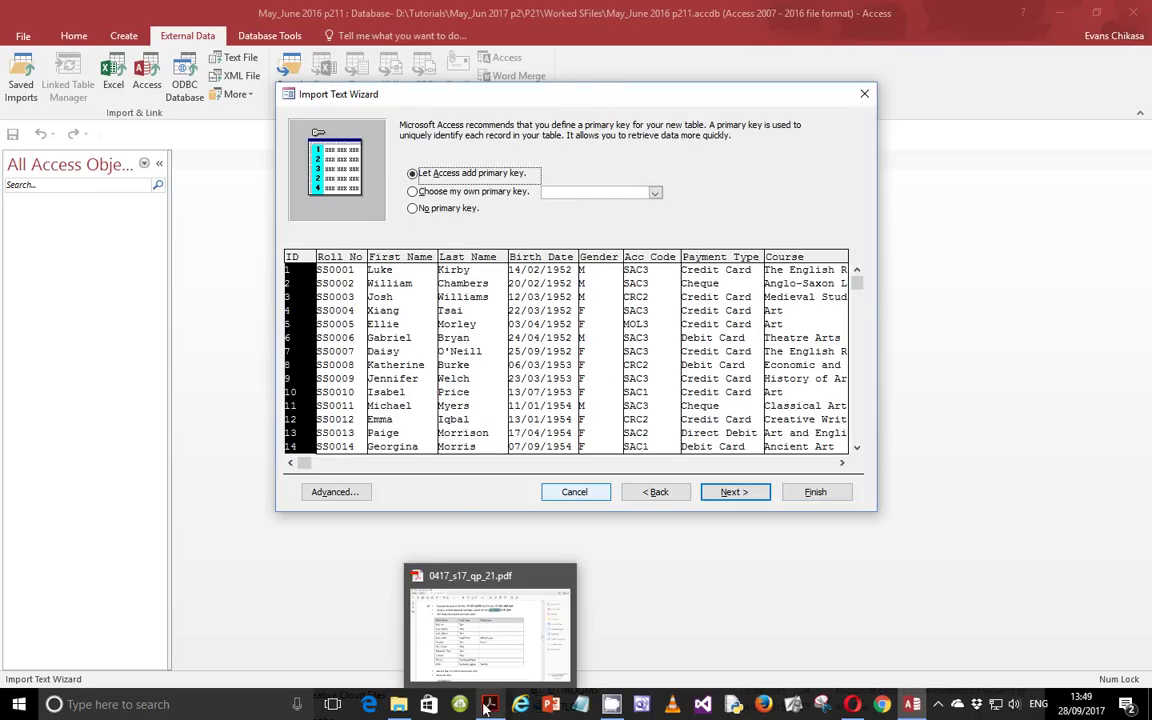
Highlight the paper's primary-key and save instructions, then choose Roll_No as primary key and continue
click(489, 650)
scroll(420, 438, down, 5)
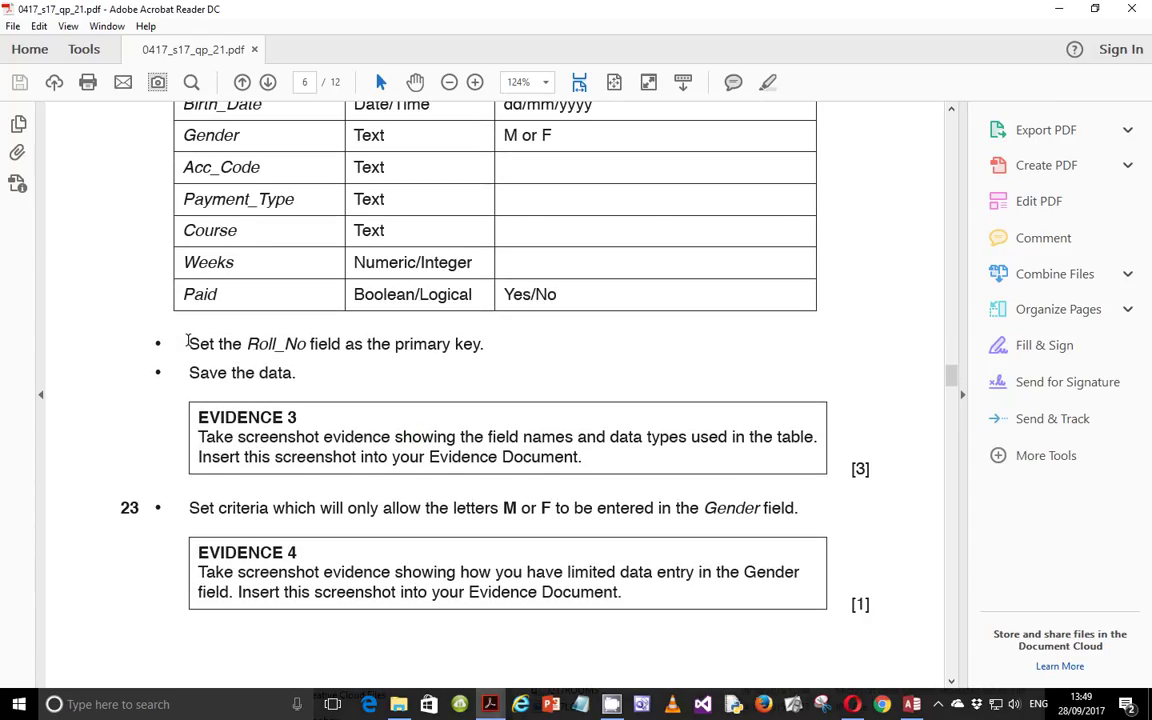
drag(187, 342, 495, 345)
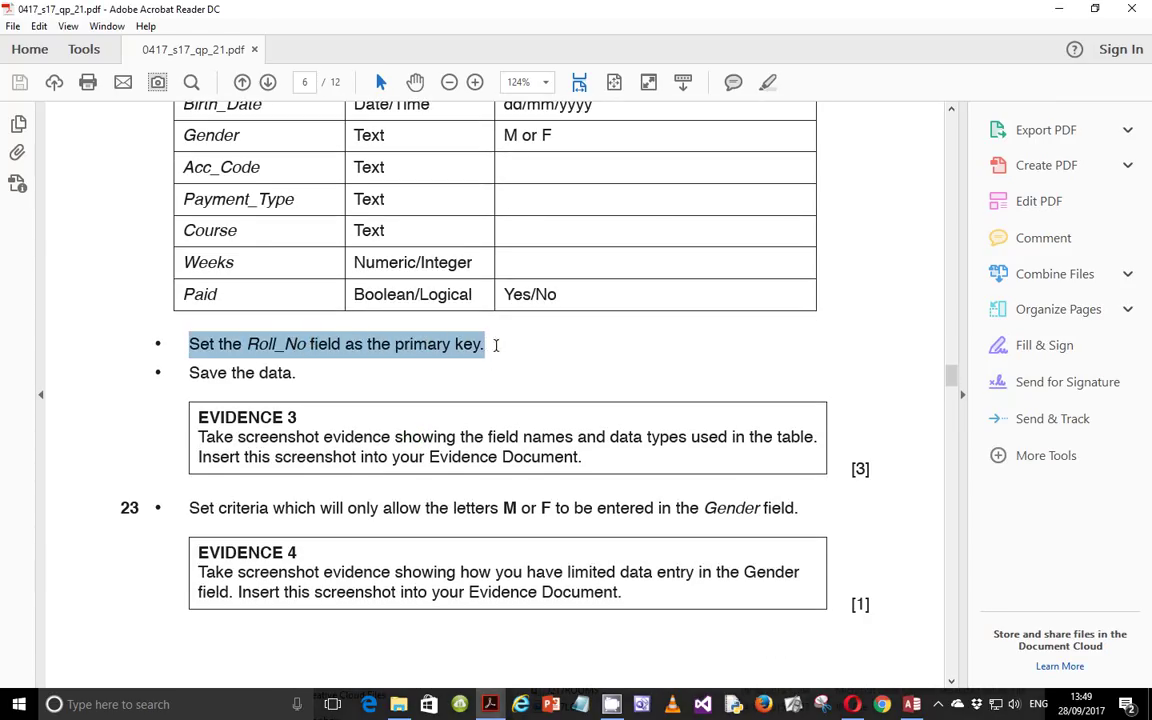
drag(197, 375, 297, 374)
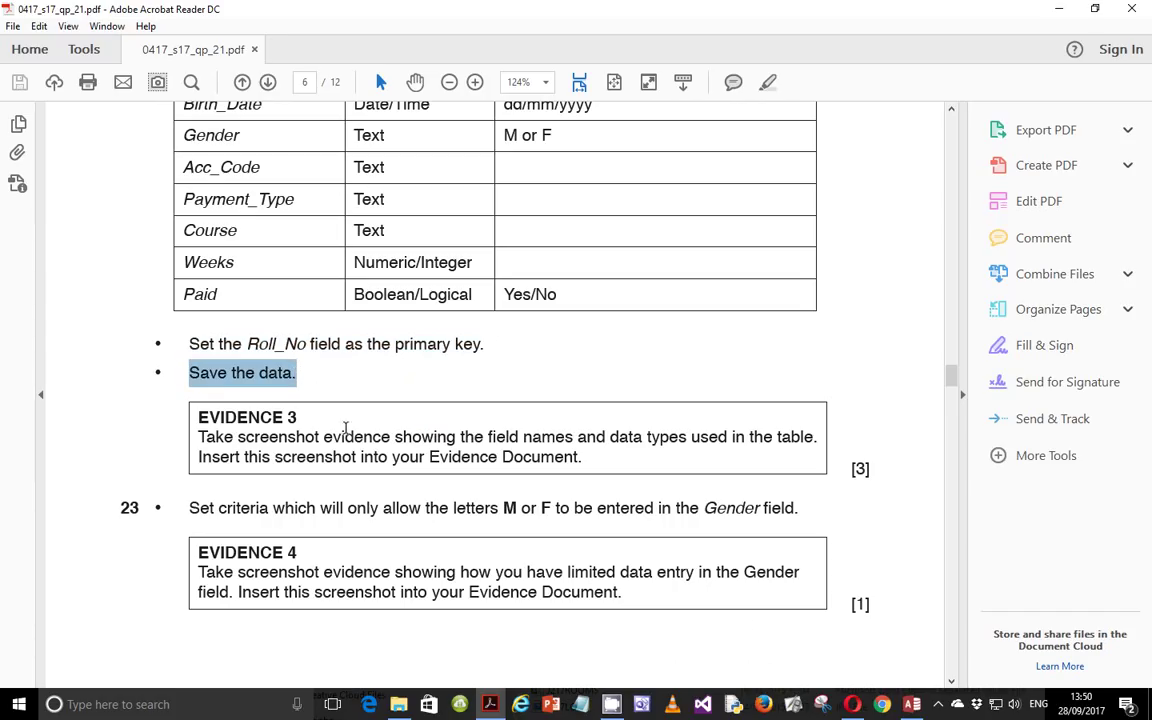
click(912, 705)
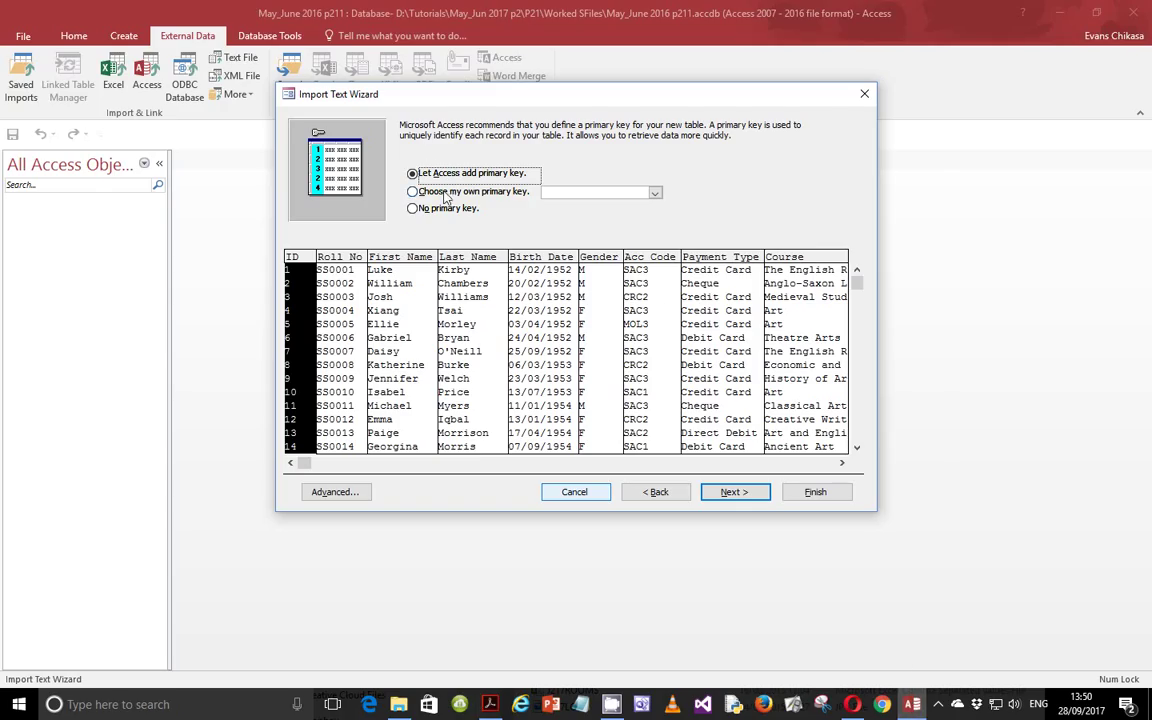
click(412, 191)
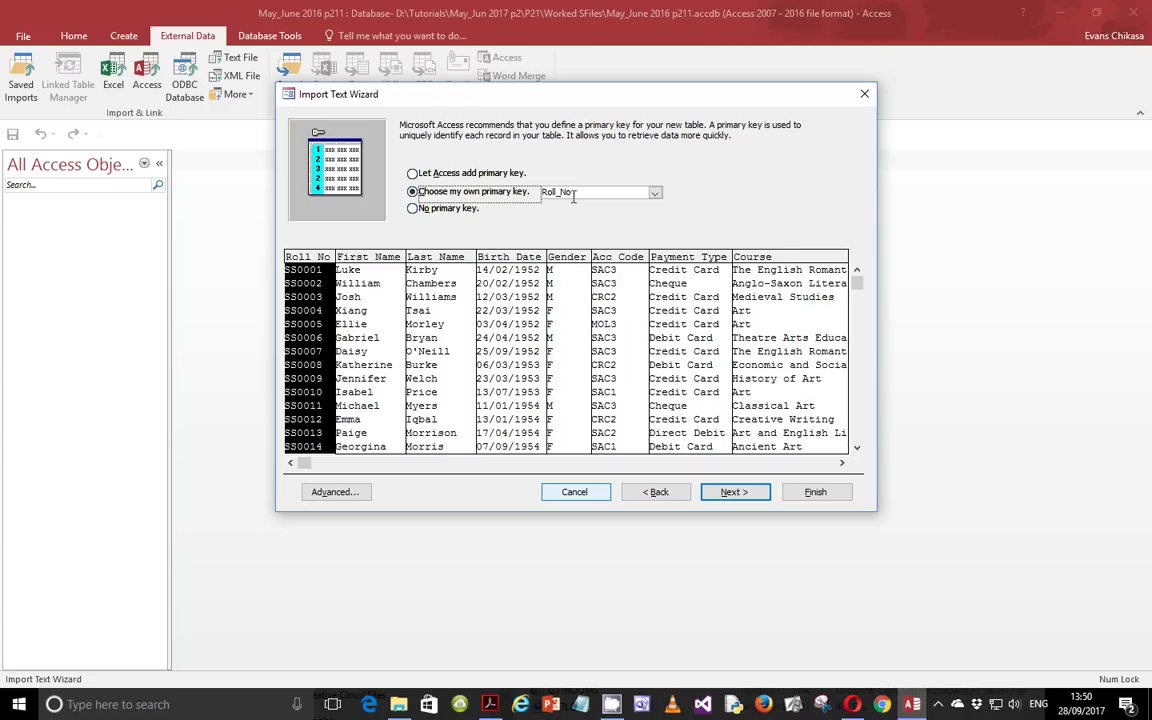
click(737, 494)
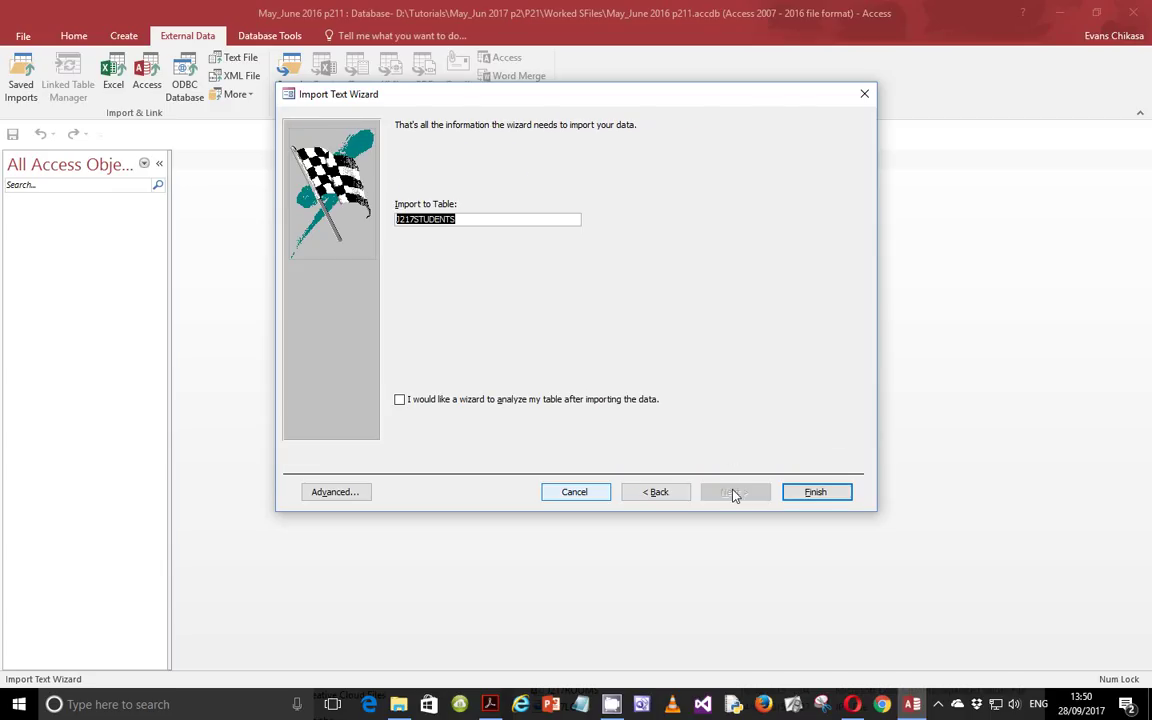
Finish the student import without saving steps and open J217STUDENTS with its 298 records
click(805, 492)
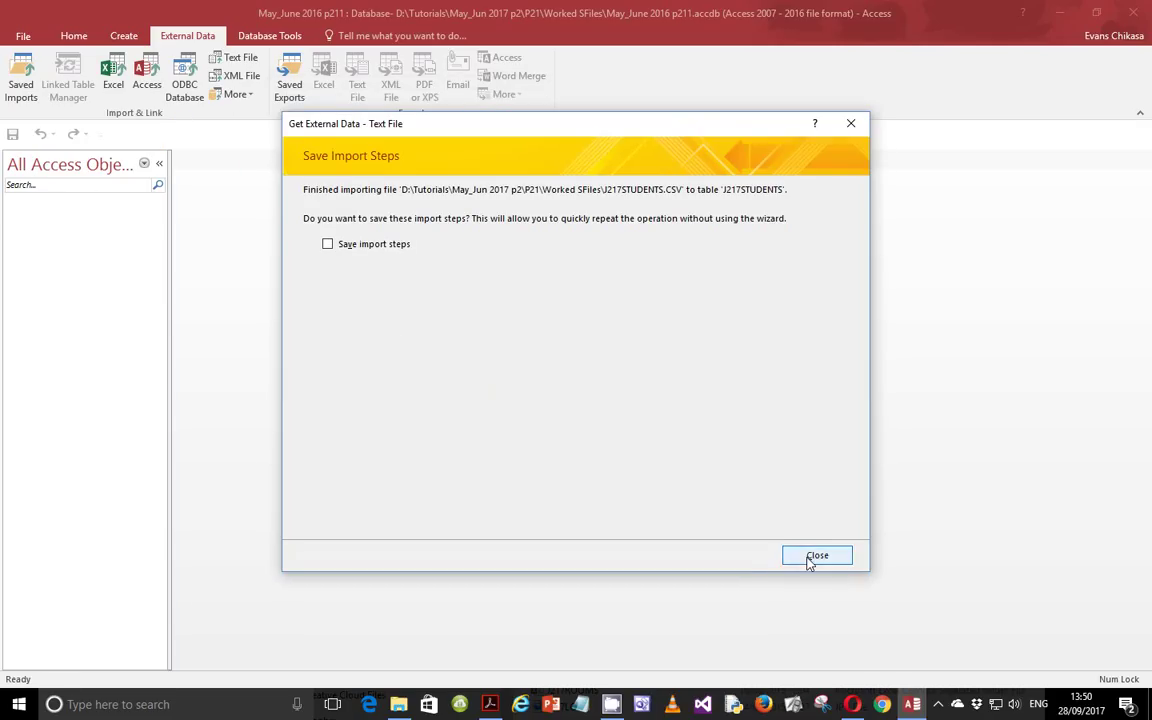
click(815, 556)
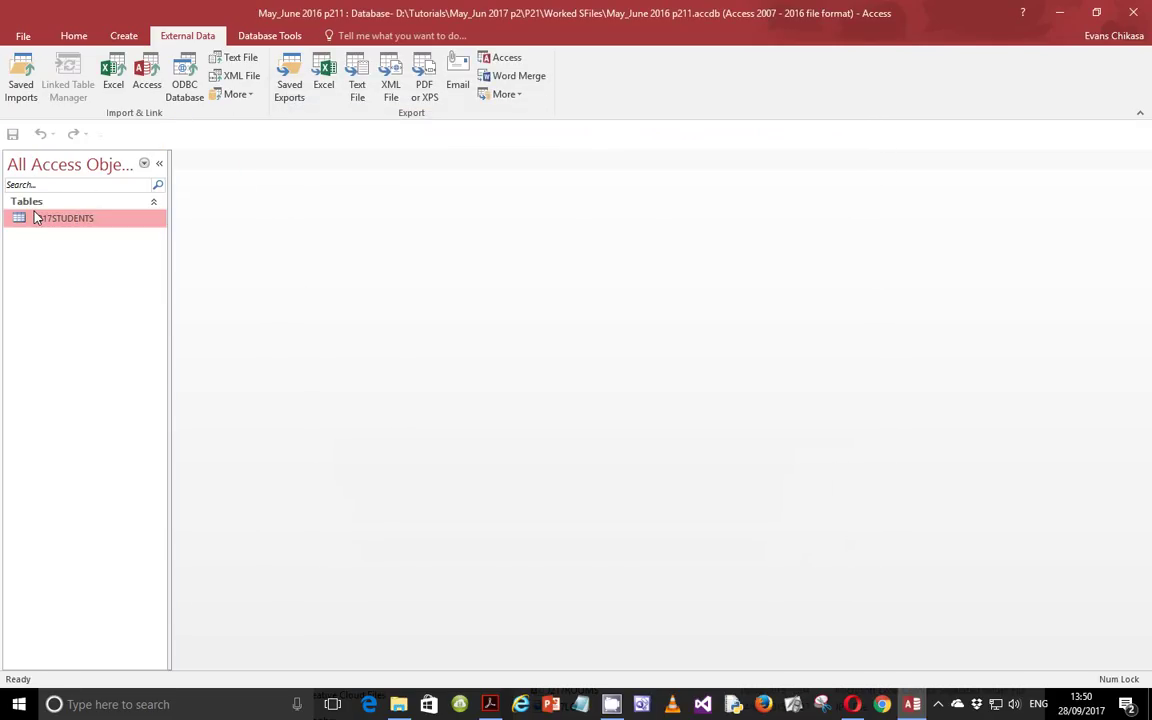
double_click(35, 217)
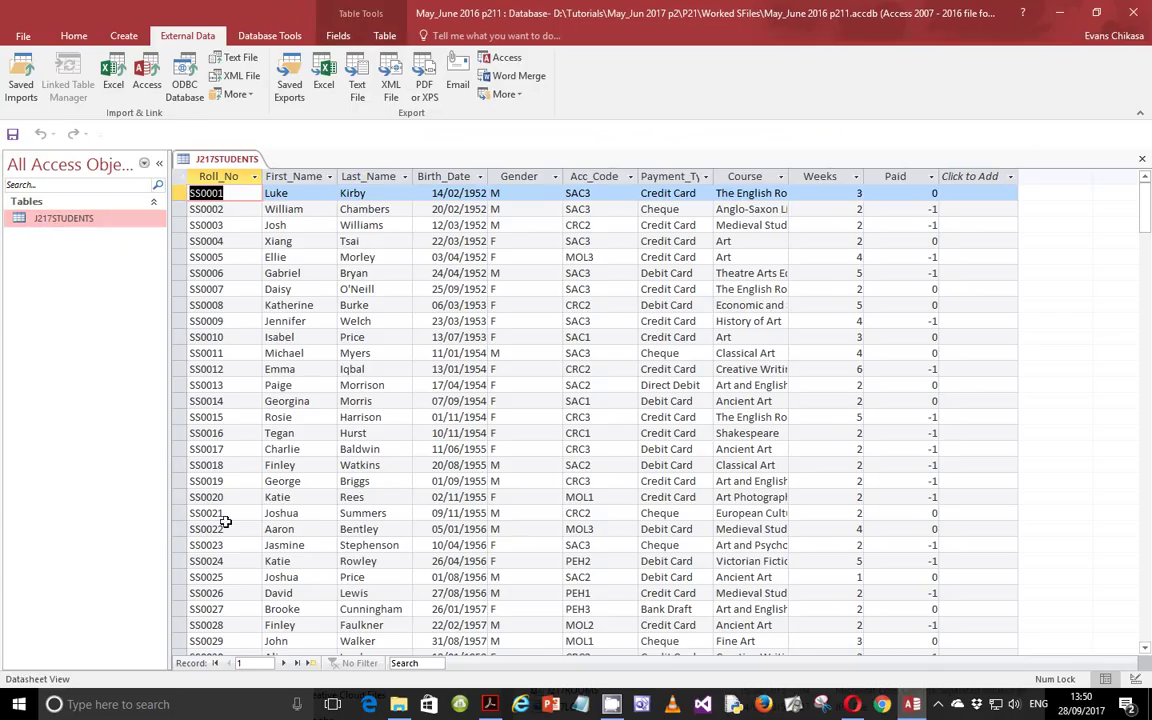
Check the next requirement in the exam question paper, then return to Access
key(alt+Tab)
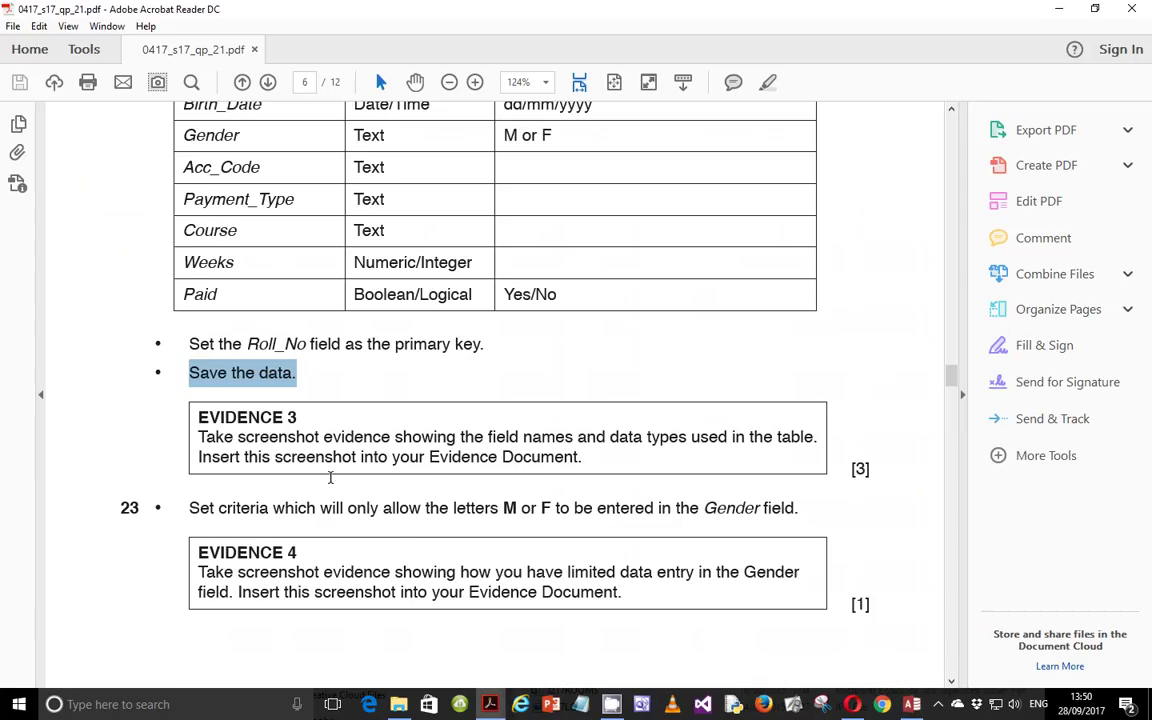
scroll(330, 478, down, 1)
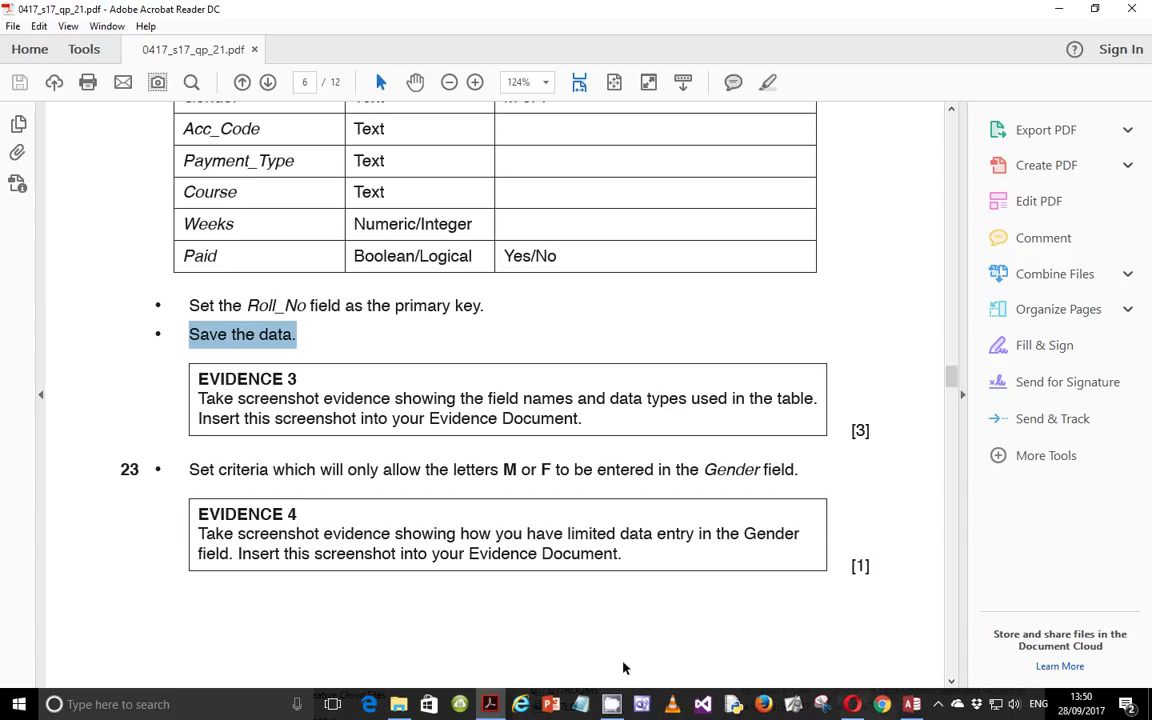
click(911, 704)
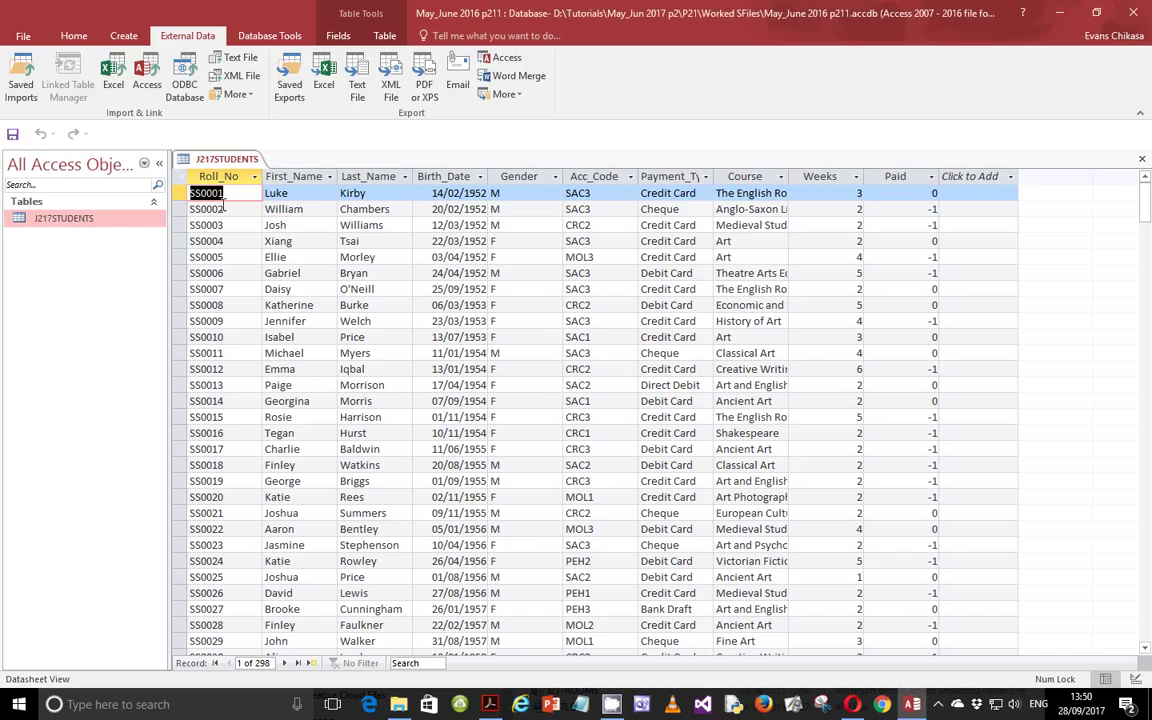
Open J217STUDENTS in Design View to see its ten fields and data types
right_click(113, 219)
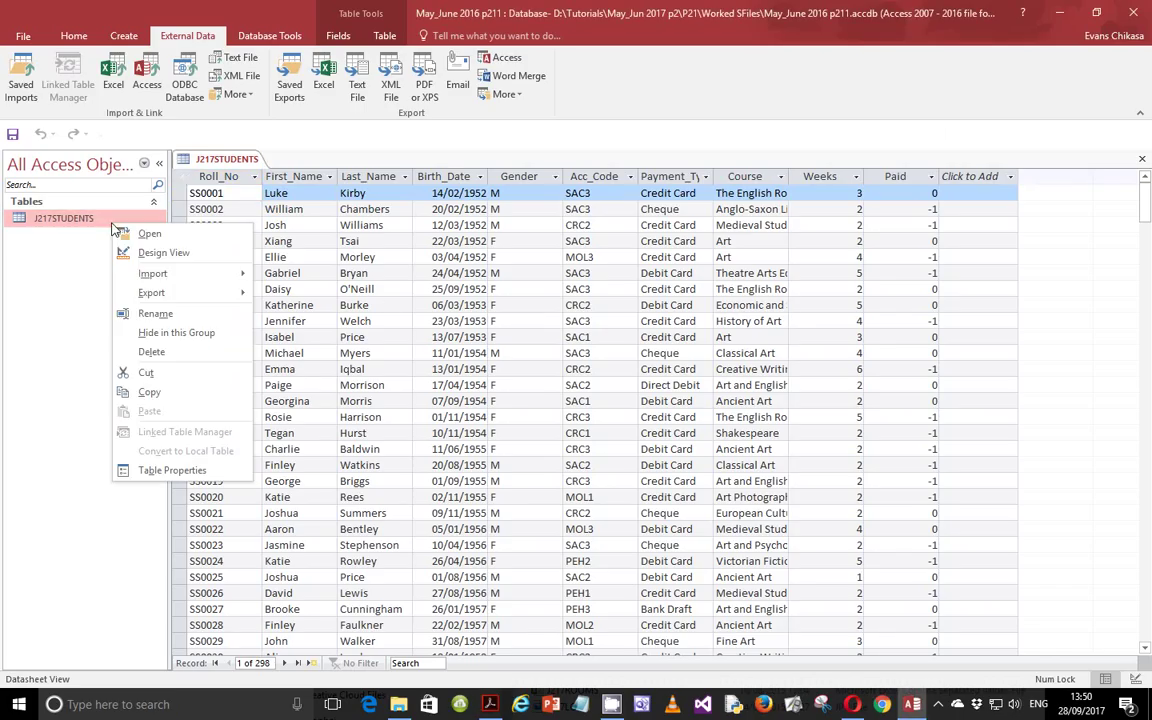
click(151, 256)
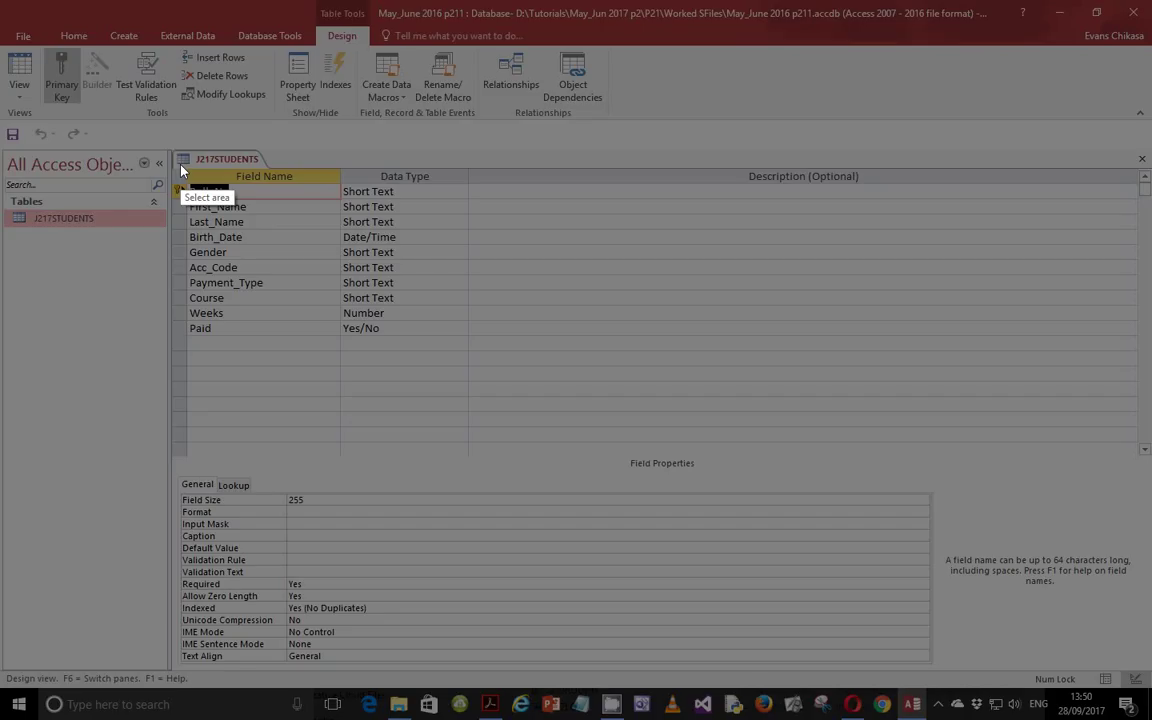
Copy a Lightshot capture of the Field Name and Data Type columns, then open Worked SFiles
mouse_move(173, 146)
mouse_down()
mouse_move(447, 354)
mouse_move(469, 343)
mouse_up()
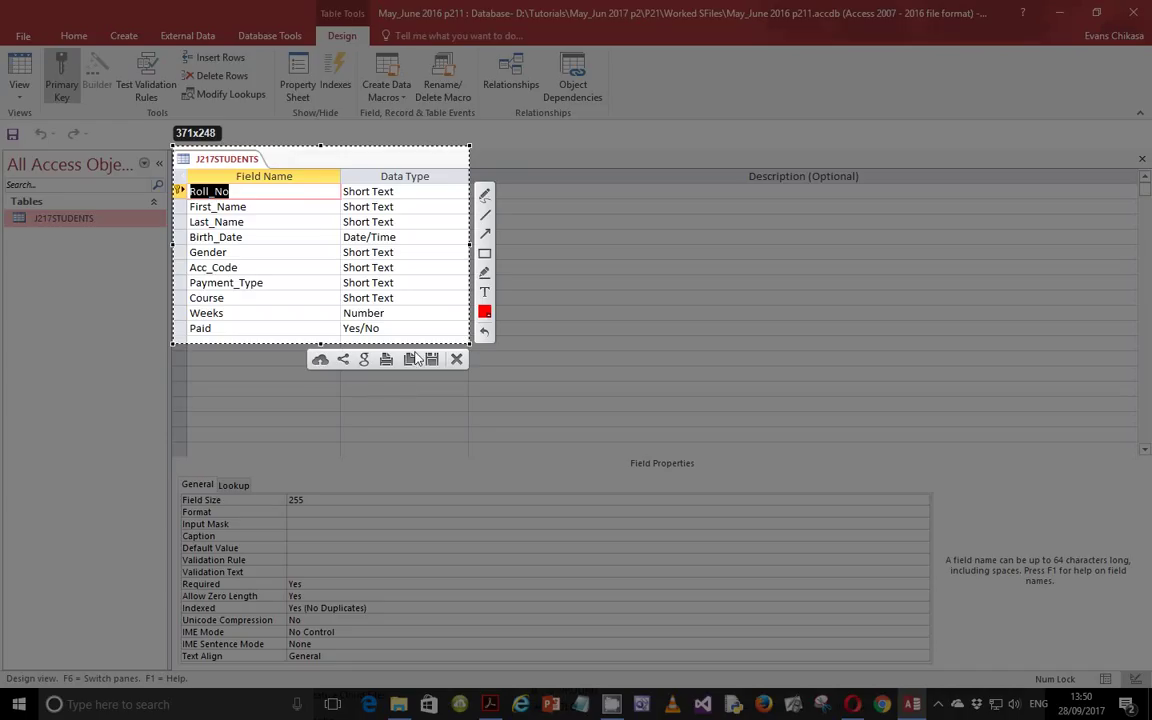
click(409, 362)
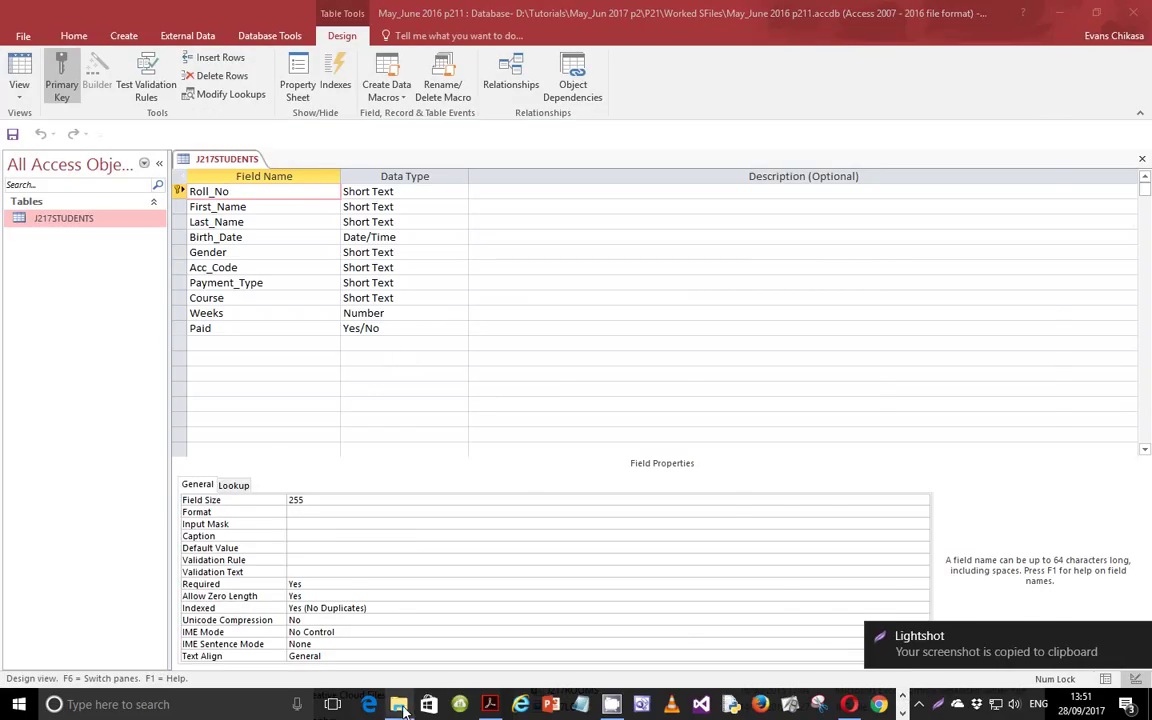
click(398, 704)
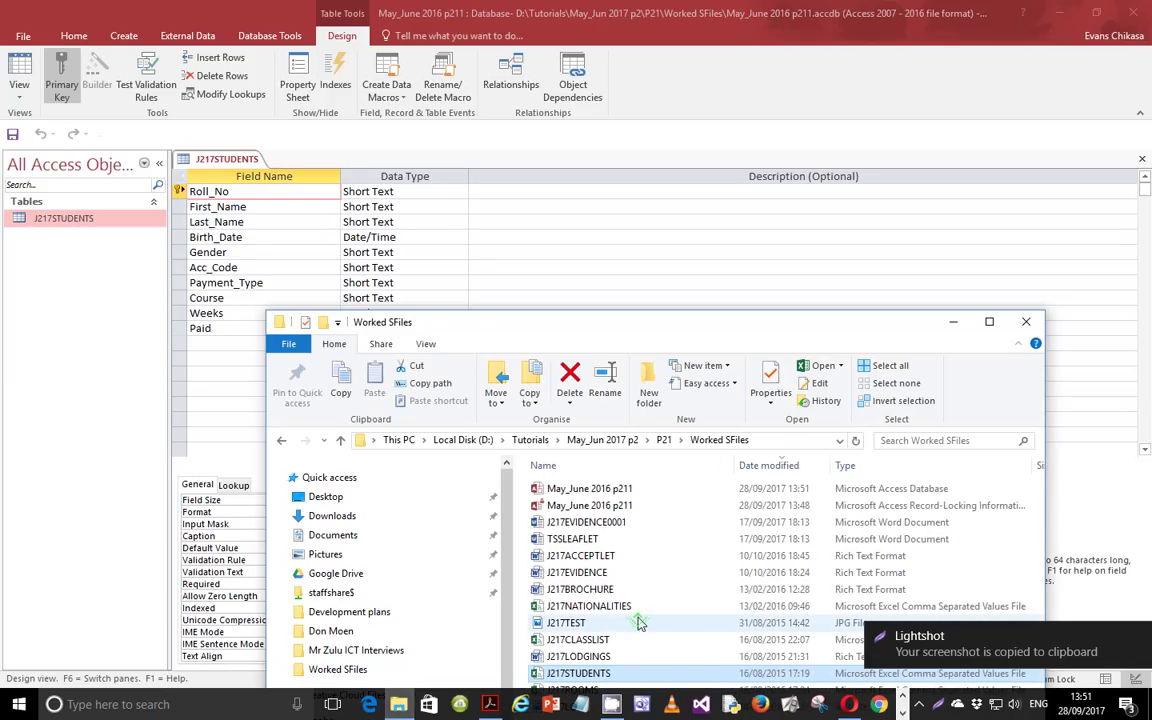
Open the J217EVIDENCE0001 evidence document maximised and scroll to Step 22
double_click(600, 523)
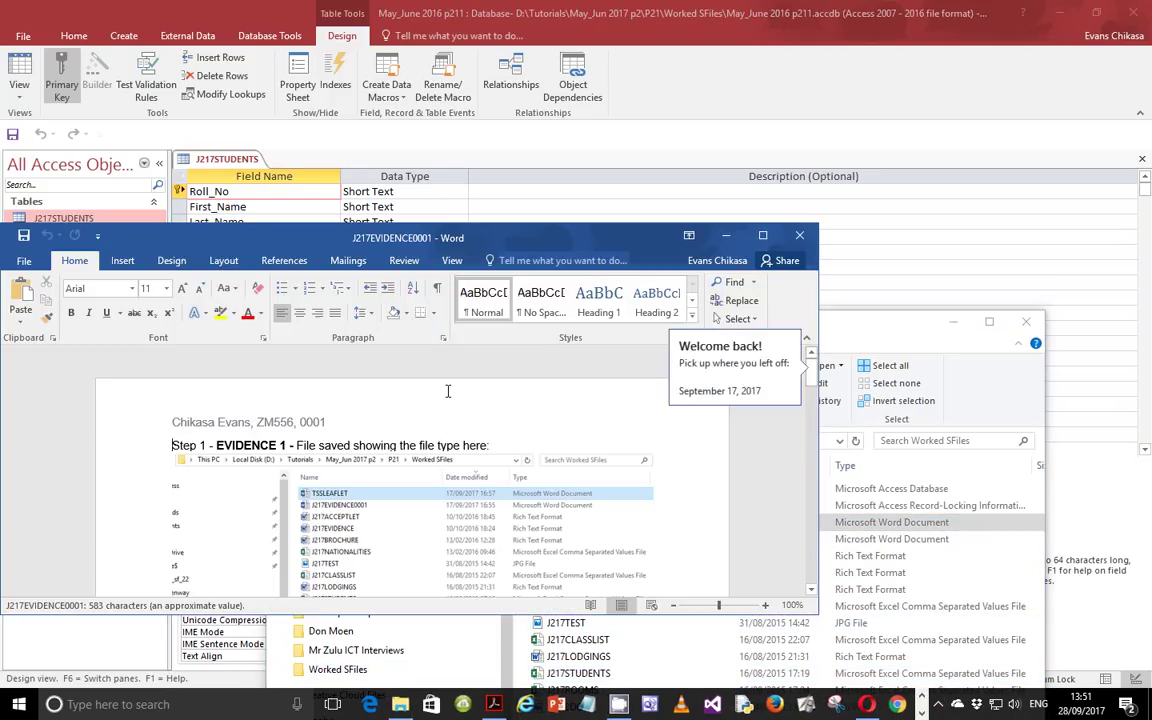
click(763, 236)
scroll(457, 325, down, 10)
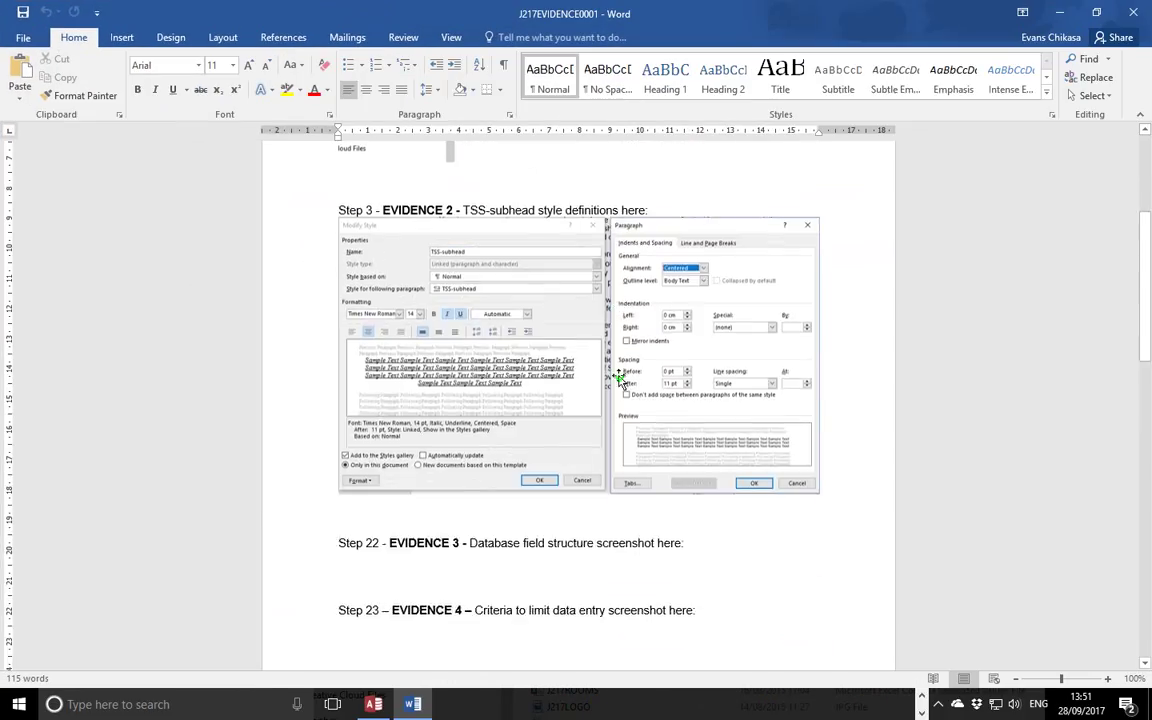
scroll(457, 325, down, 3)
Undo a paste below Step 22 and push the Step 22 heading onto the next page
click(390, 366)
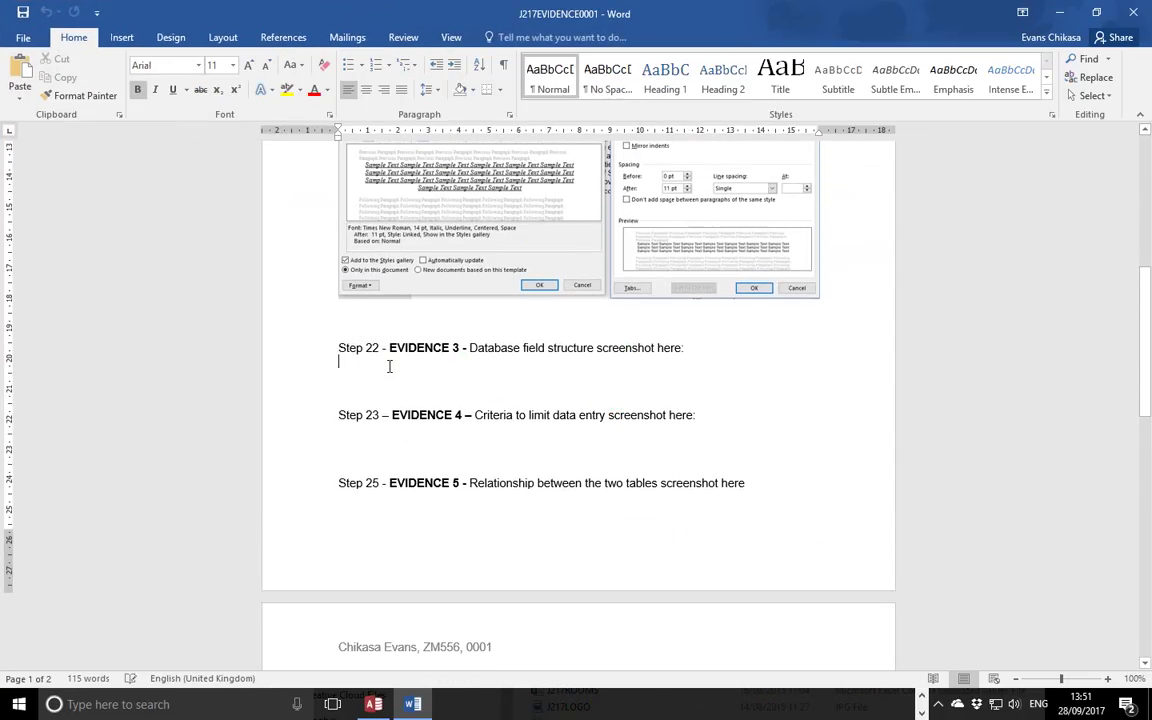
key(ctrl+v)
key(ctrl+z)
scroll(390, 366, up, 1)
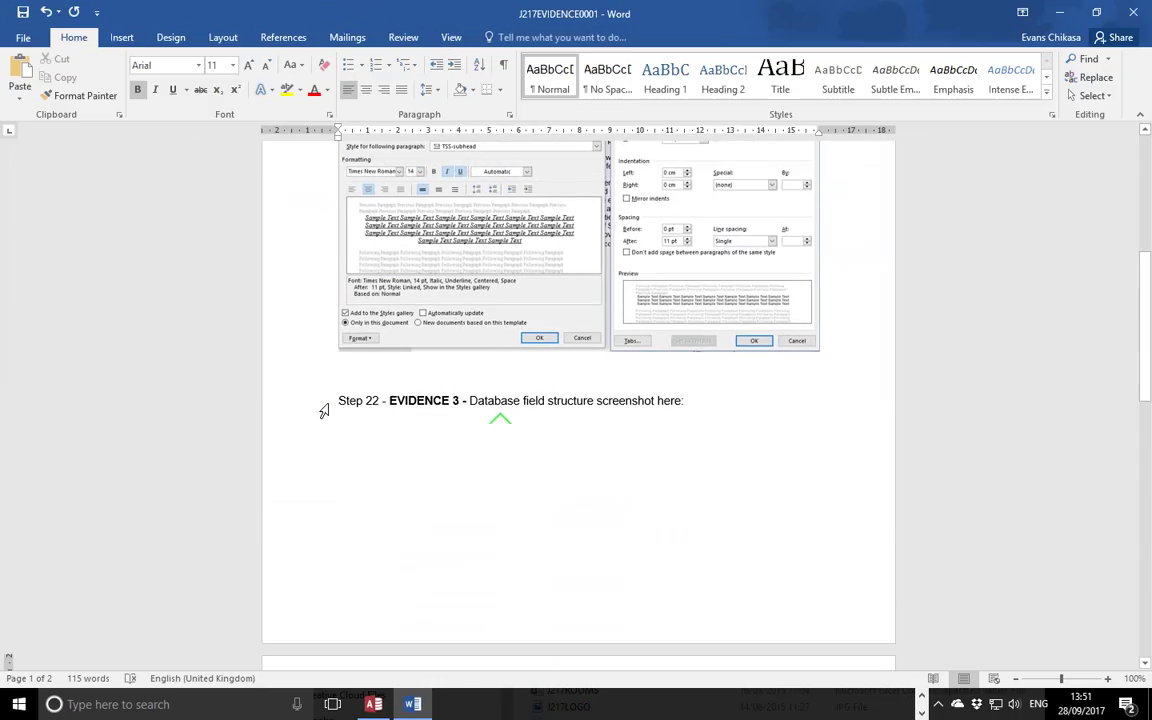
key(Return)
key(Return)
key(Return)
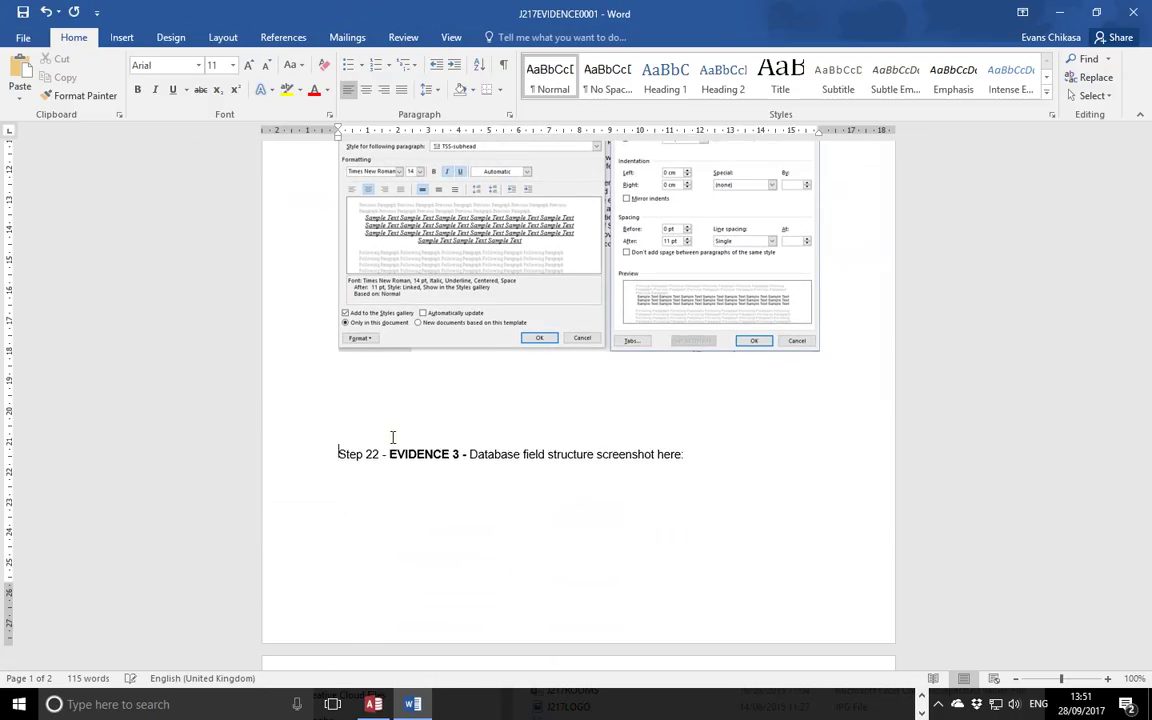
key(Return)
key(Return)
key(Return)
key(Return)
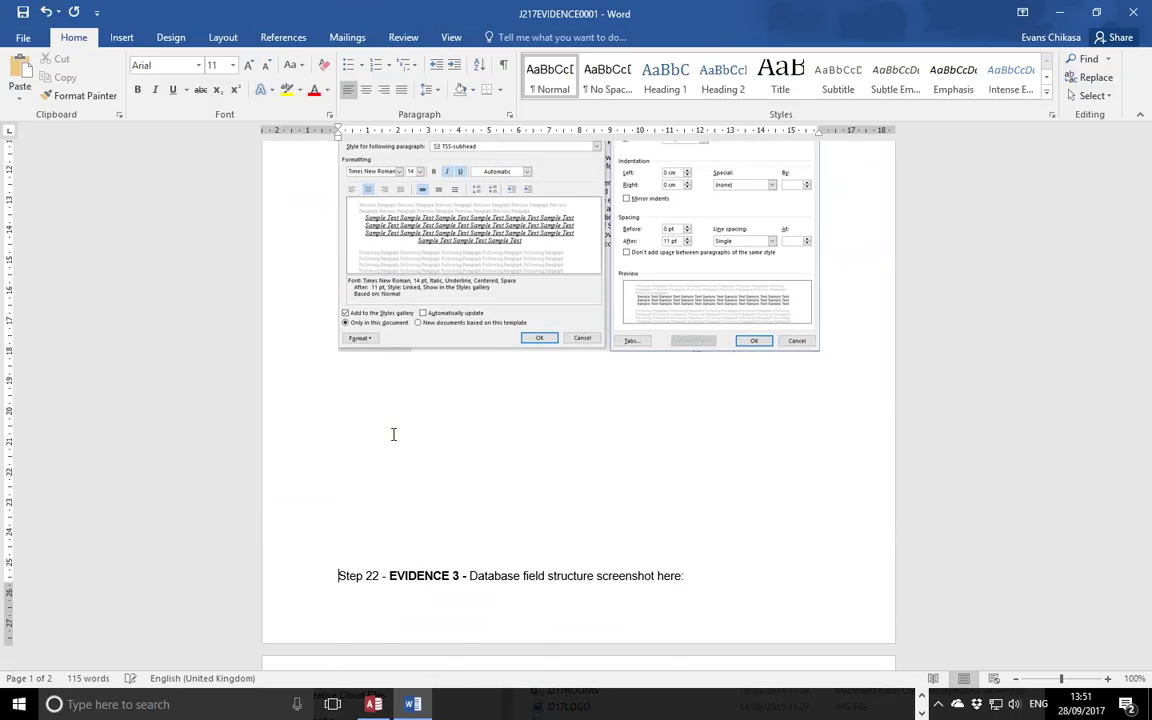
scroll(411, 419, down, 5)
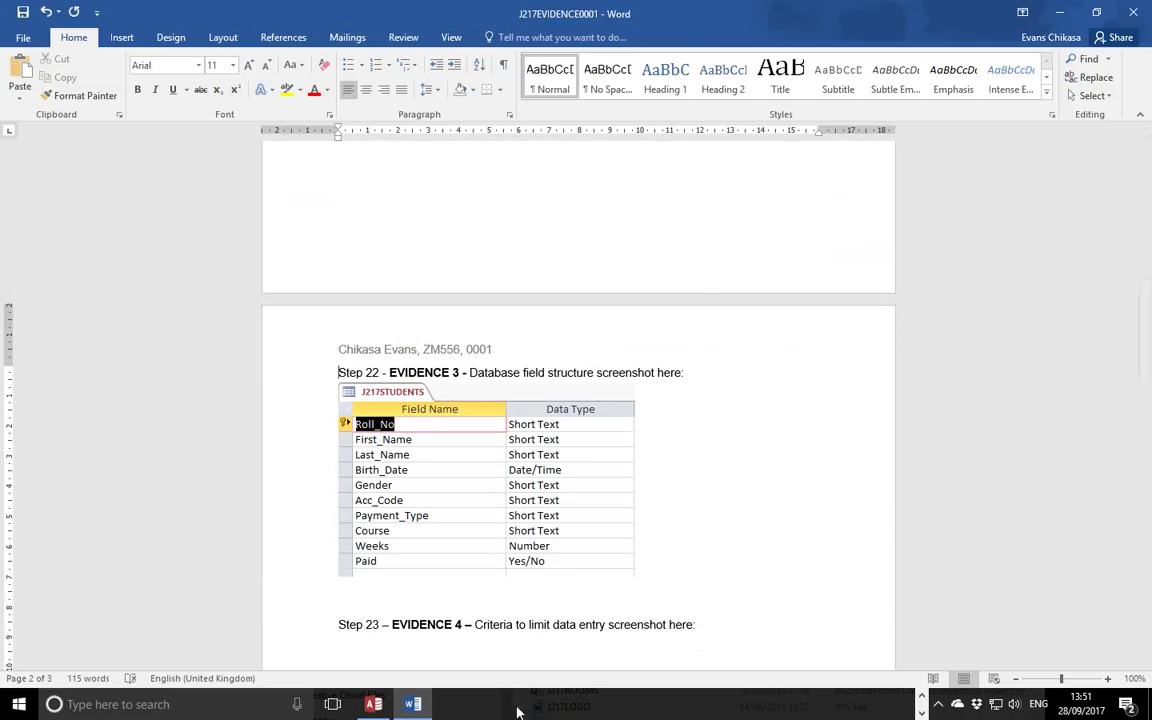
click(375, 704)
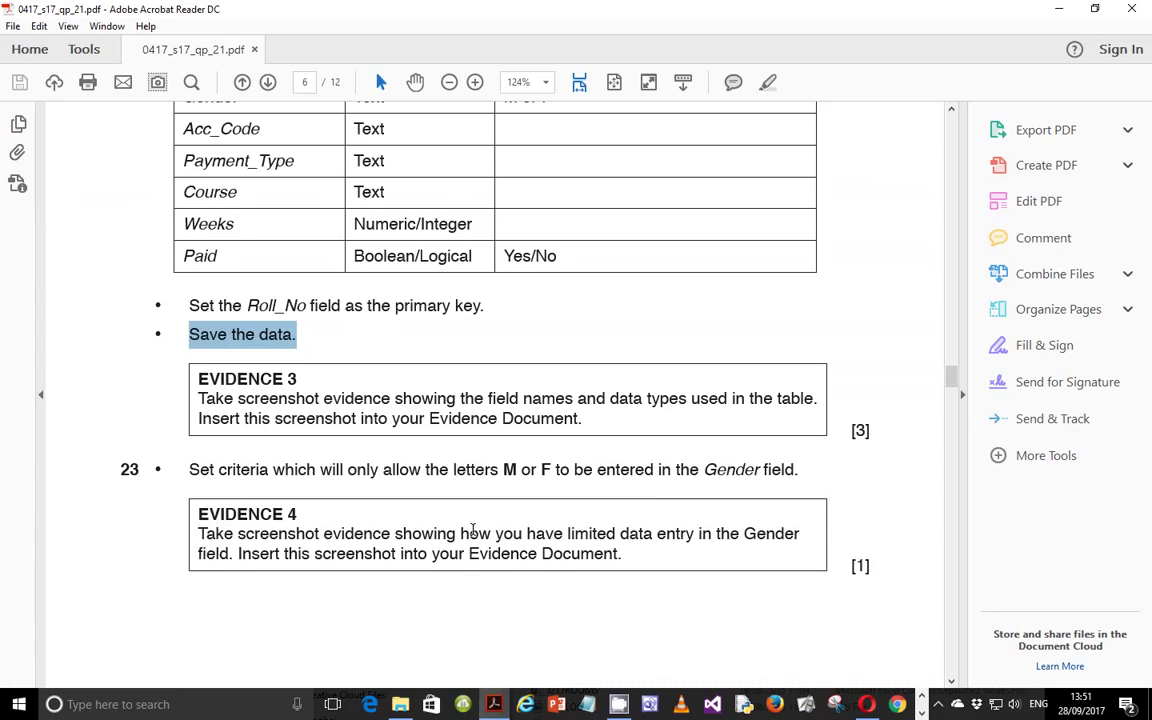
Review question 22's Display as formats: dd/mm/yyyy for Birth_Date, M or F for Gender, Yes/No for Paid
scroll(390, 489, down, 2)
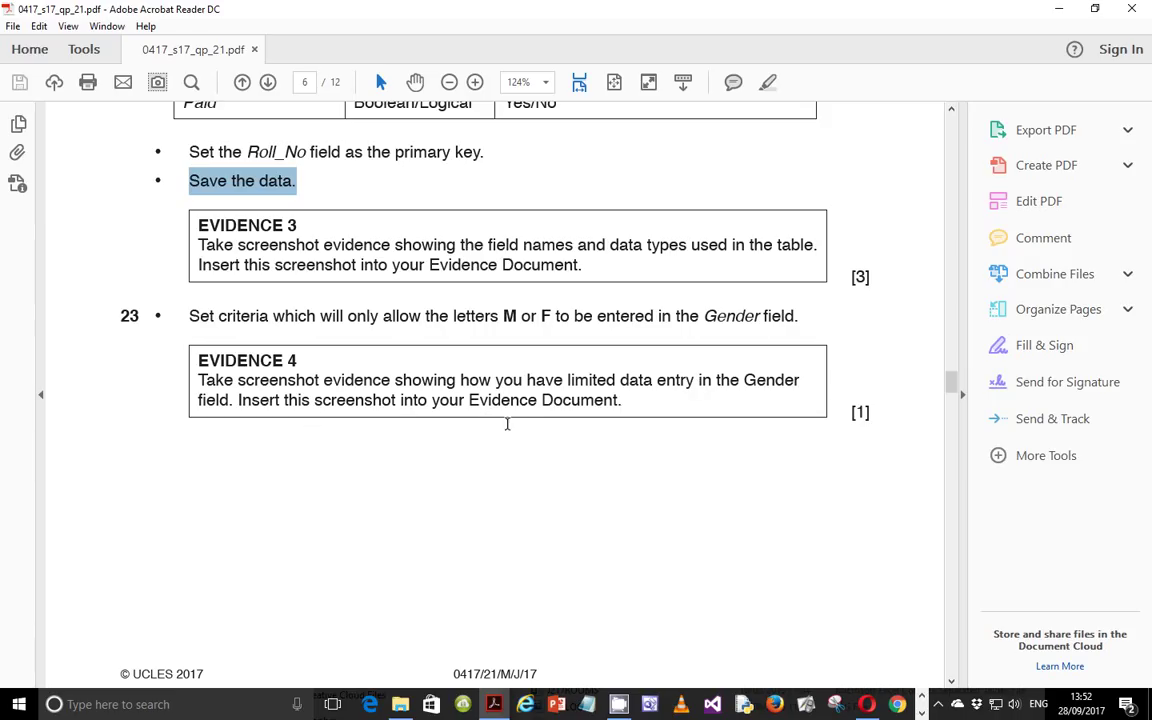
scroll(579, 392, up, 3)
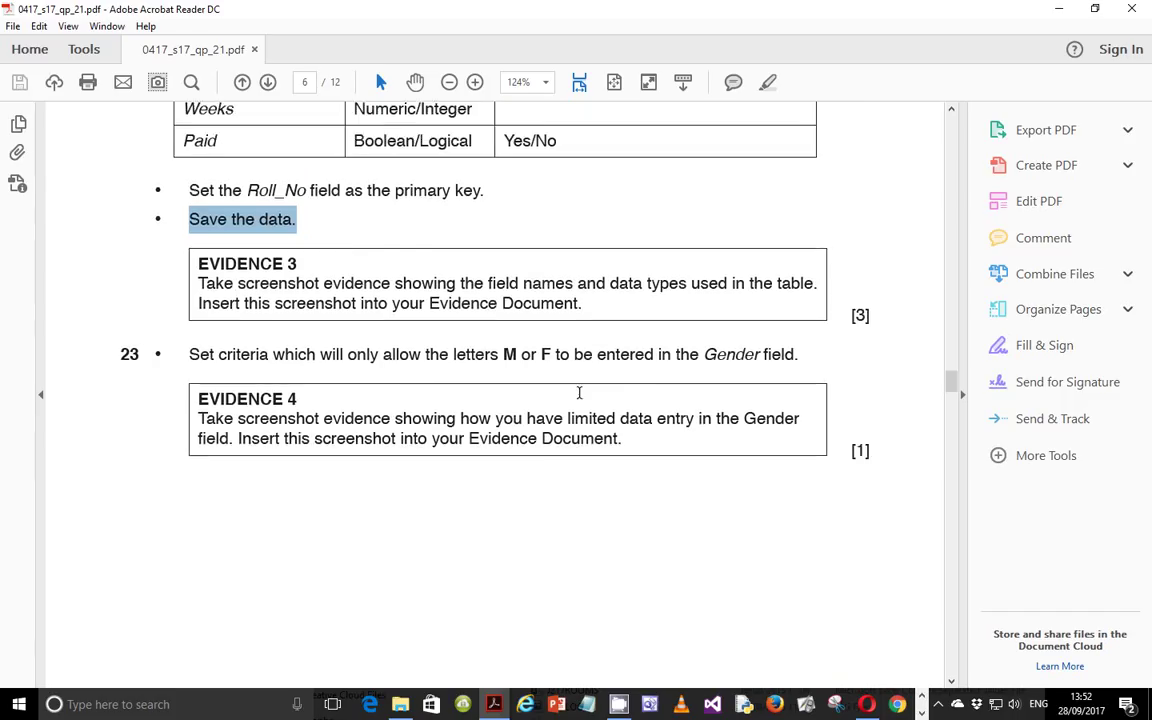
scroll(579, 392, up, 3)
scroll(579, 392, up, 2)
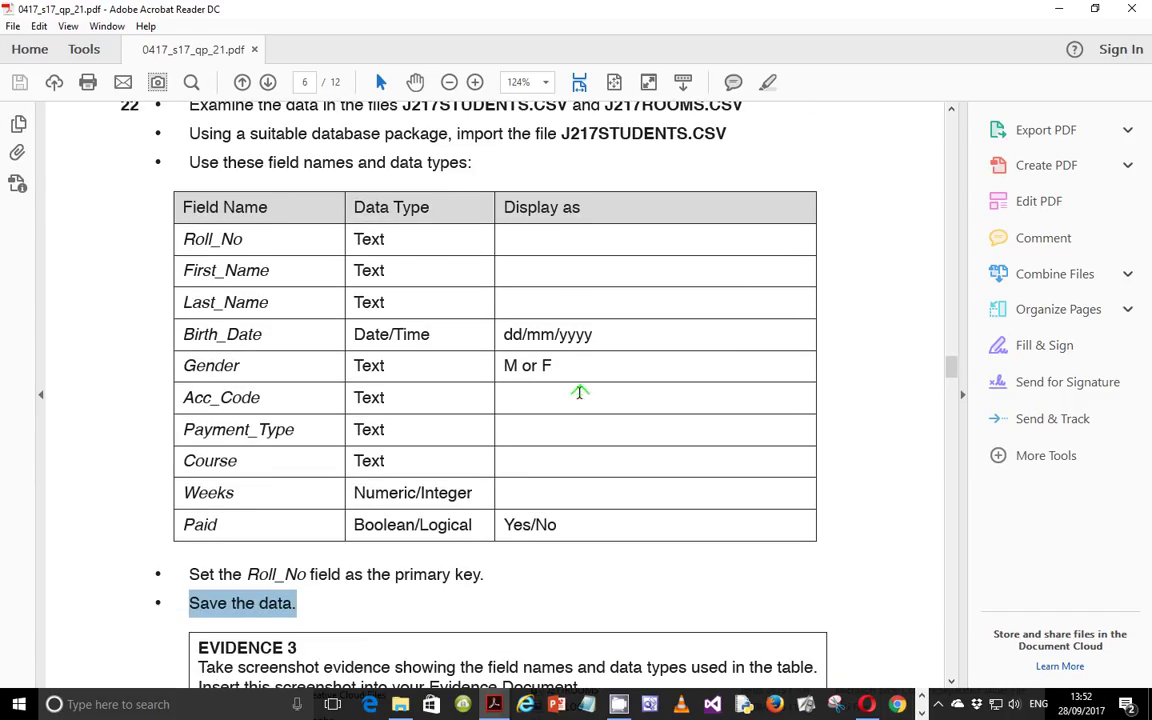
drag(503, 207, 579, 209)
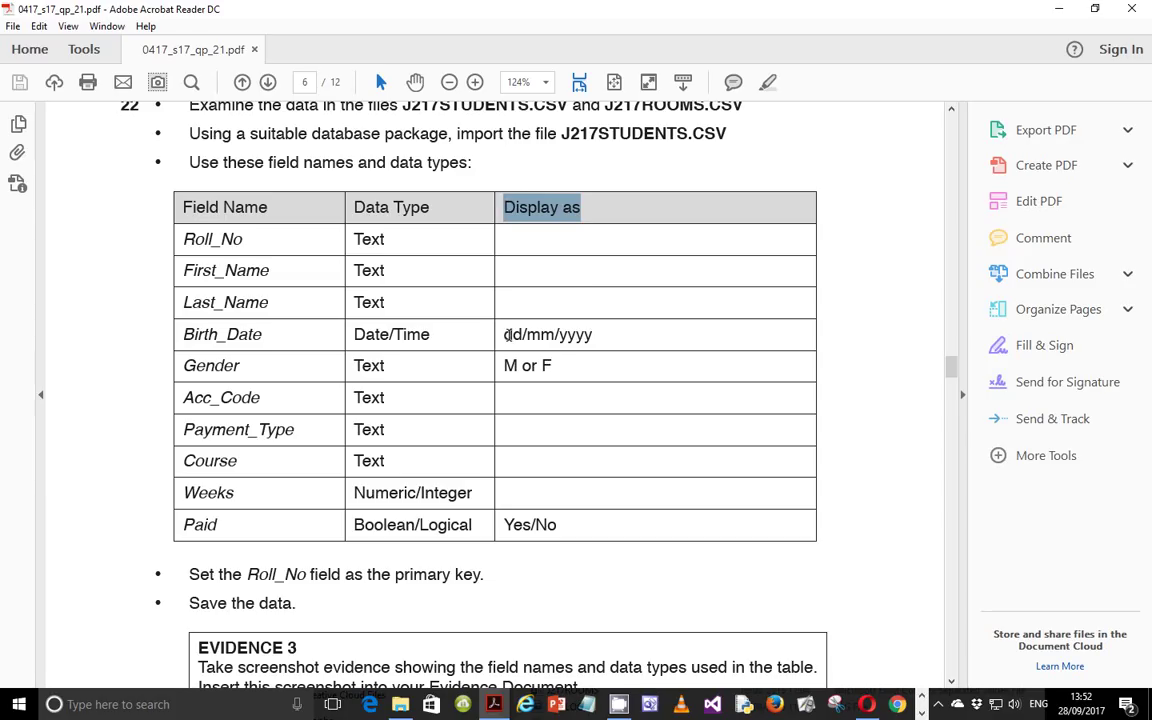
drag(505, 335, 590, 342)
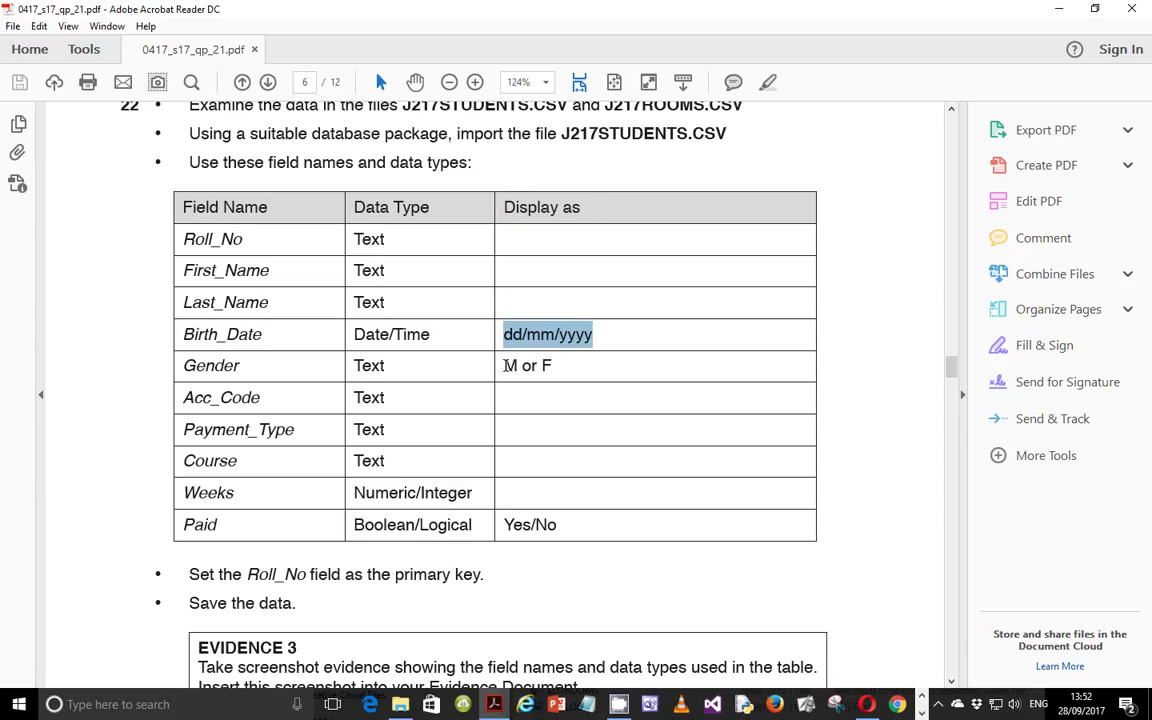
drag(505, 366, 550, 366)
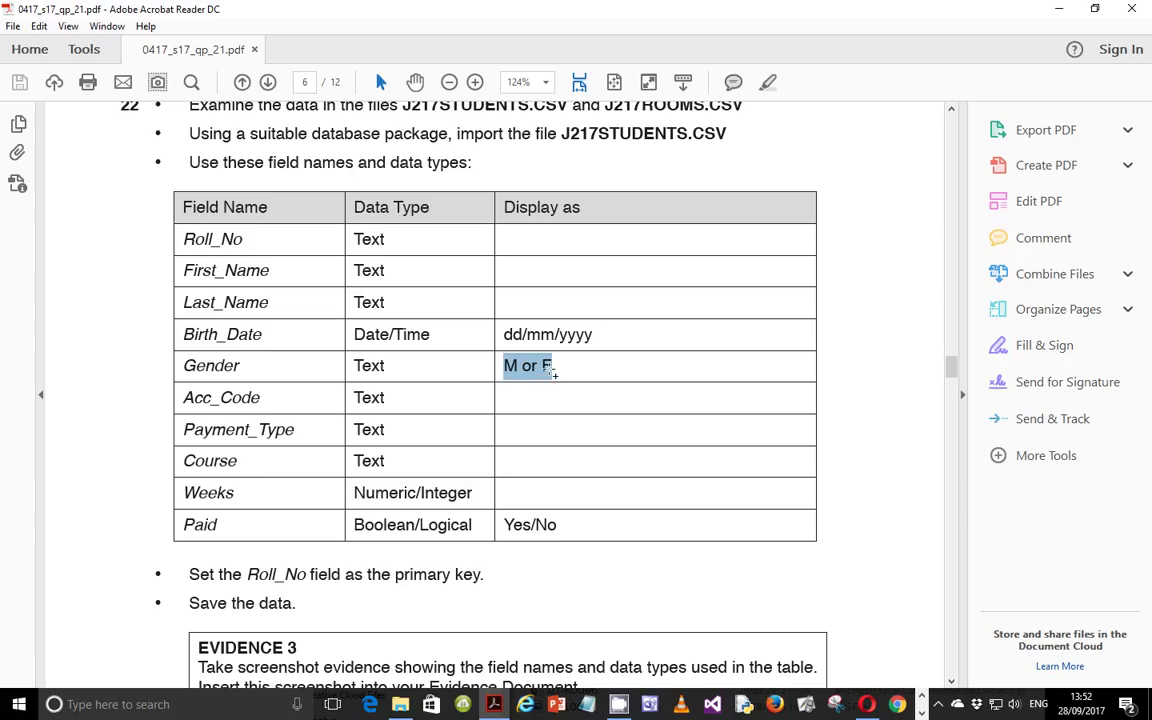
mouse_move(512, 525)
mouse_down()
mouse_move(530, 525)
mouse_move(536, 540)
mouse_up()
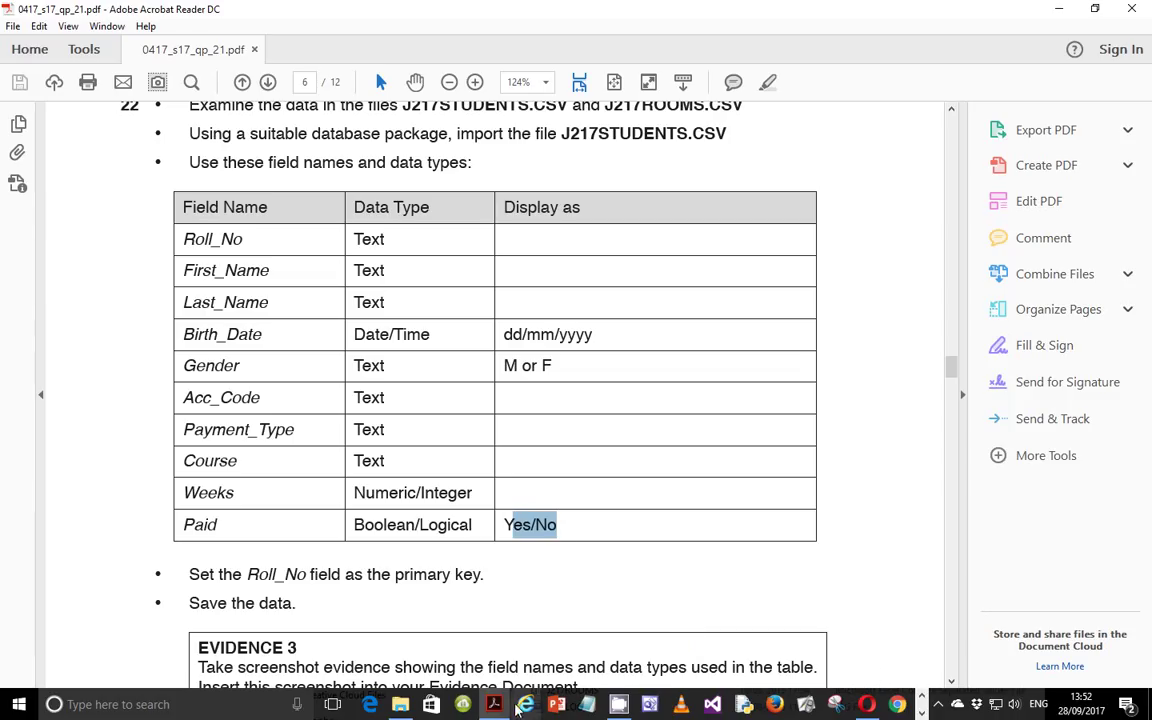
click(520, 705)
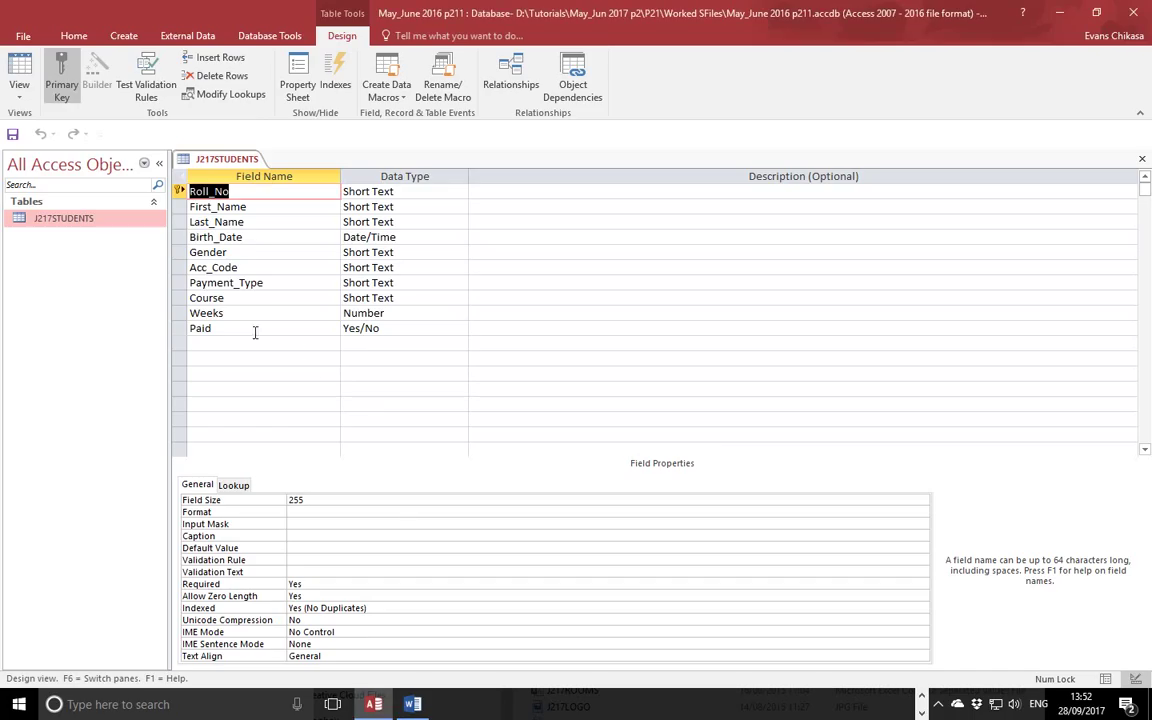
Set the Paid field's Format property to Yes/No
click(179, 328)
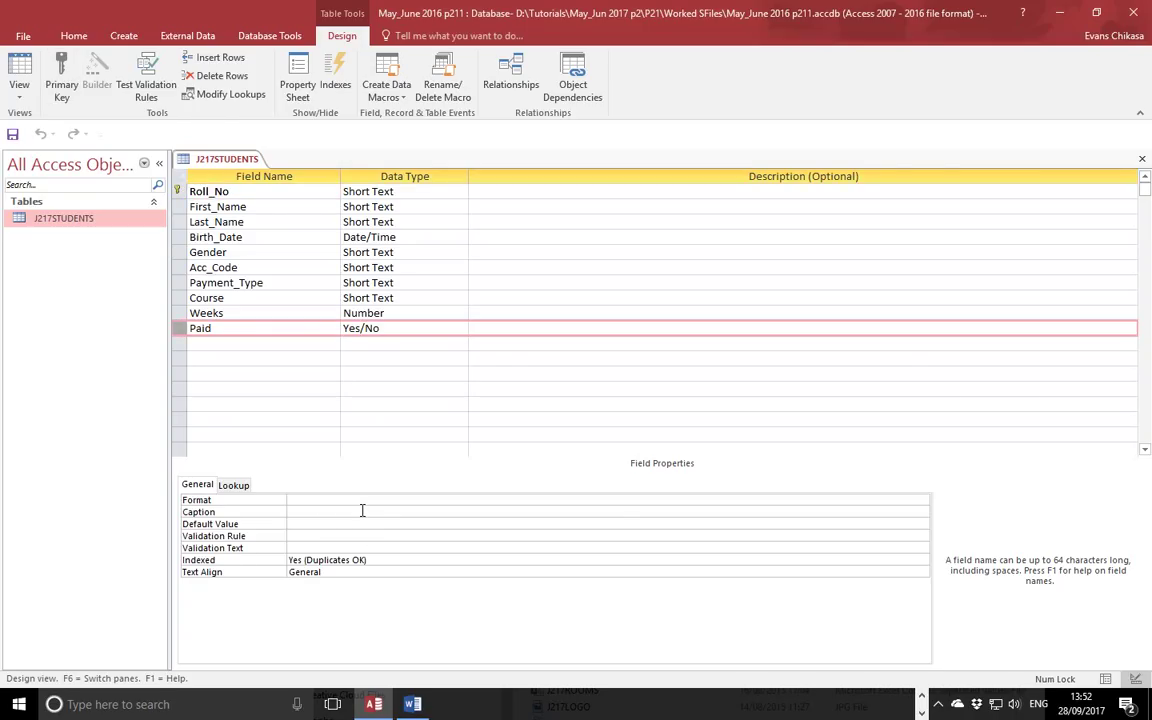
click(362, 503)
click(921, 500)
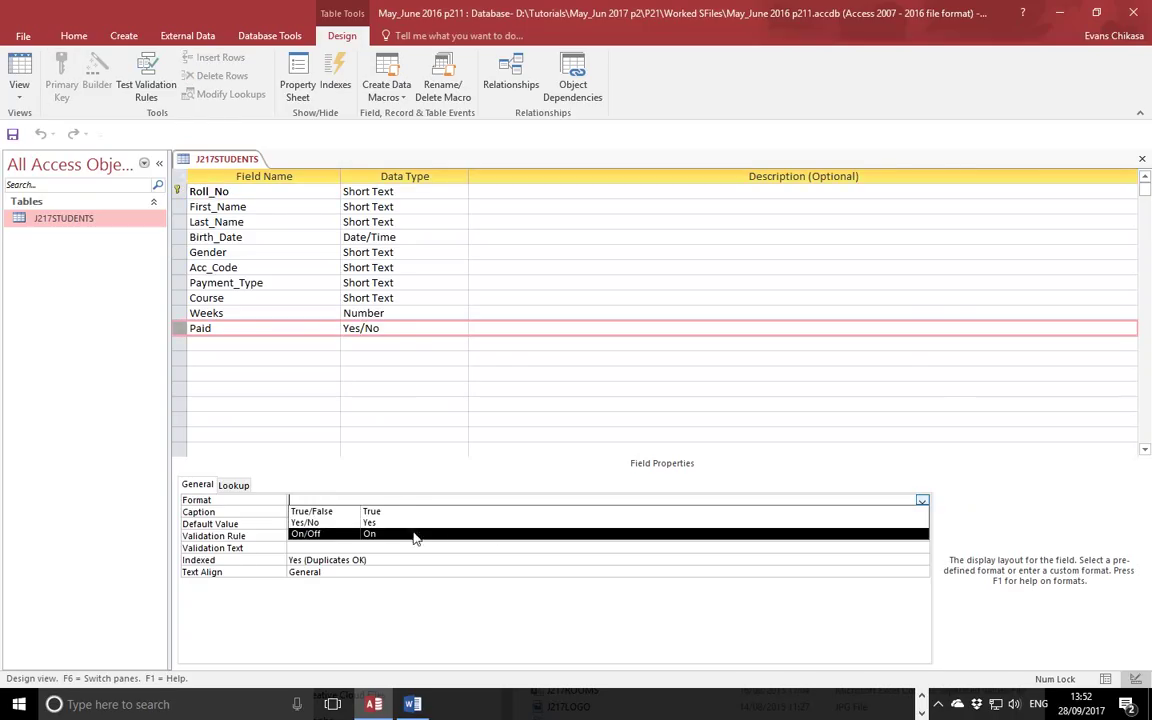
click(362, 523)
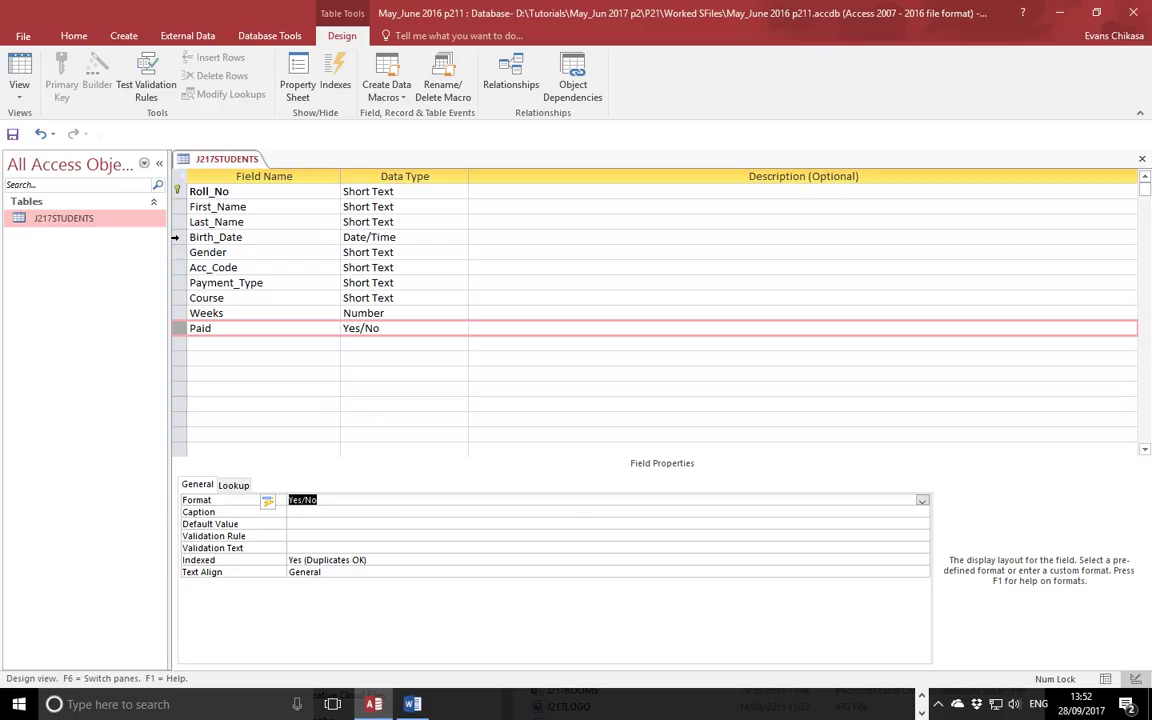
Browse Birth_Date's date formats without choosing one, then go back to the paper
click(175, 237)
click(915, 501)
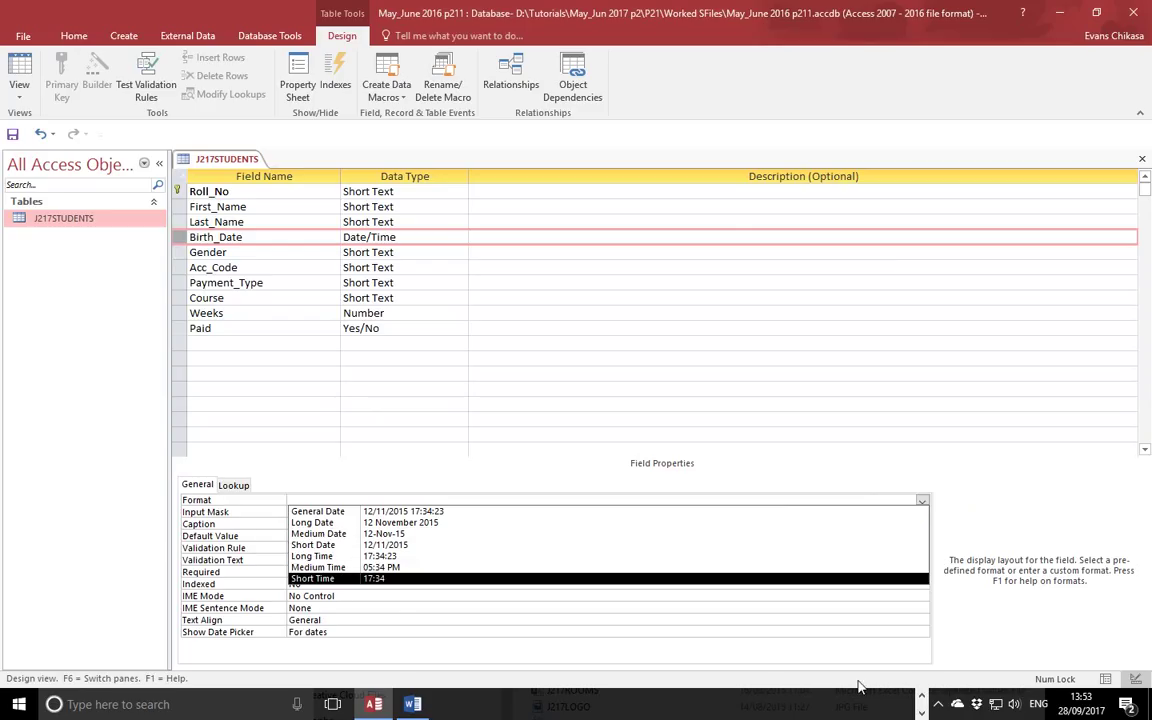
key(Escape)
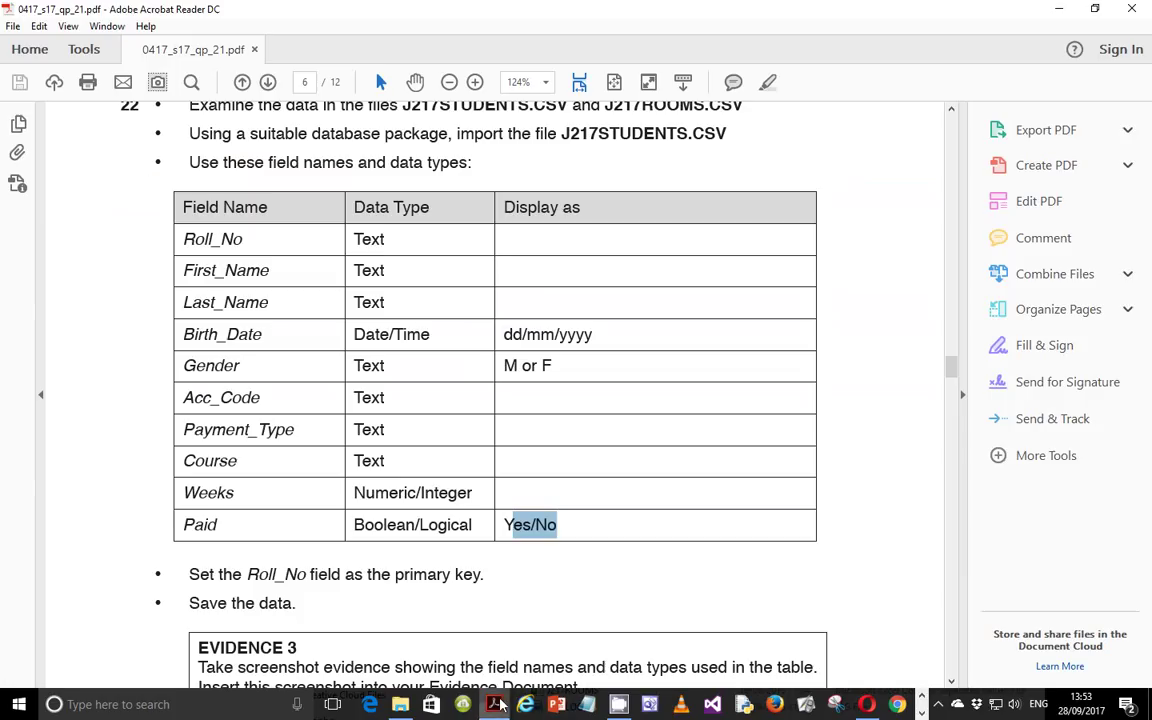
click(494, 704)
Confirm in the paper that Birth_Date must show as dd/mm/yyyy, then return to Access
drag(512, 345, 557, 338)
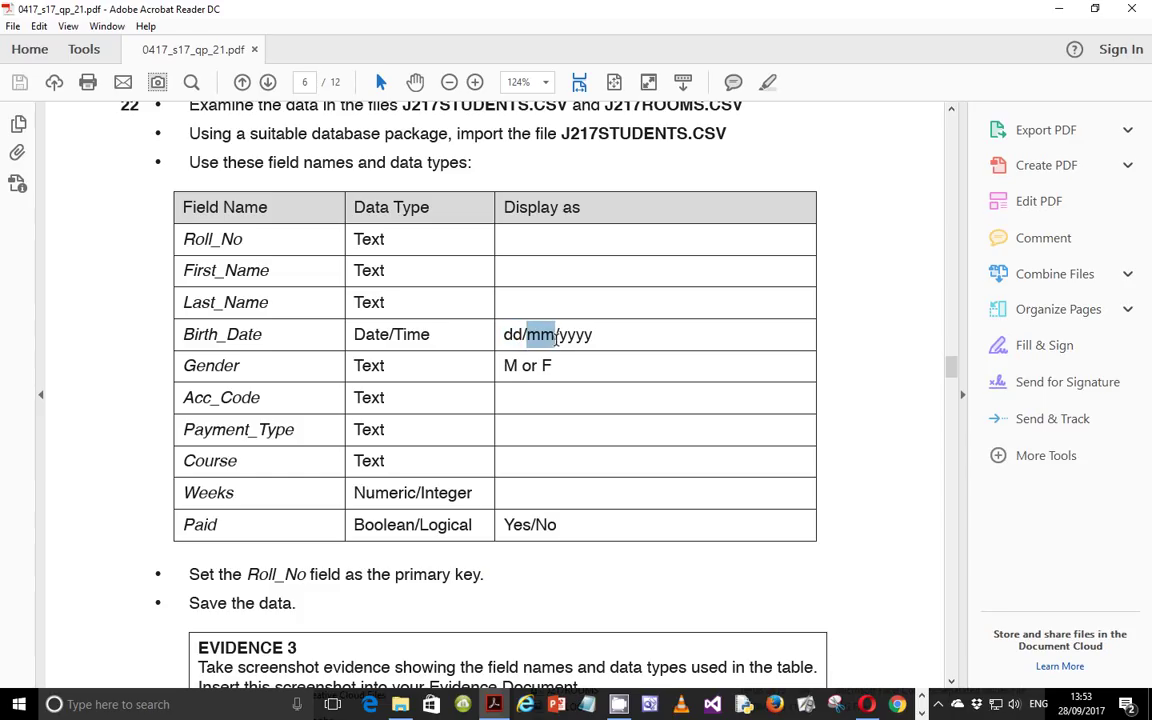
drag(558, 338, 594, 338)
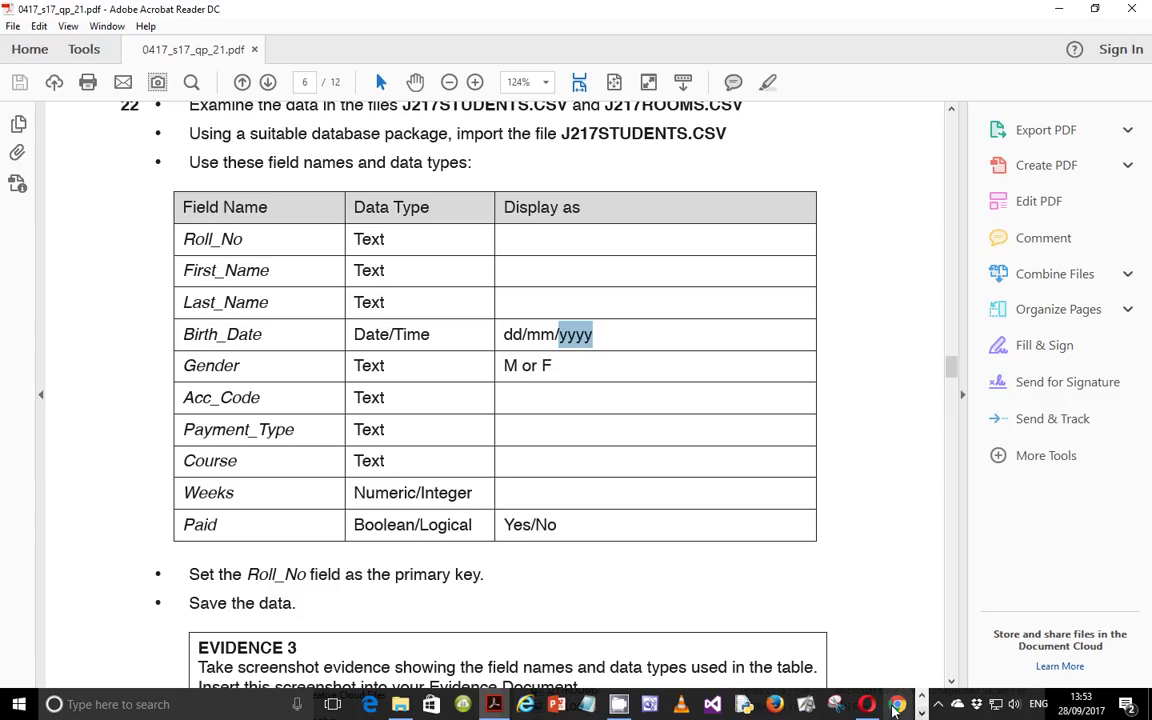
mouse_move(897, 704)
click(921, 712)
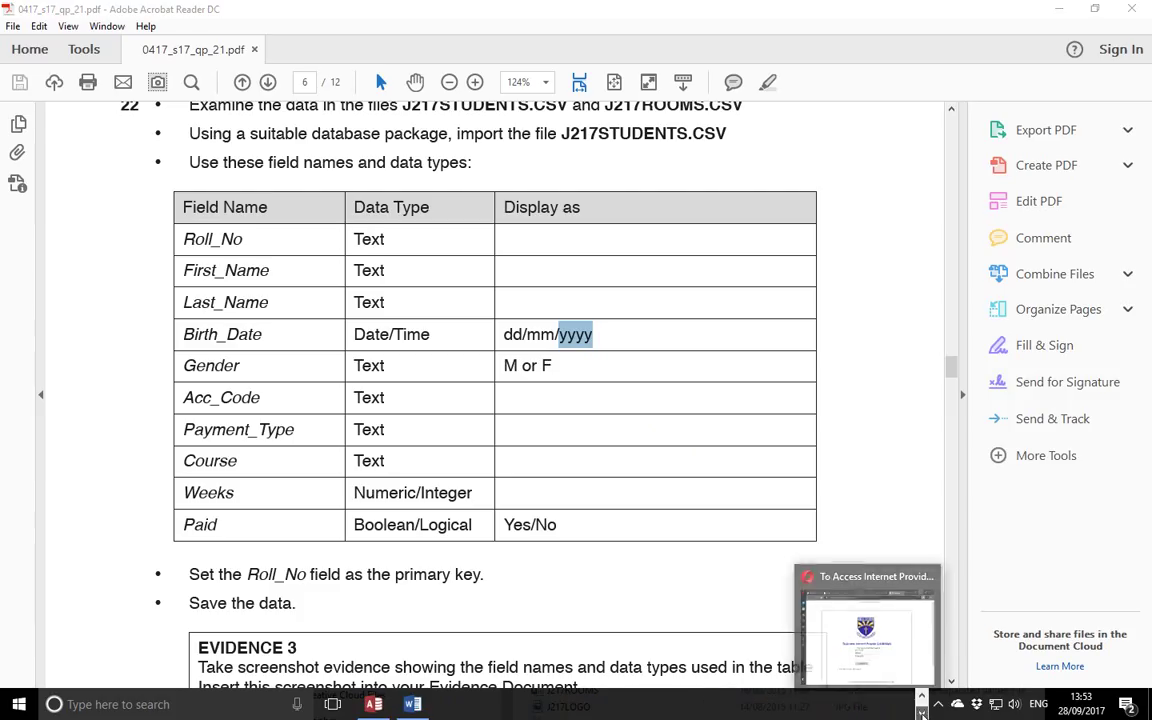
click(373, 704)
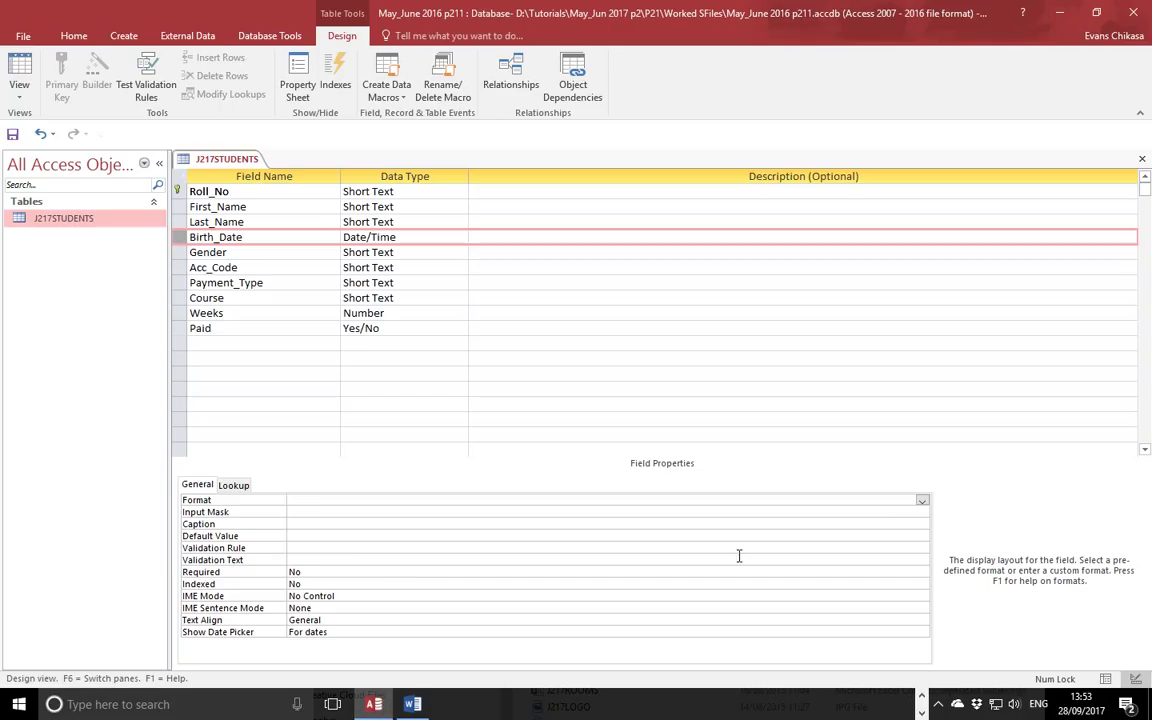
Give Birth_Date the Short Date format, then select the Gender field
click(922, 500)
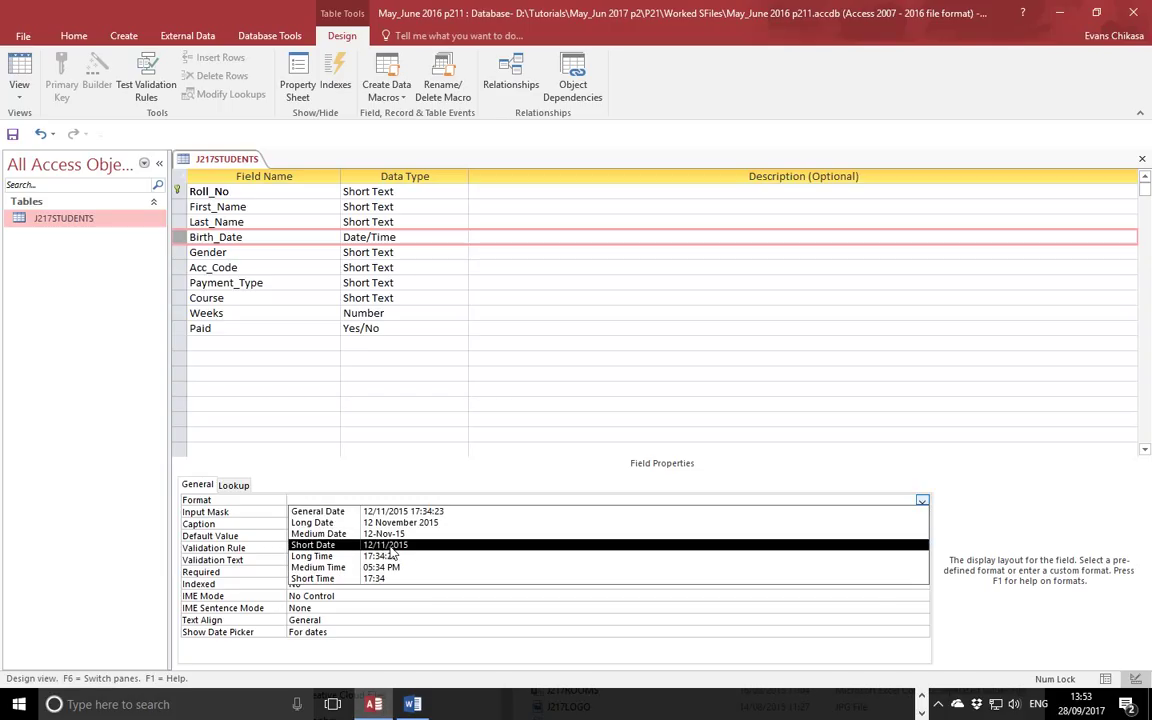
click(392, 548)
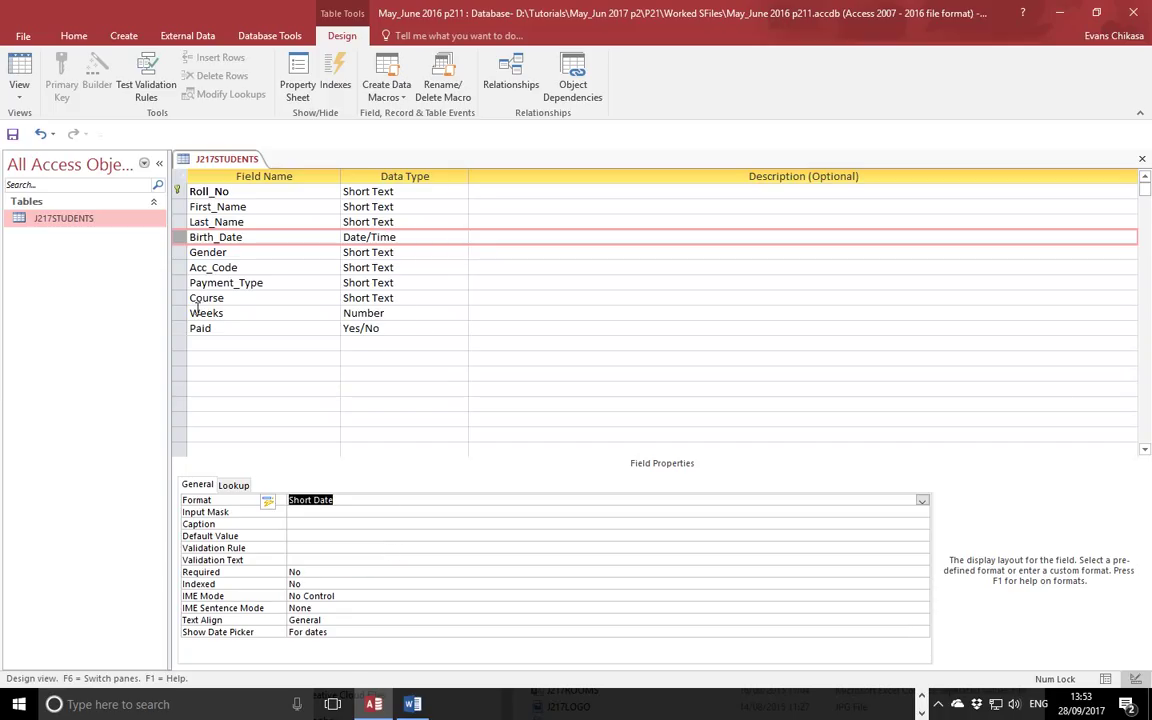
click(205, 252)
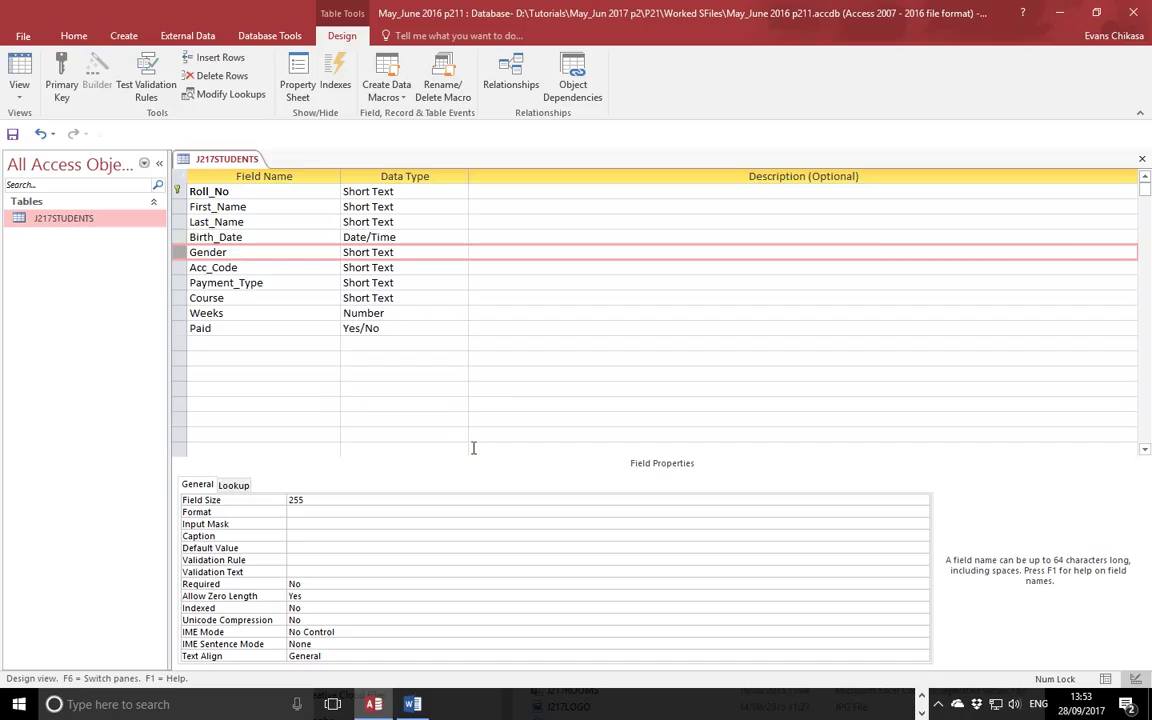
Check Gender's 255 field size and enter the validation rule "M" Or "F"
click(305, 560)
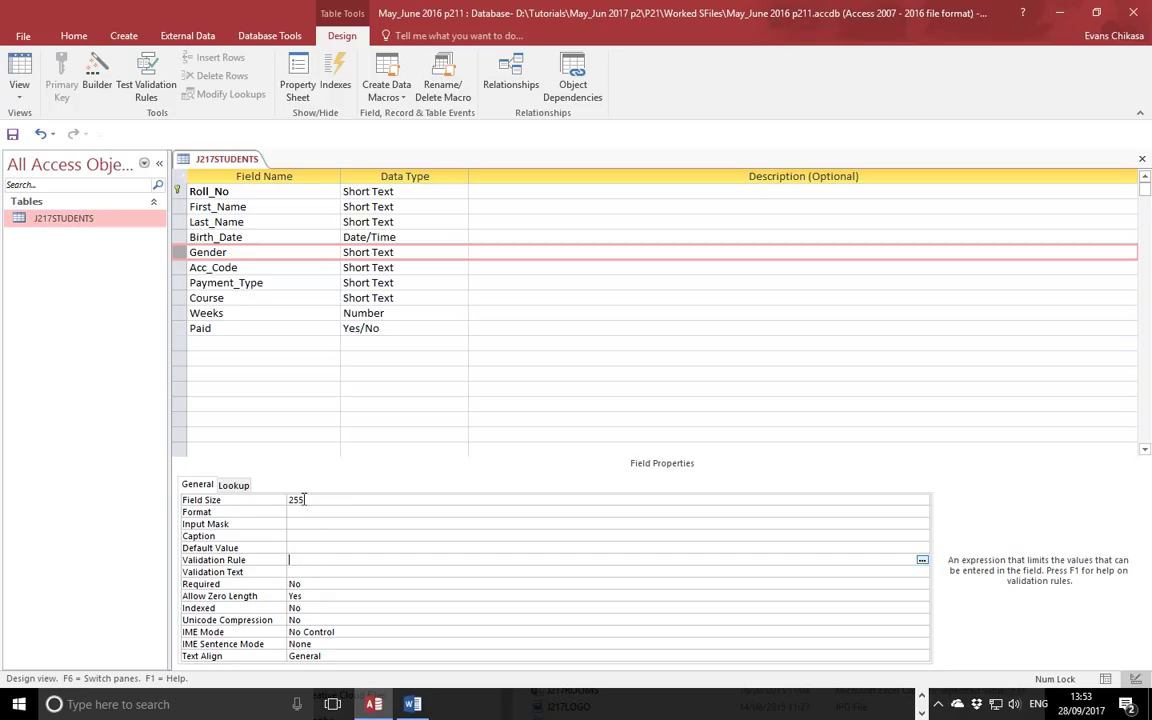
click(336, 503)
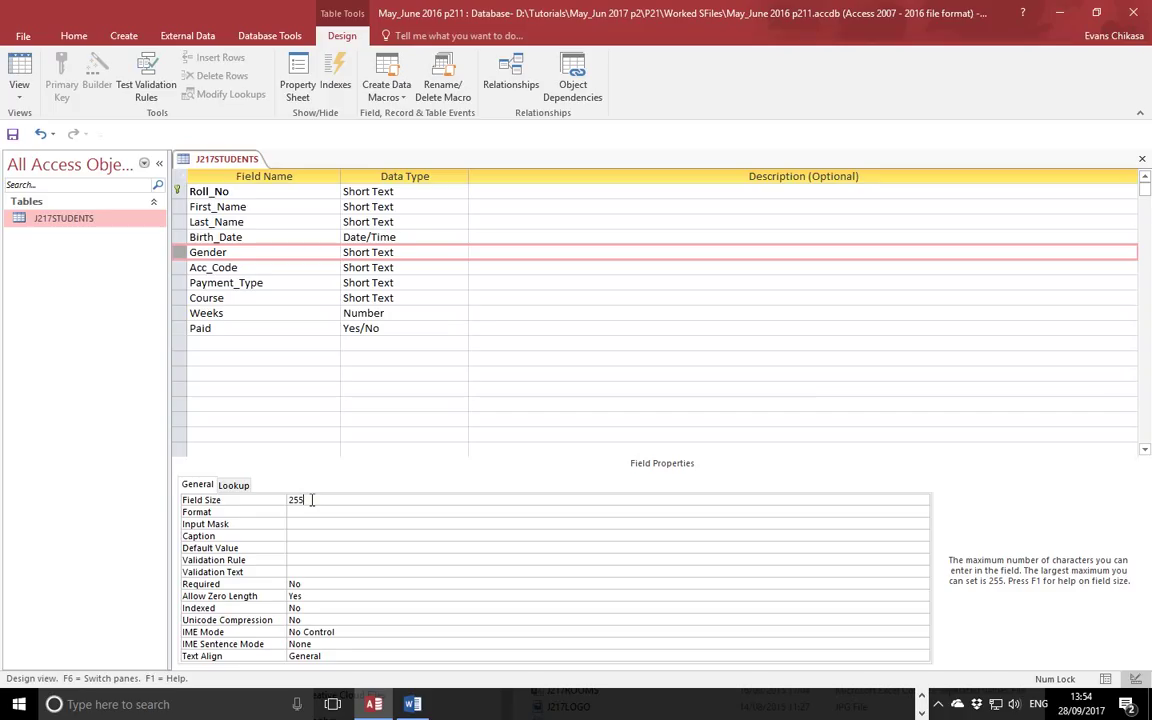
double_click(311, 500)
click(300, 561)
text("M)
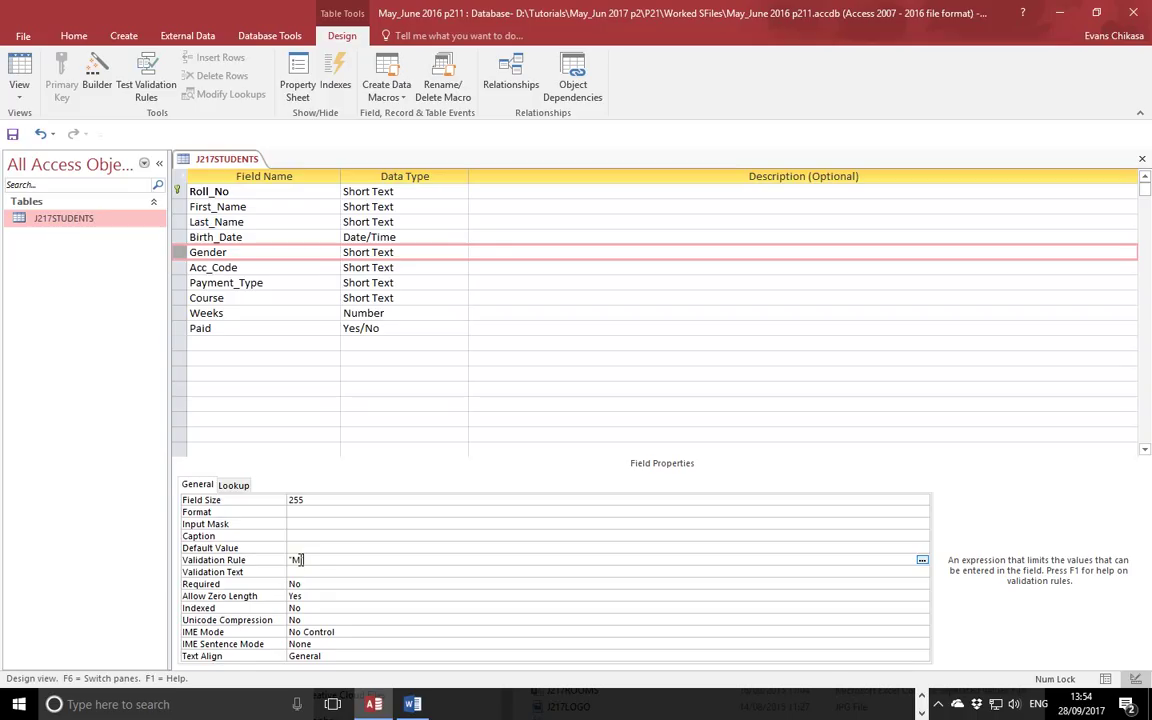
text(or "F")
drag(340, 560, 289, 560)
click(330, 573)
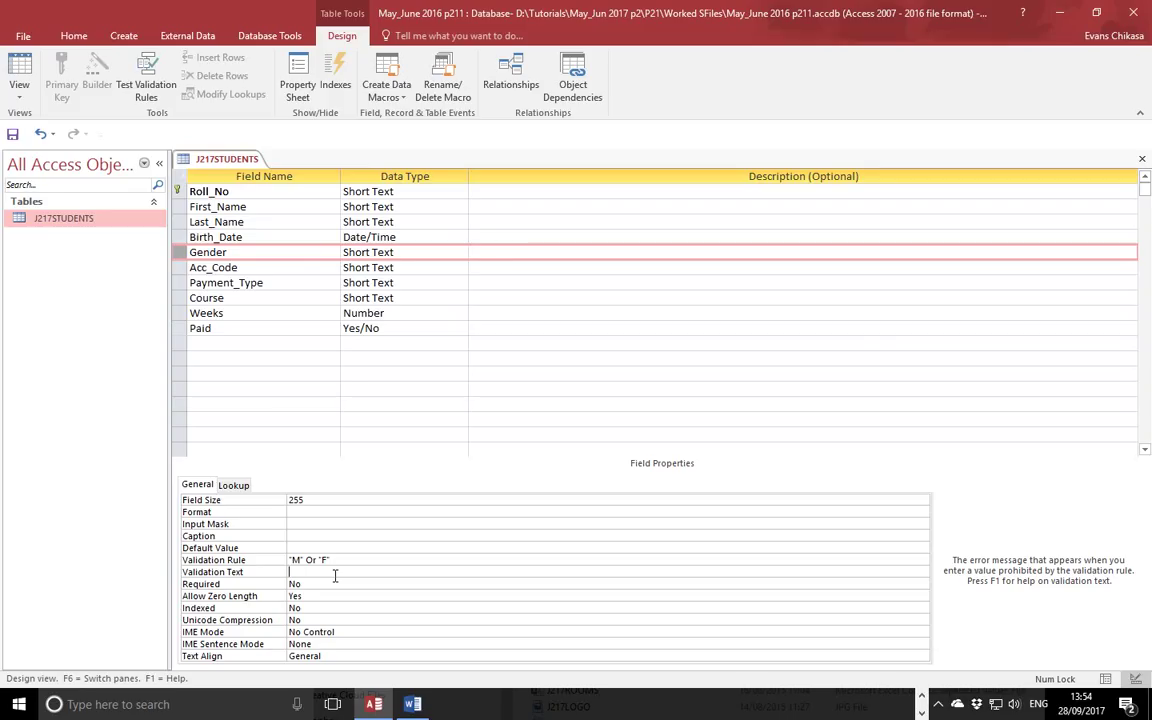
Type a Gender validation message asking for only M or F, then delete it
text(Please )
text(enter only )
text(M or F )
text(for male or f)
text(emale respectively)
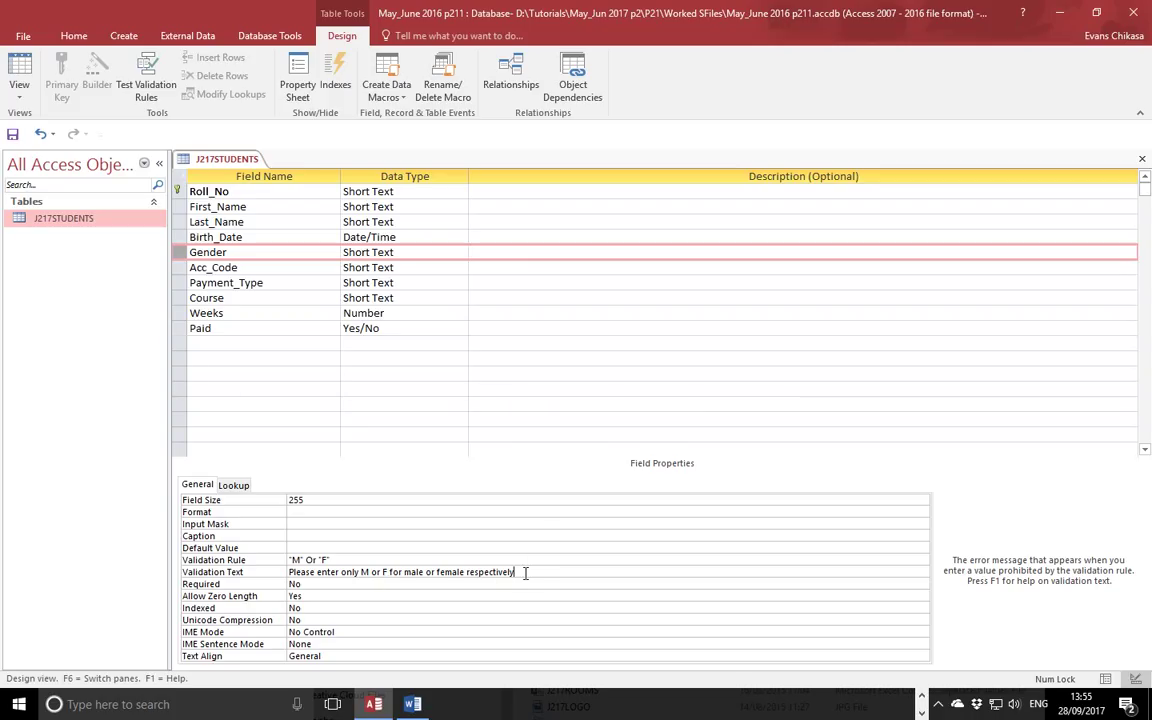
drag(522, 572, 296, 566)
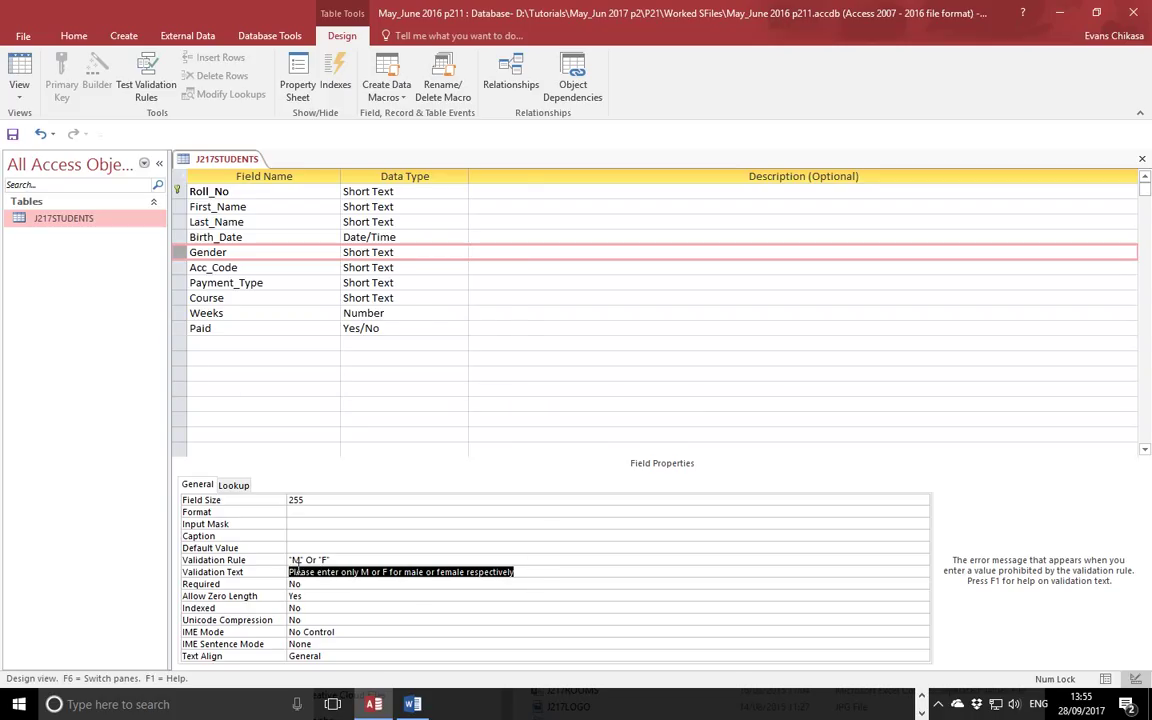
key(Delete)
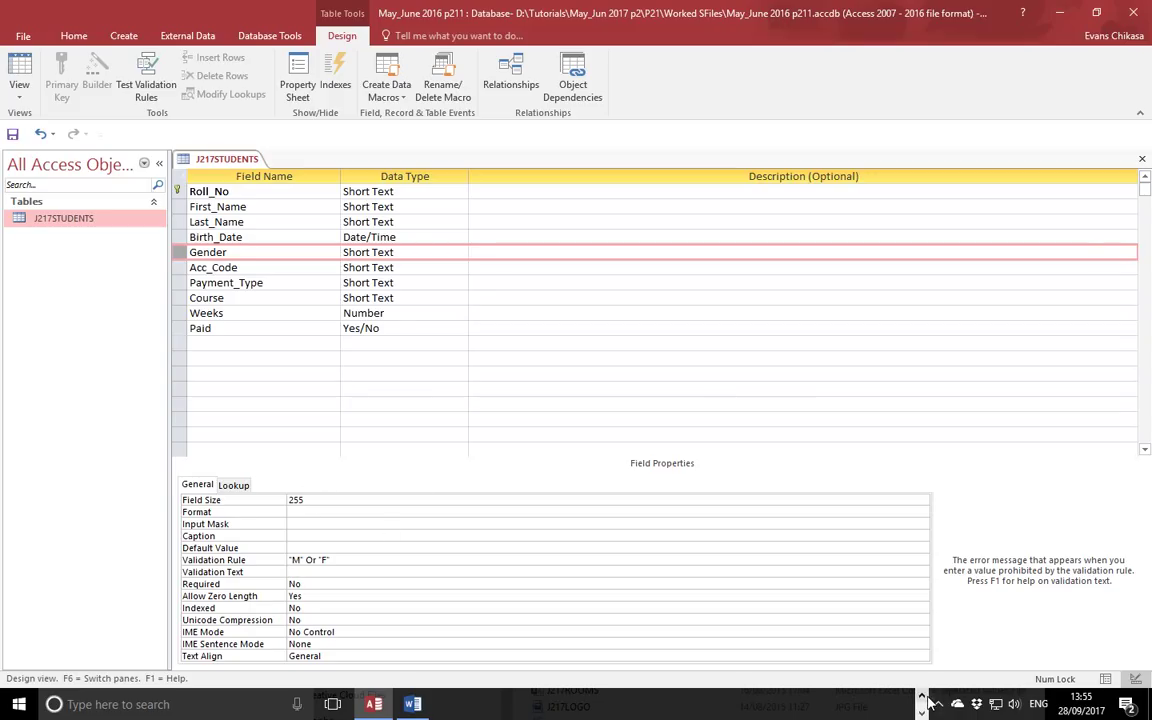
Scroll the question paper to Evidence 4 and highlight its instruction text
click(498, 704)
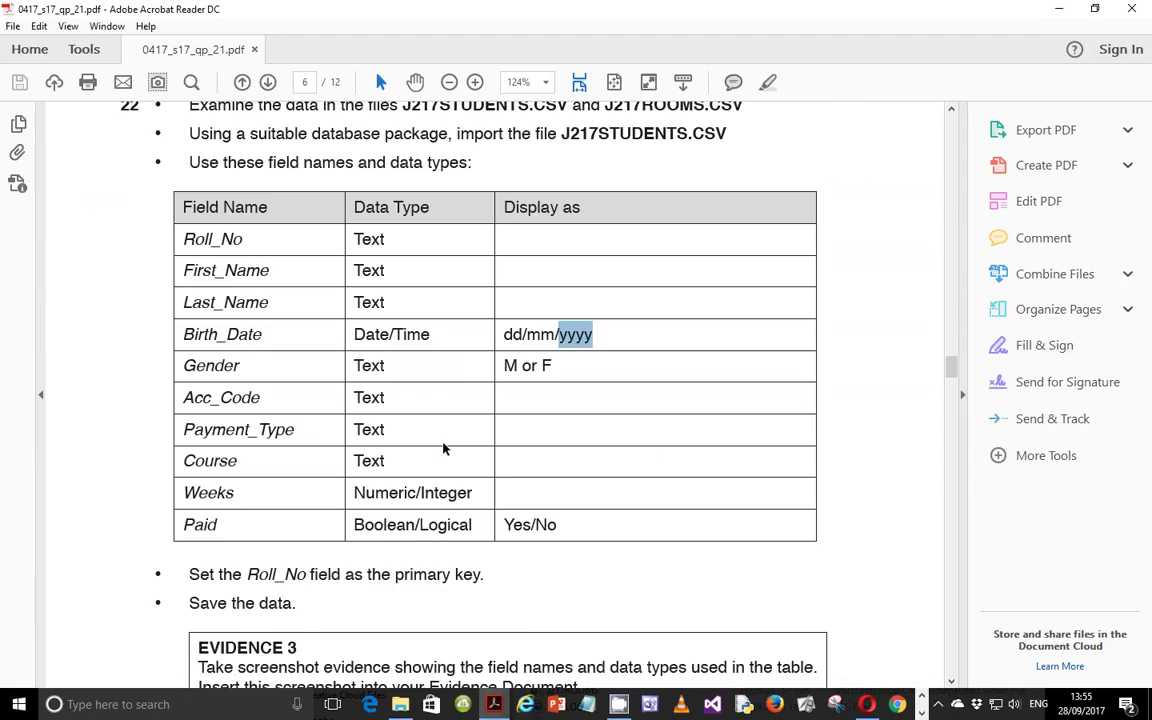
scroll(343, 515, down, 3)
scroll(343, 519, down, 2)
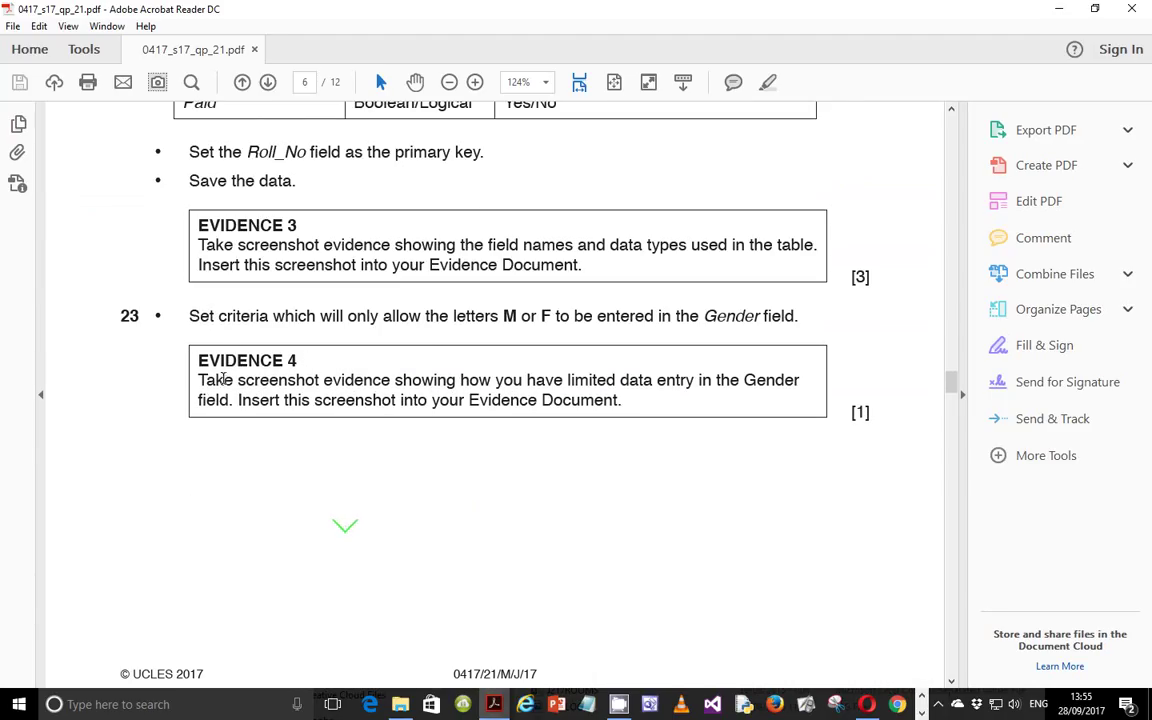
drag(203, 381, 323, 385)
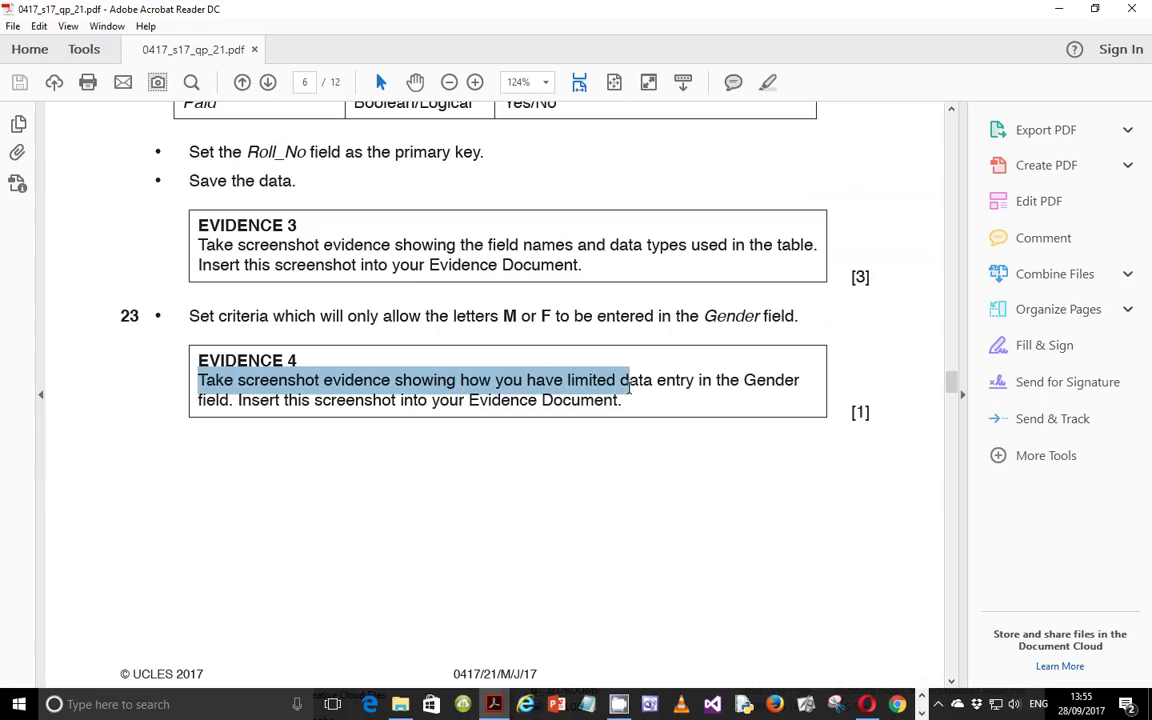
drag(323, 385, 750, 381)
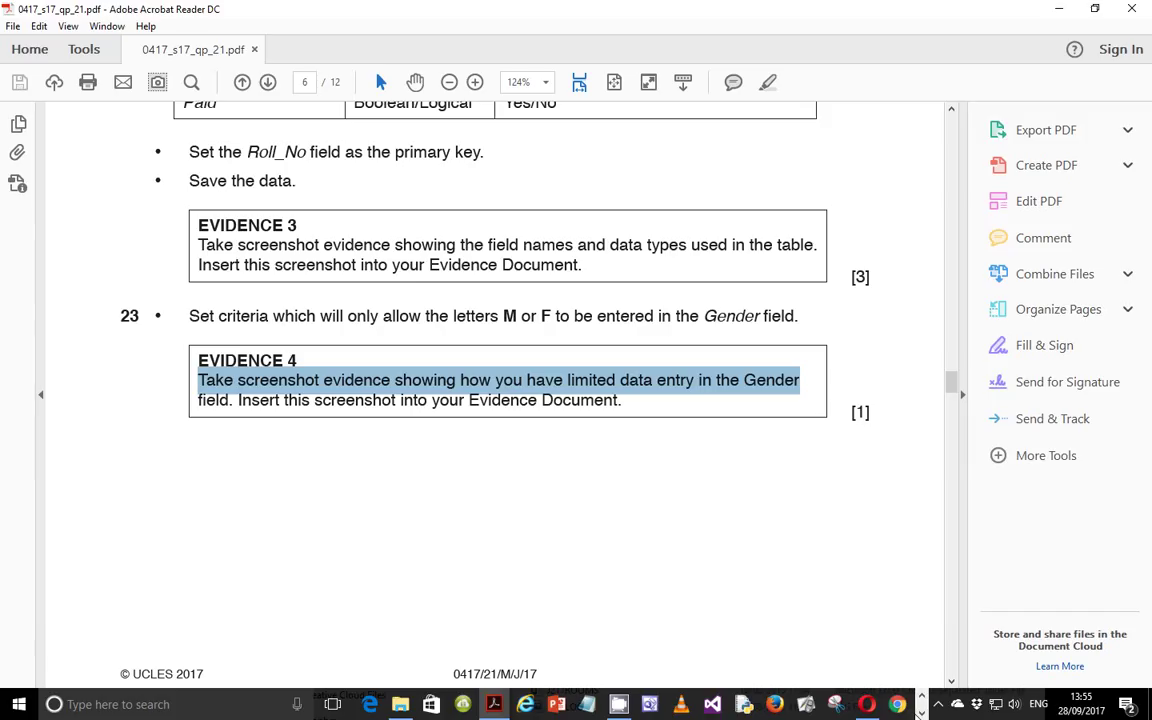
Screenshot the J217STUDENTS design showing Gender's "M" Or "F" rule and copy it
click(393, 705)
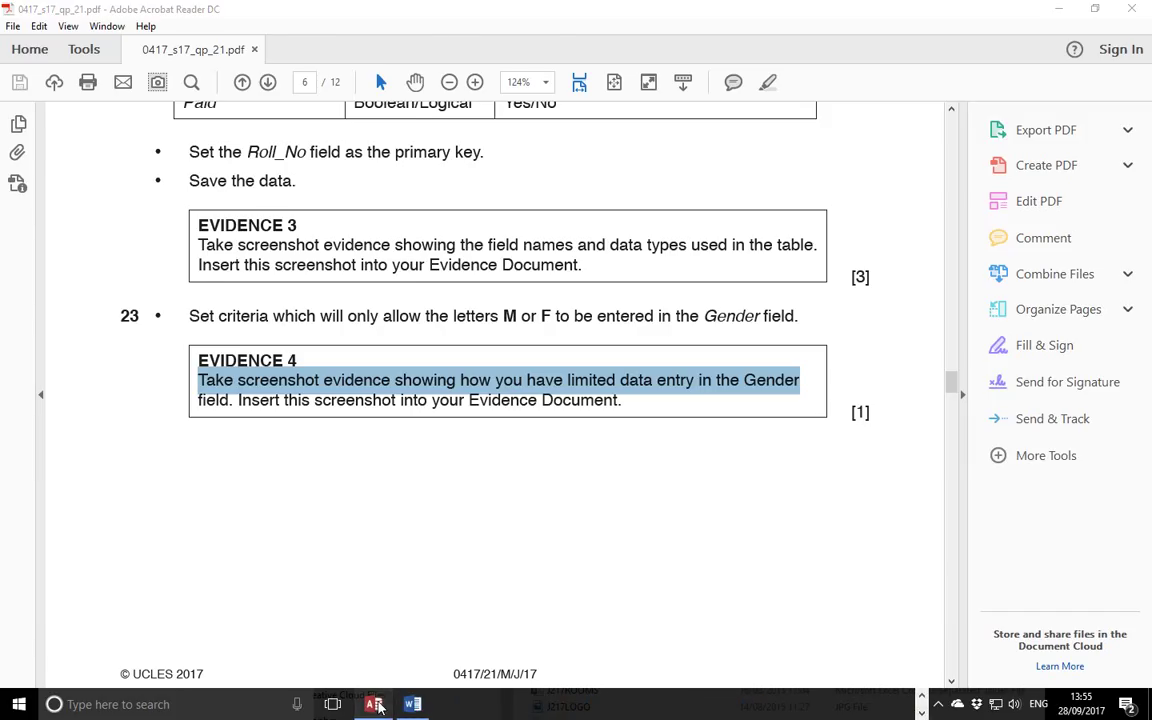
click(388, 705)
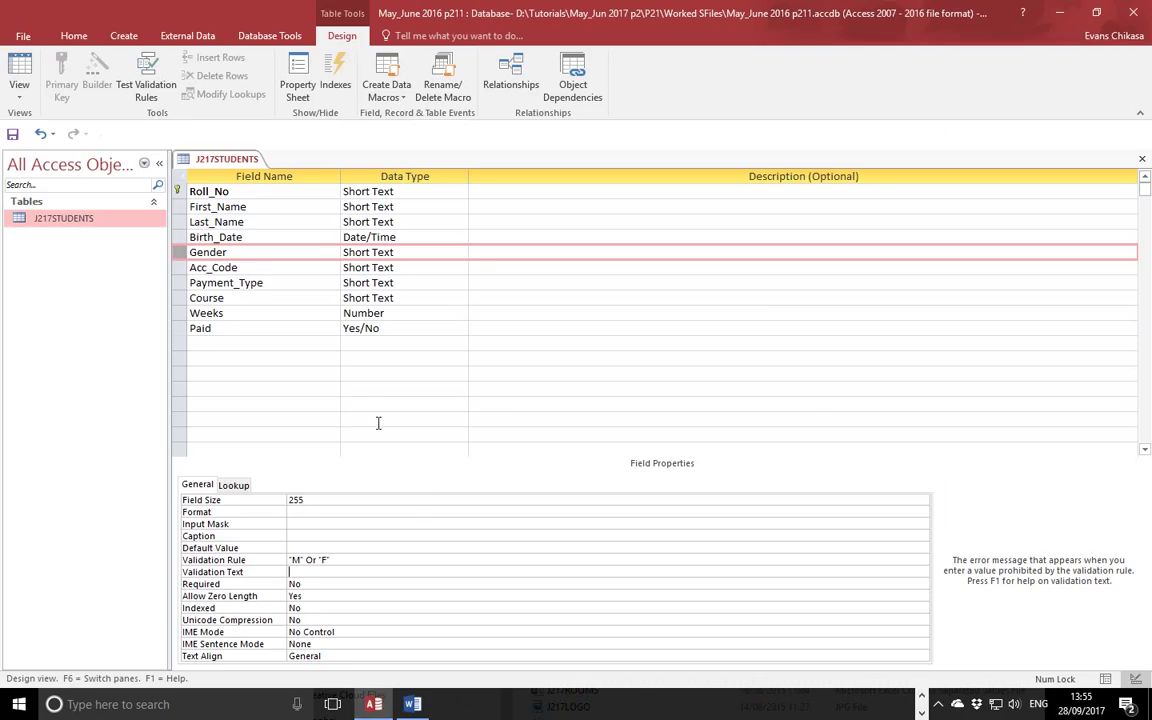
key(Print)
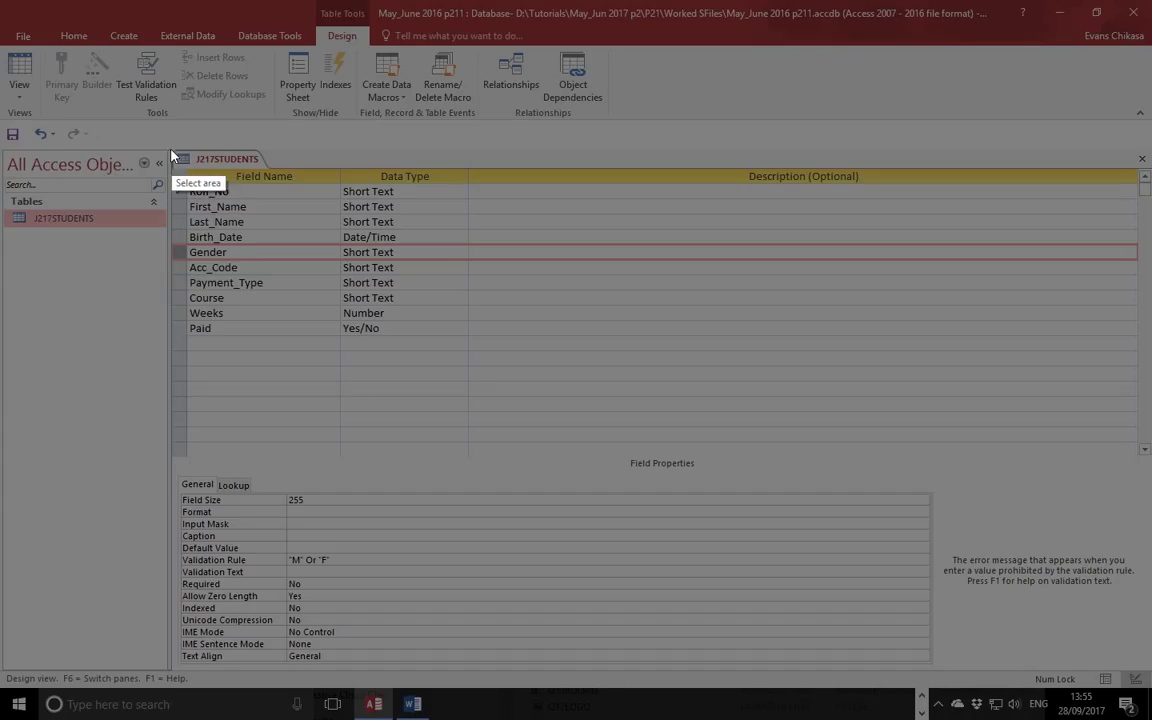
mouse_move(170, 150)
mouse_down()
mouse_move(395, 316)
mouse_move(471, 587)
mouse_move(464, 602)
mouse_up()
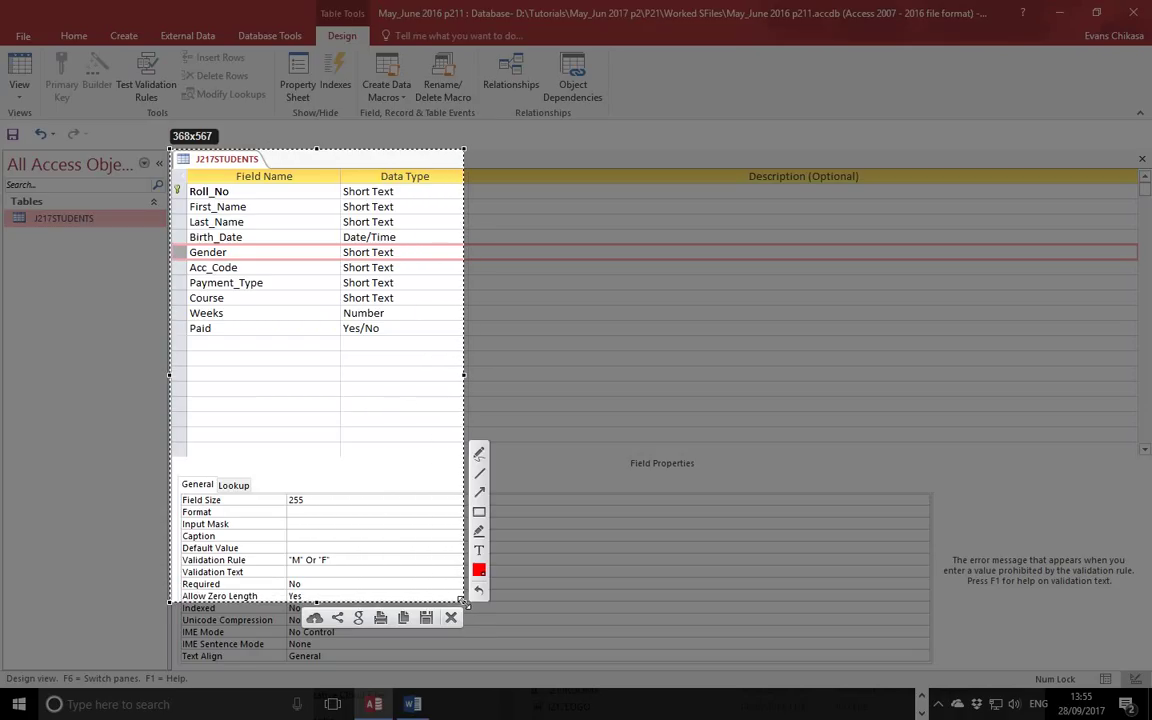
click(404, 618)
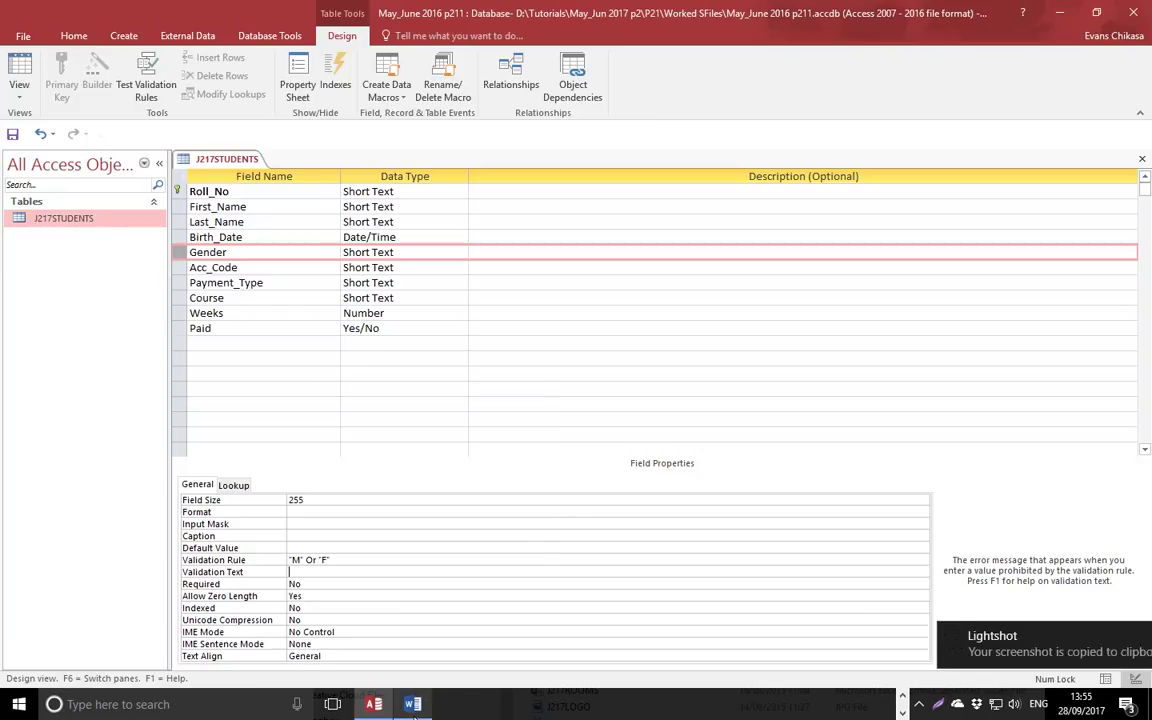
click(412, 704)
key(ctrl+v)
Paste the table design screenshot under the Step 23 Evidence 4 heading
scroll(504, 563, down, 2)
scroll(503, 555, down, 2)
scroll(503, 555, down, 2)
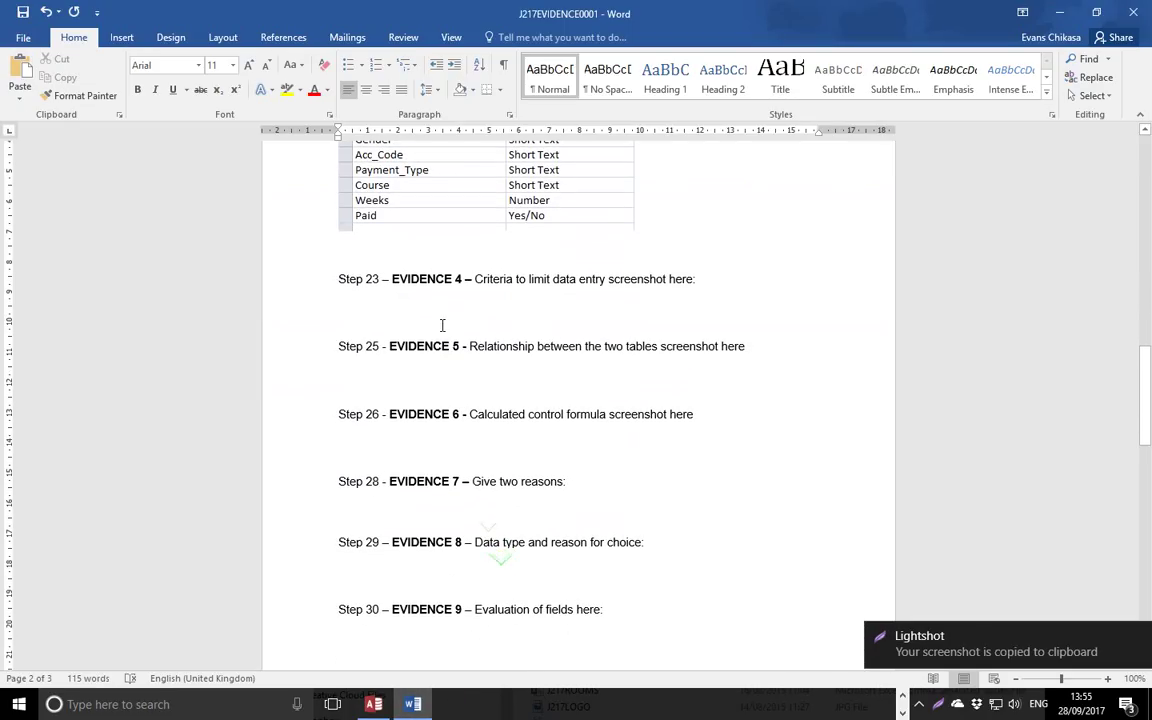
click(429, 305)
key(ctrl+v)
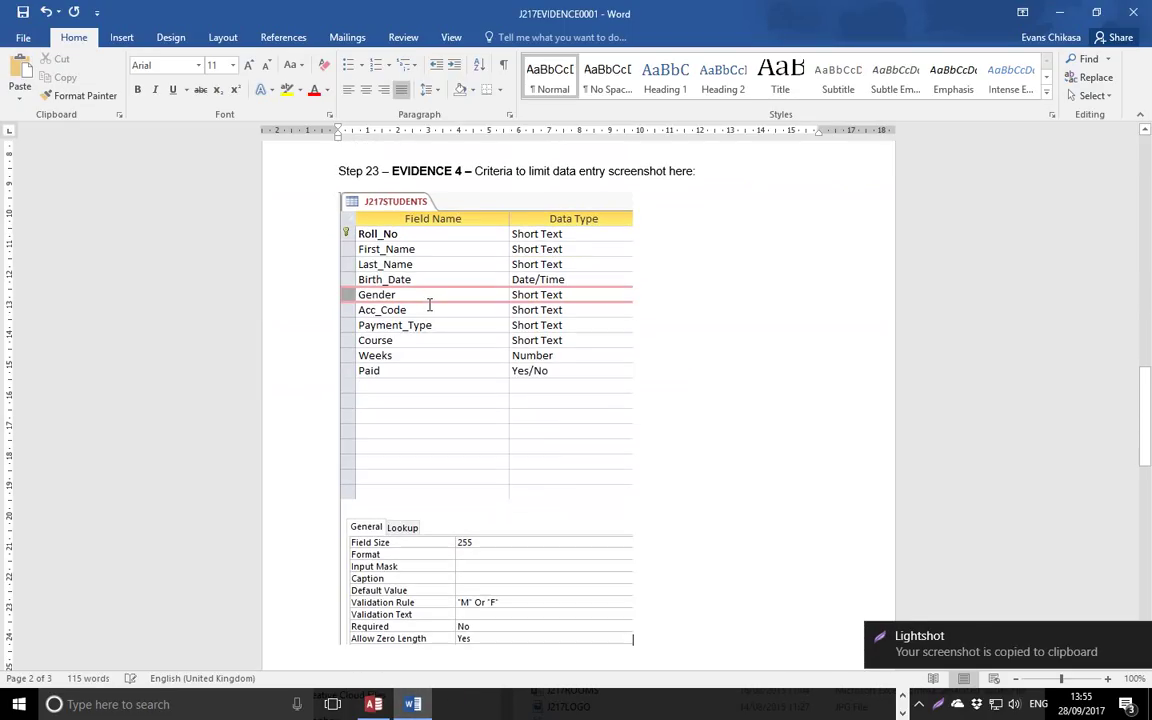
Insert a page break so Step 25 starts on a new page
scroll(545, 398, down, 4)
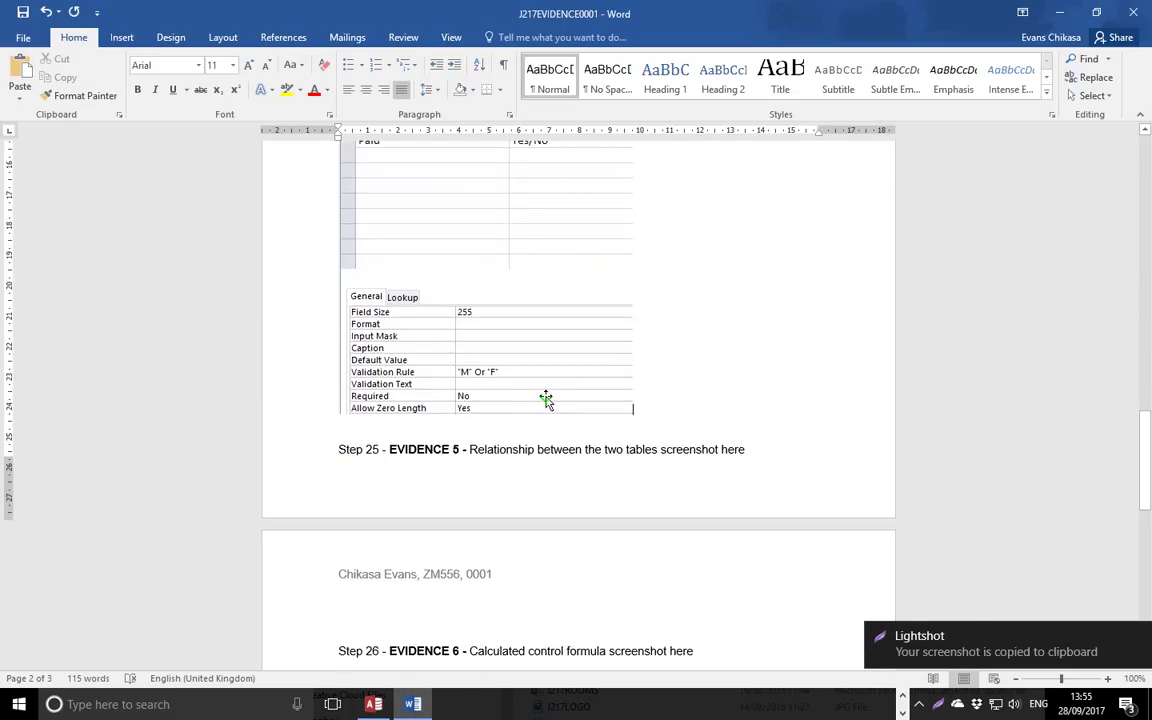
click(340, 450)
key(ctrl+Return)
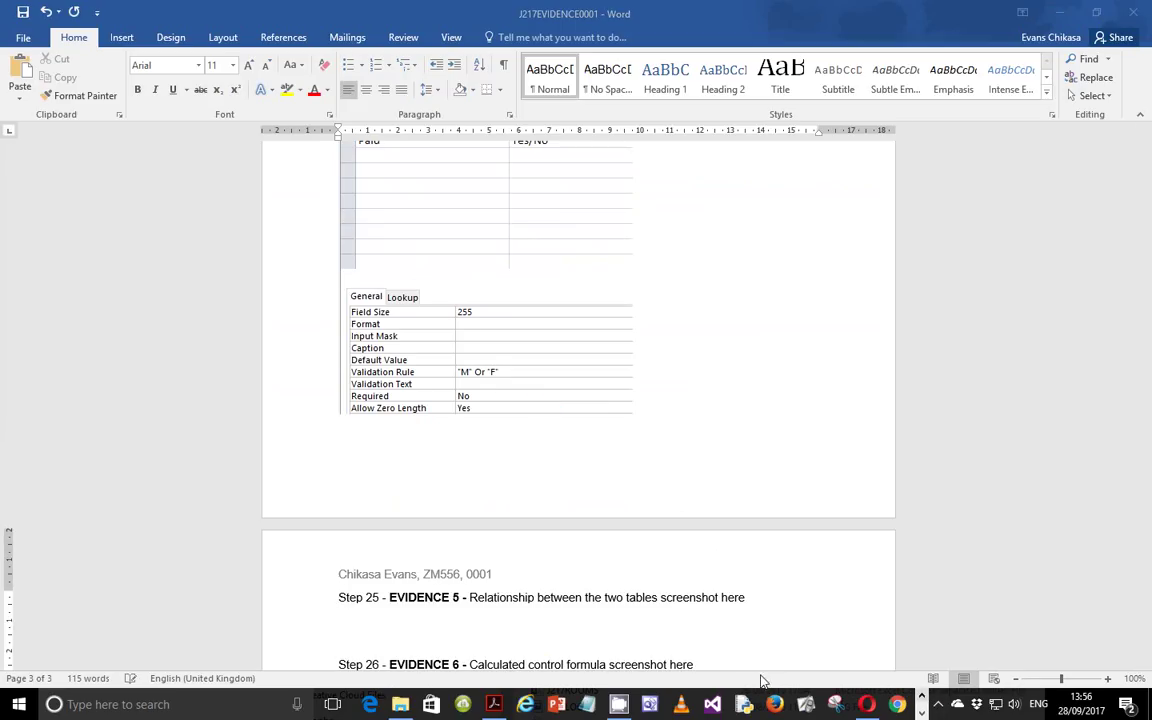
Scroll the question paper to question 24's new student record details
click(373, 704)
scroll(421, 538, down, 5)
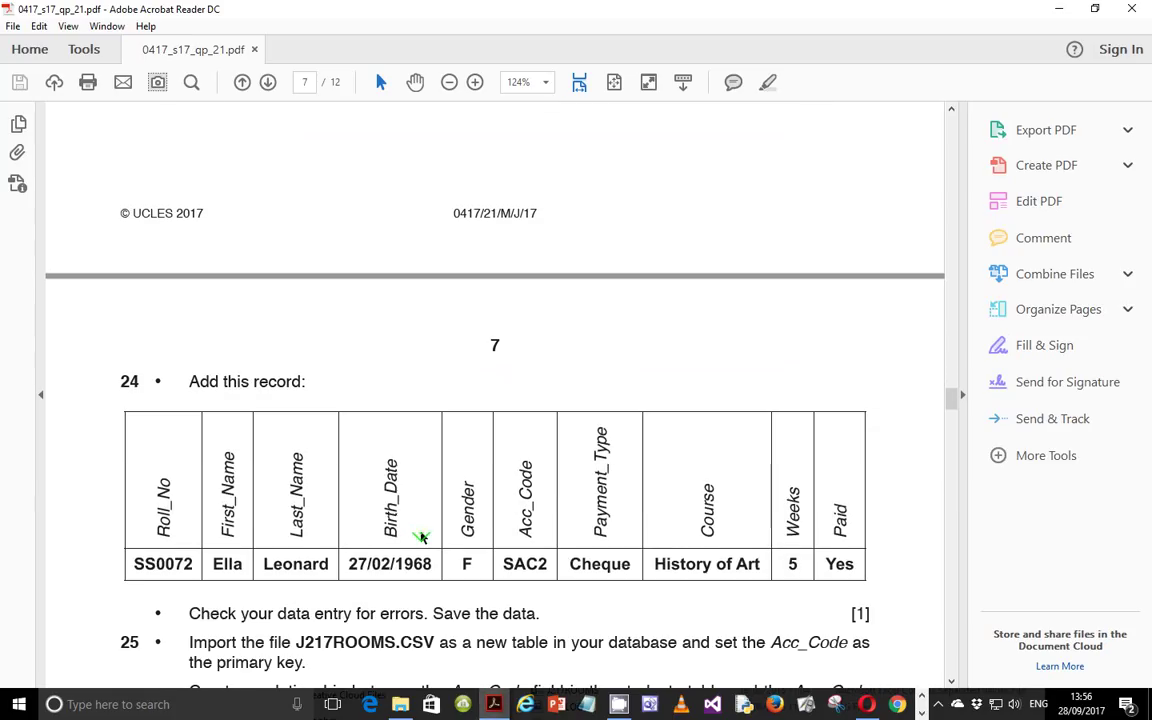
scroll(421, 535, down, 2)
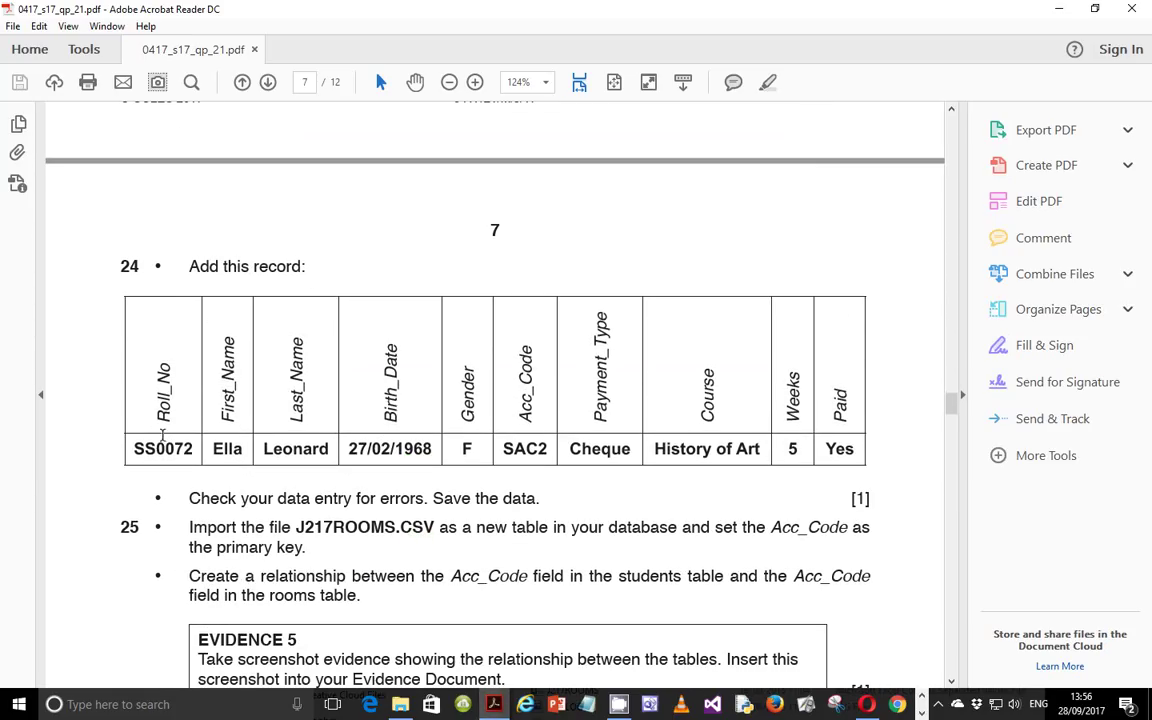
scroll(190, 356, down, 2)
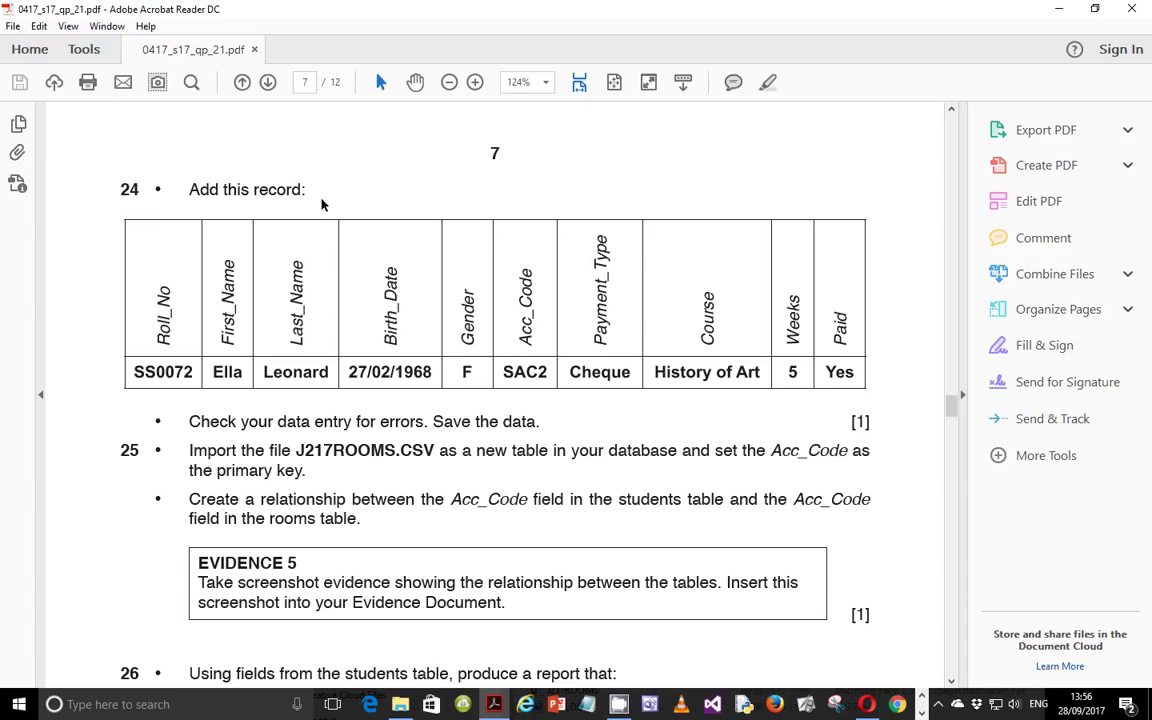
Capture the step 24 record table with Lightshot and highlight the new student's row
key(Print)
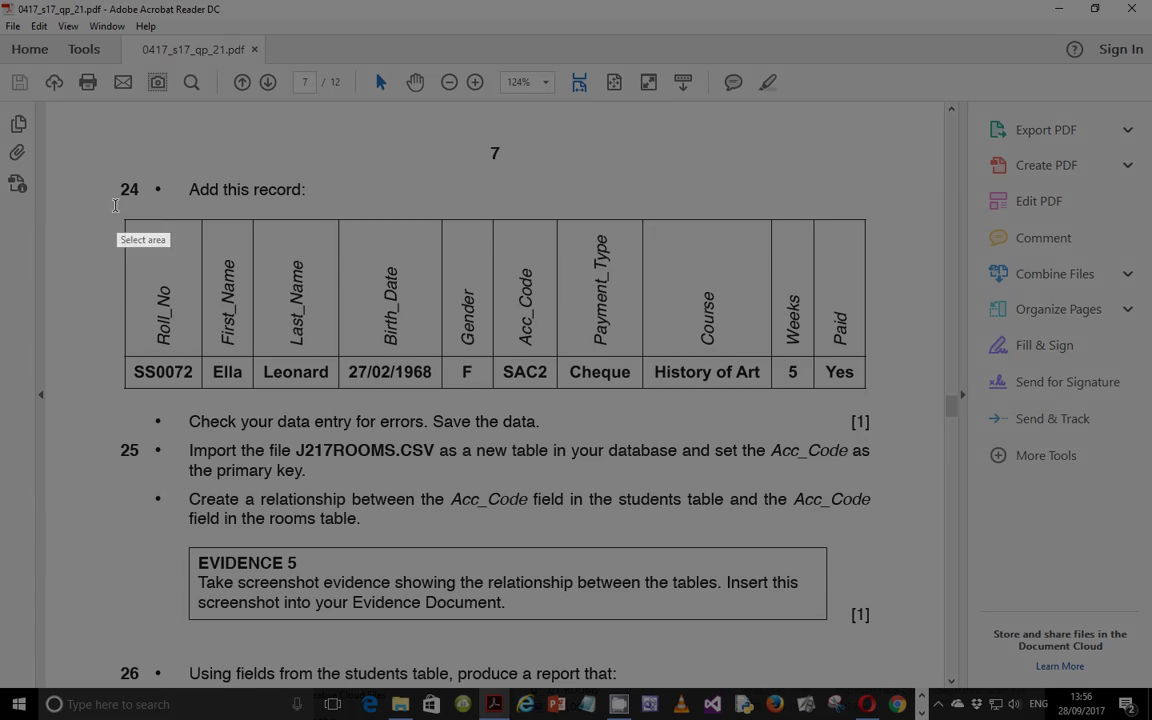
mouse_move(117, 206)
mouse_down()
mouse_move(897, 403)
mouse_move(878, 406)
mouse_up()
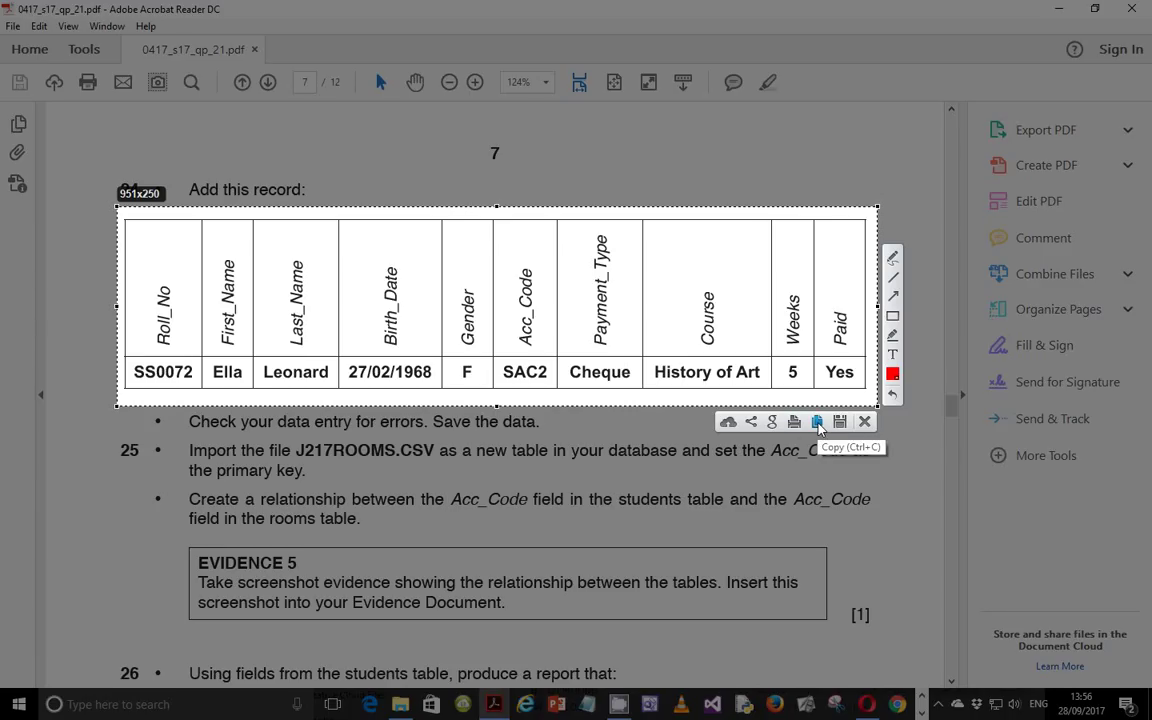
click(794, 421)
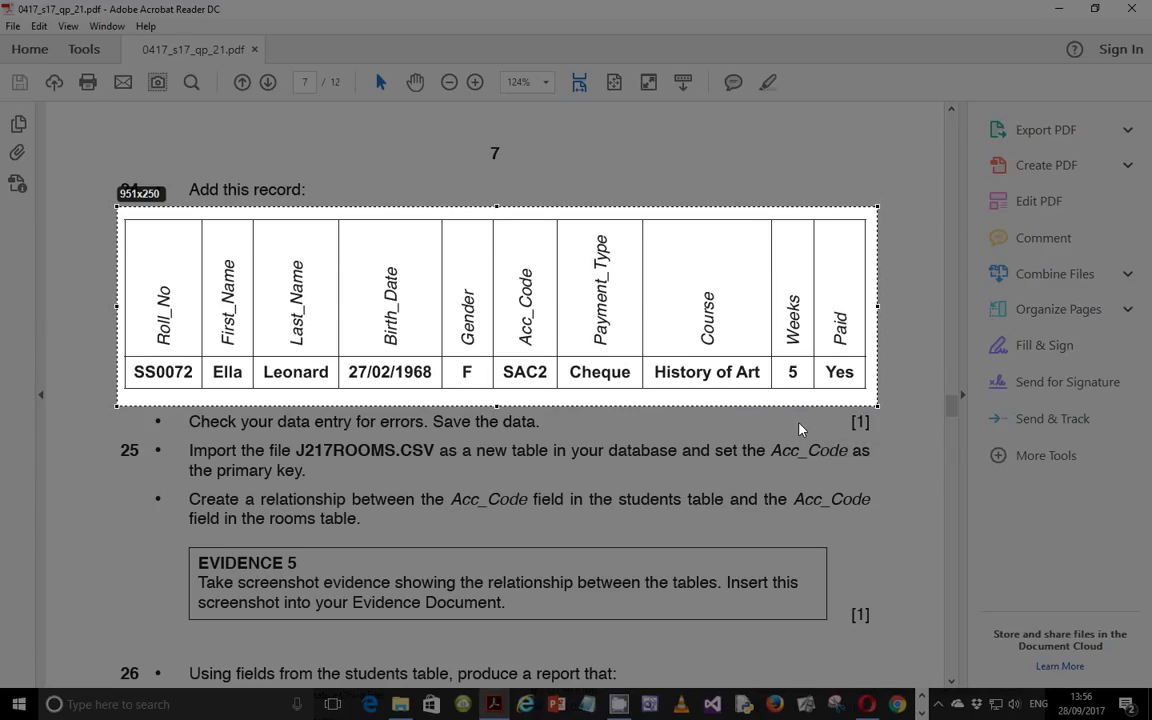
click(214, 333)
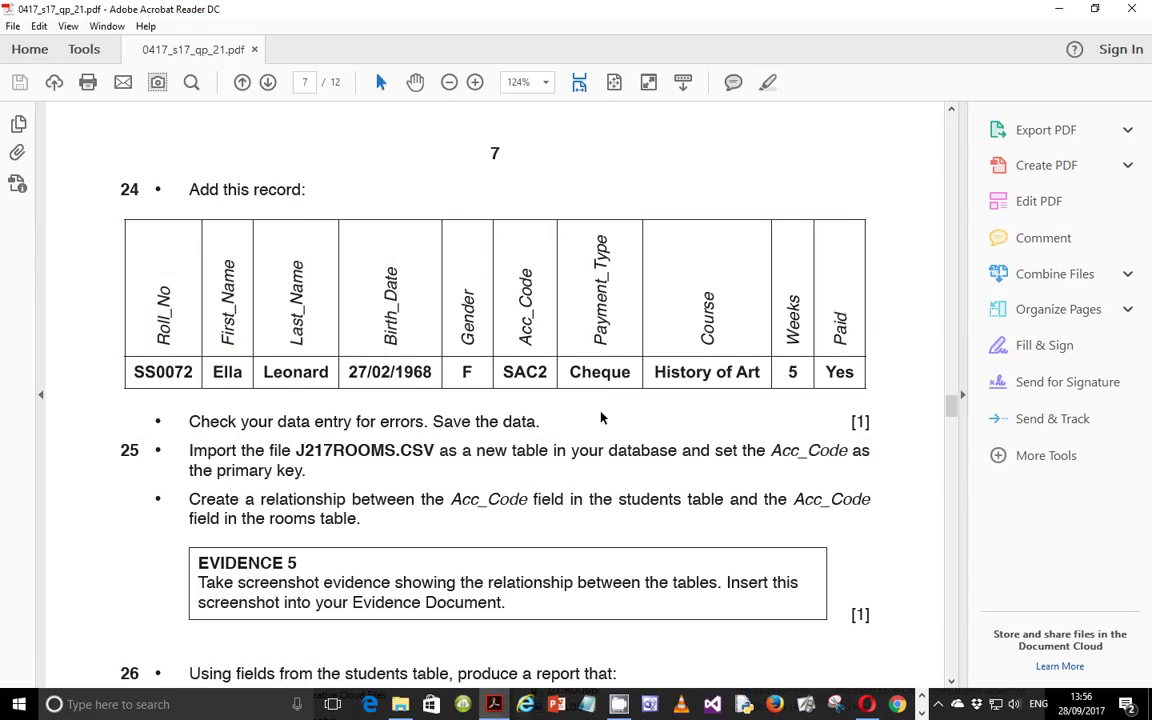
drag(133, 371, 853, 369)
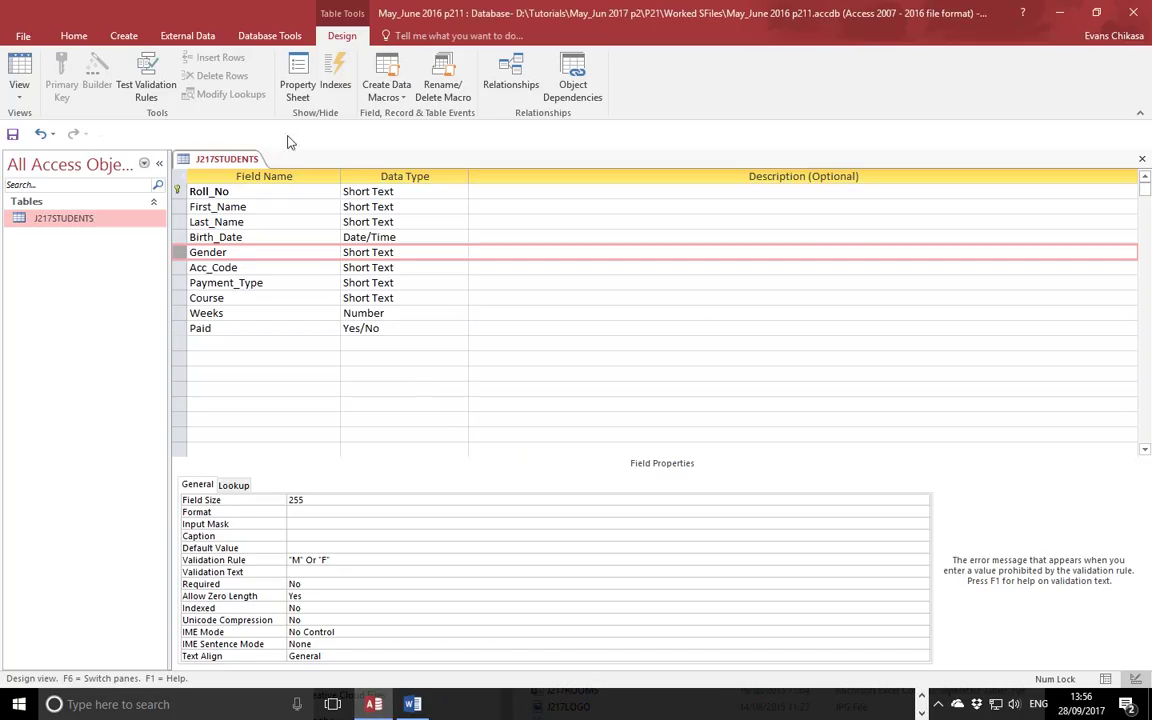
Save the J217STUDENTS design and test existing data against the new Gender rule
click(12, 133)
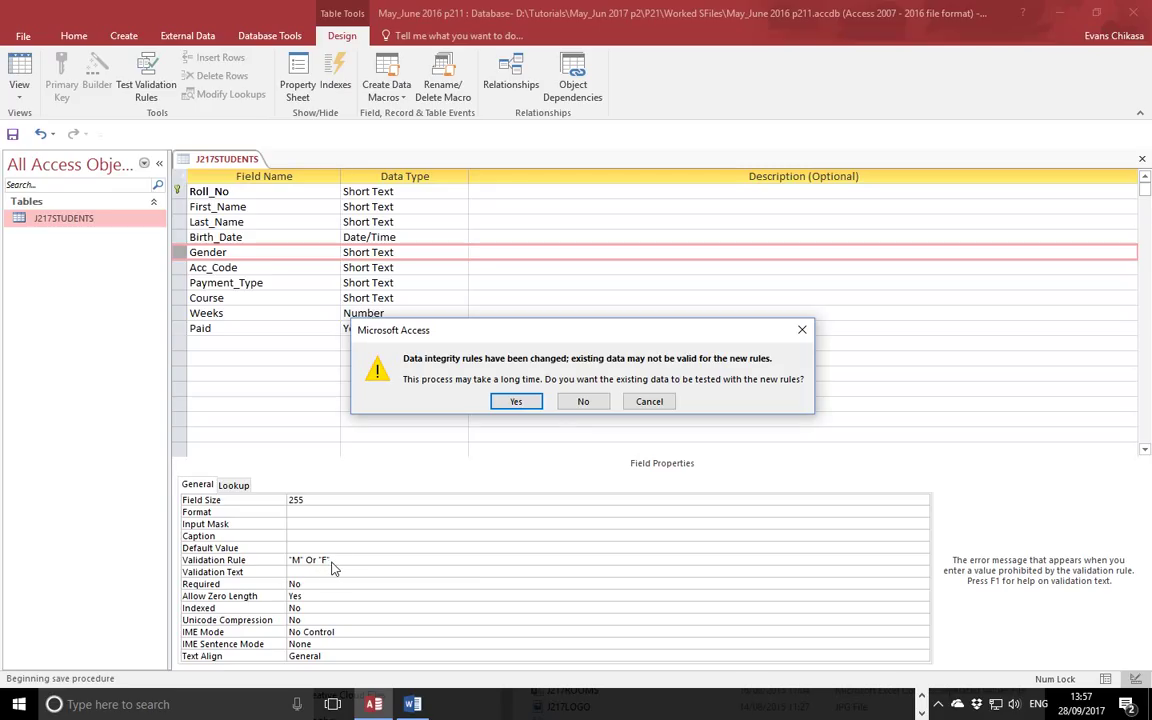
click(506, 404)
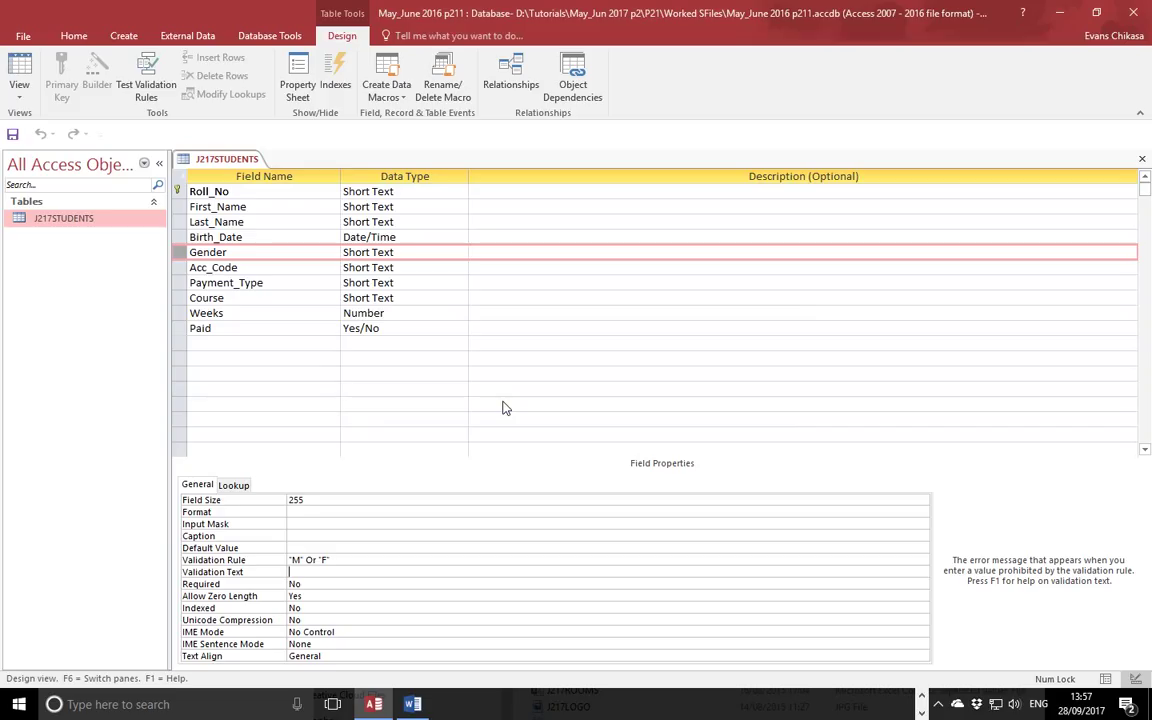
right_click(72, 219)
Open the J217STUDENTS datasheet and start a new record with the student's ID and name
click(38, 219)
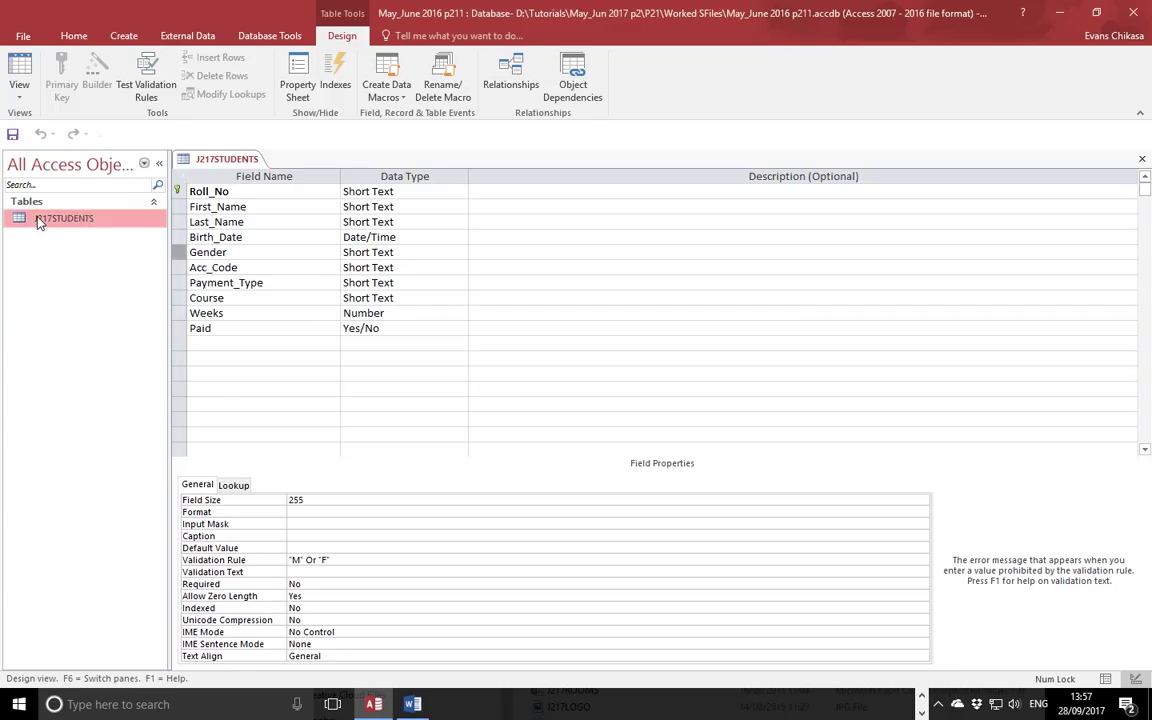
double_click(38, 219)
scroll(577, 416, down, 4)
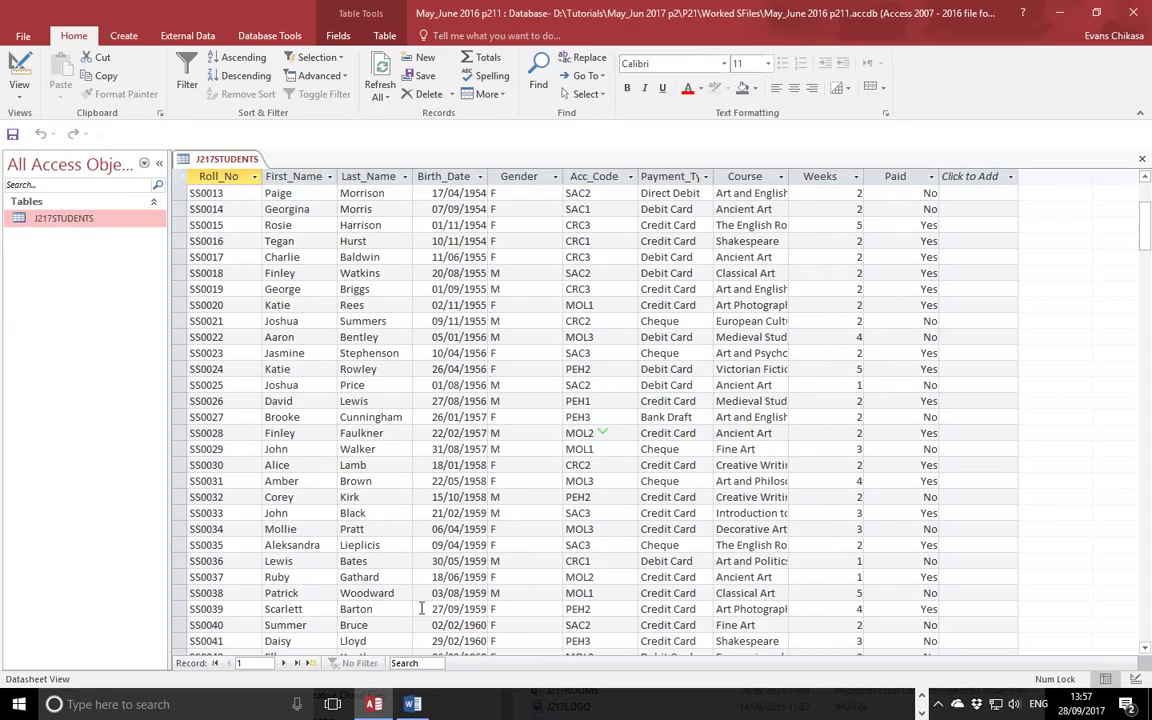
click(310, 668)
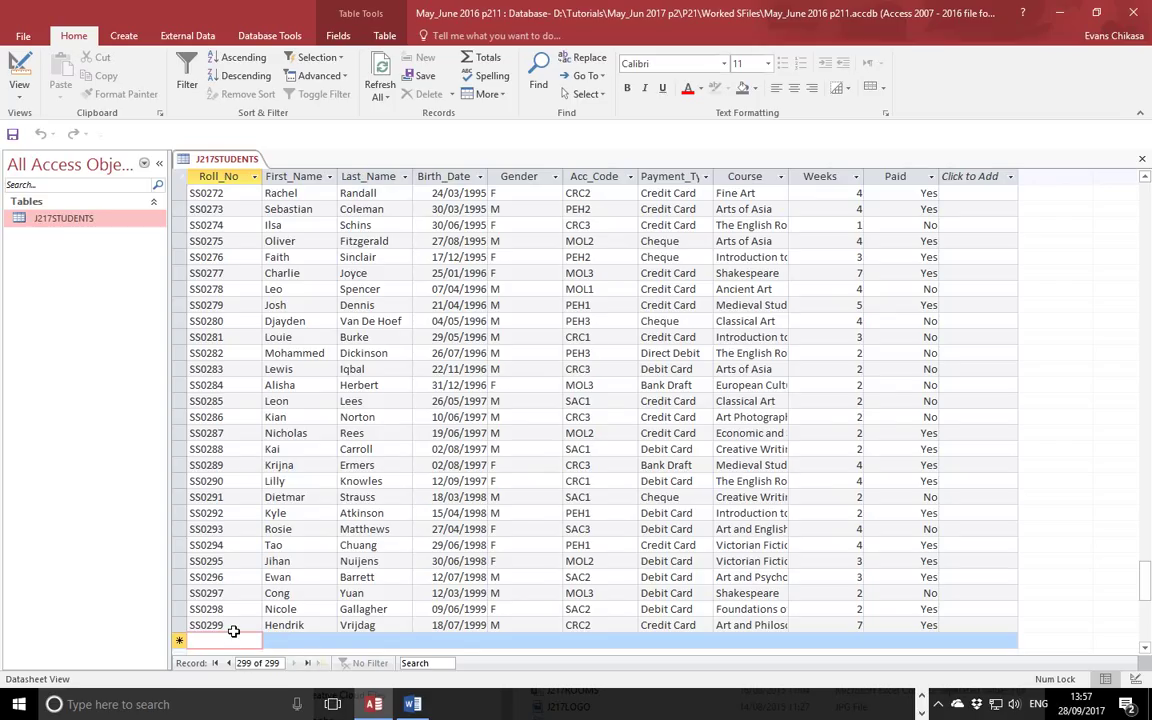
text(SS0072)
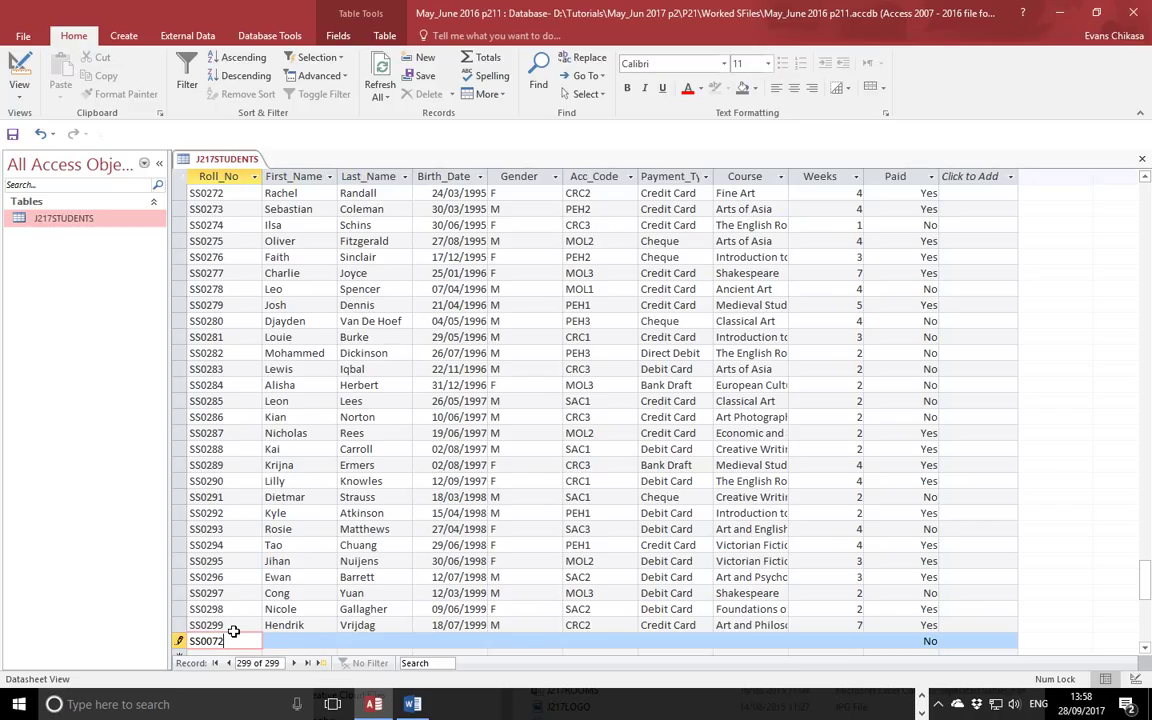
key(Tab)
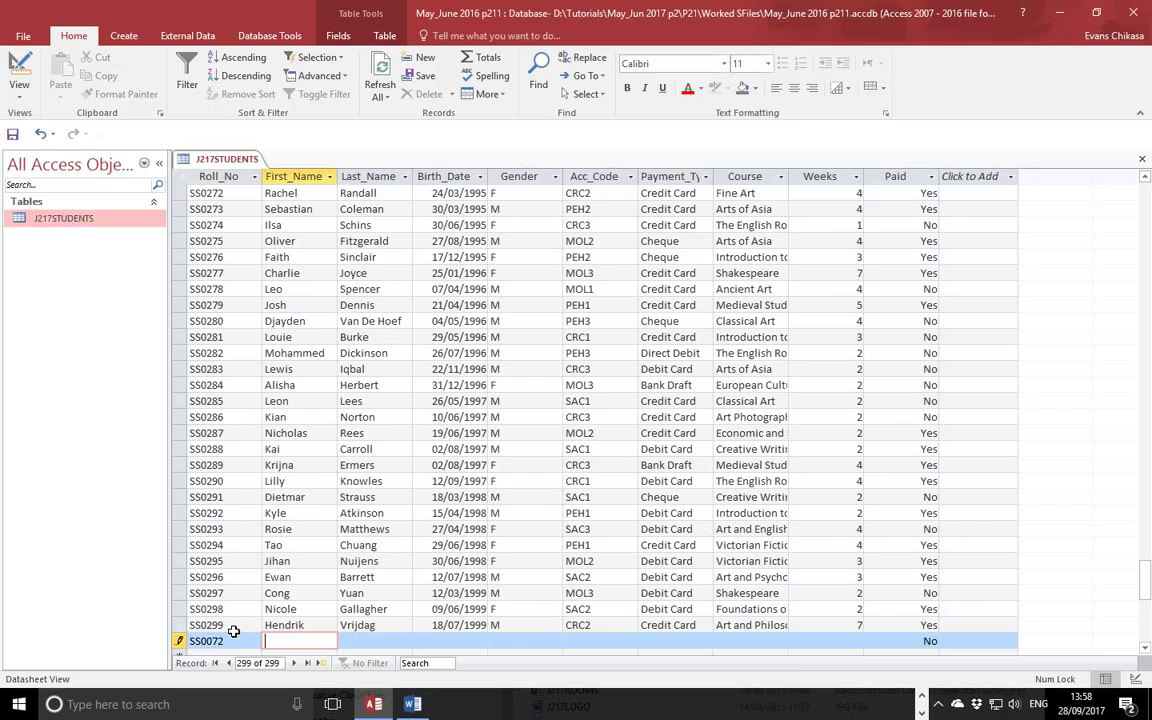
text(Ella)
key(Tab)
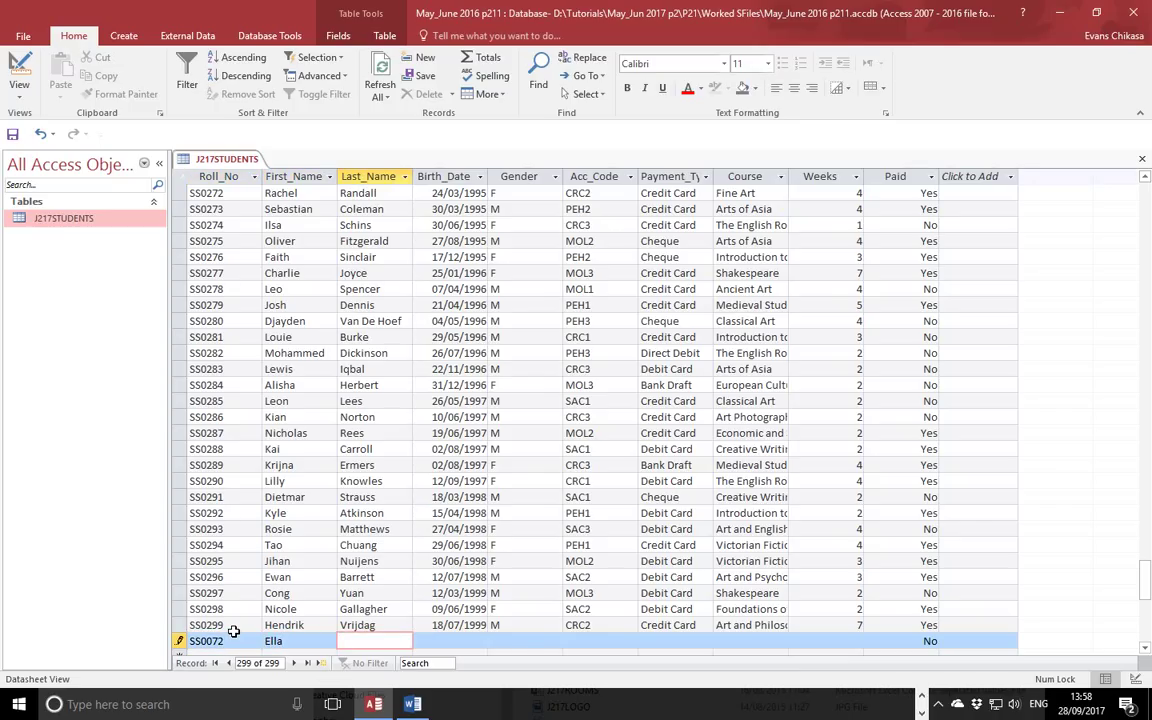
text(rd)
key(Tab)
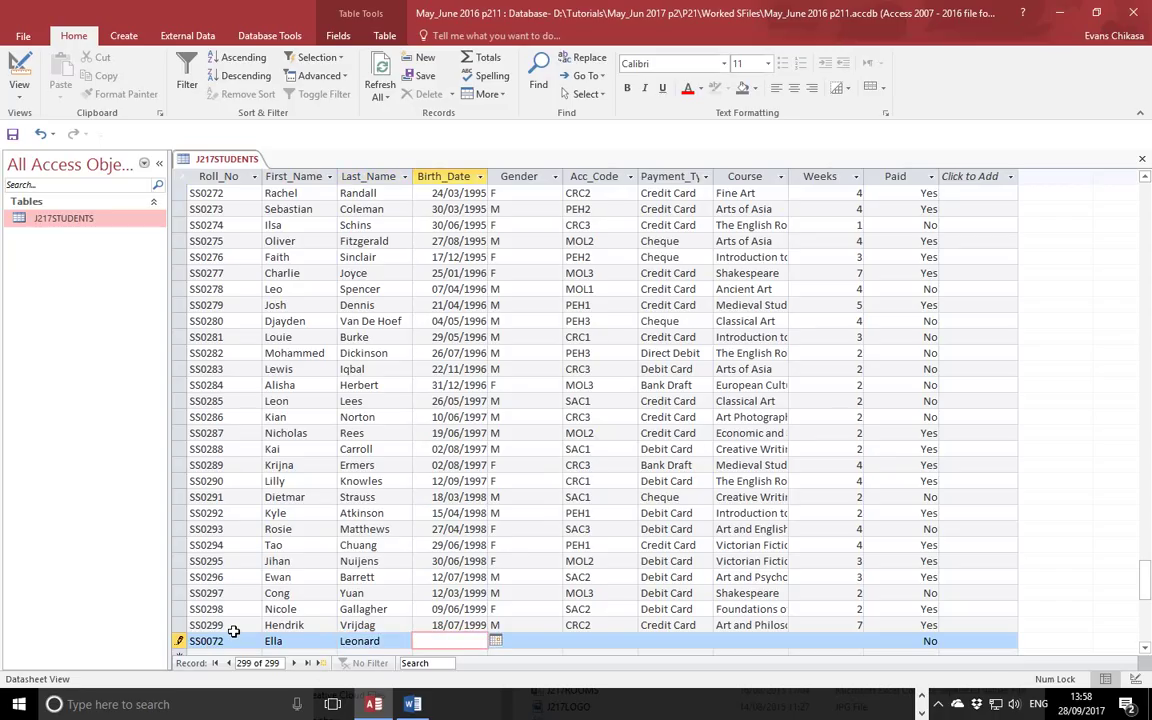
Enter birth date, F, SAC2, Cheque, History of Art, 5 weeks, paid Yes, and save
text(27/0)
text(2/)
text(16)
text(6)
text(8)
click(518, 645)
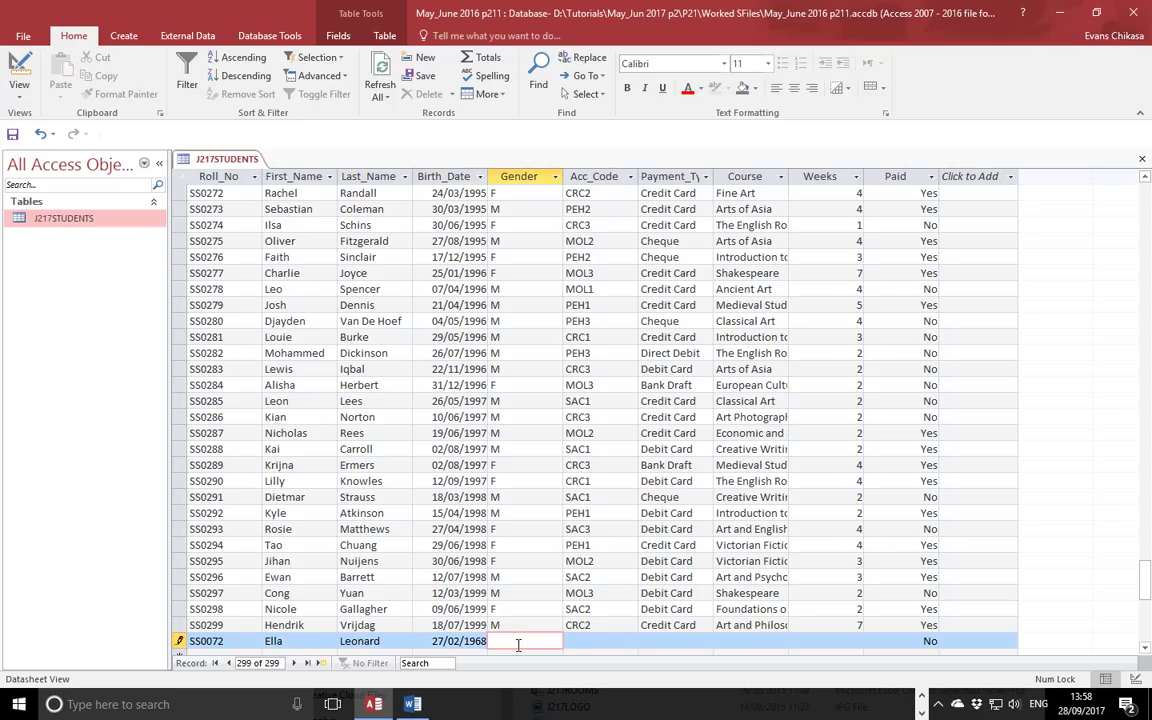
text(F)
key(Tab)
text(SAC2)
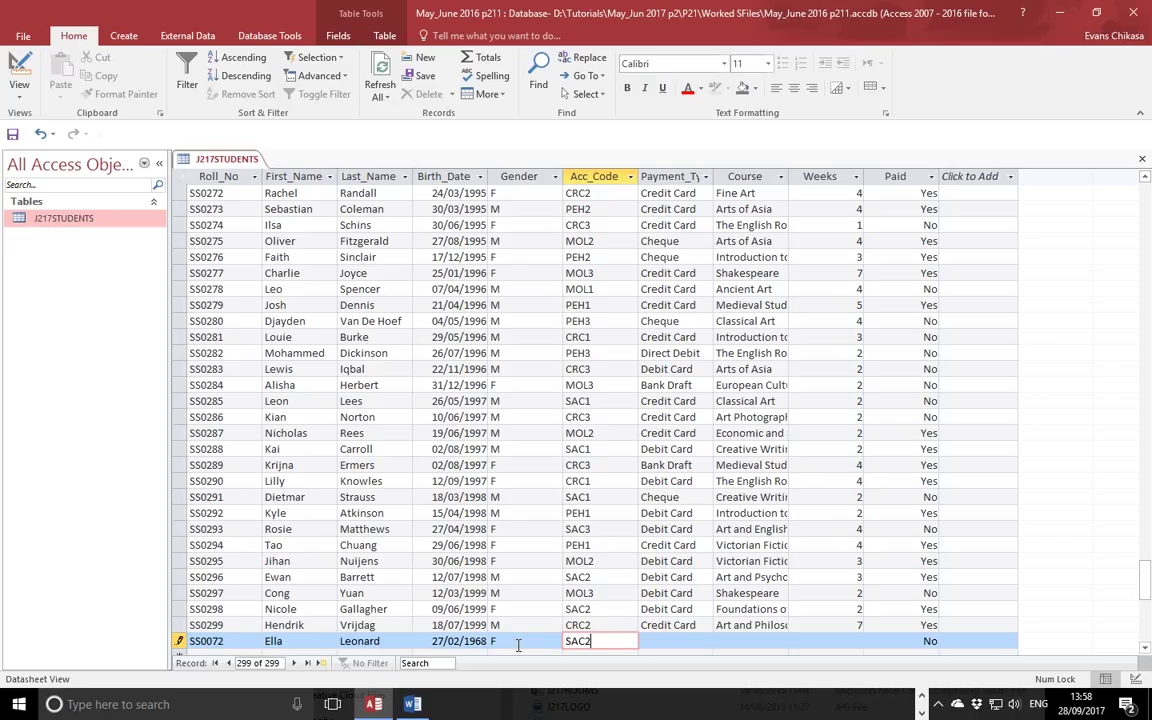
key(Tab)
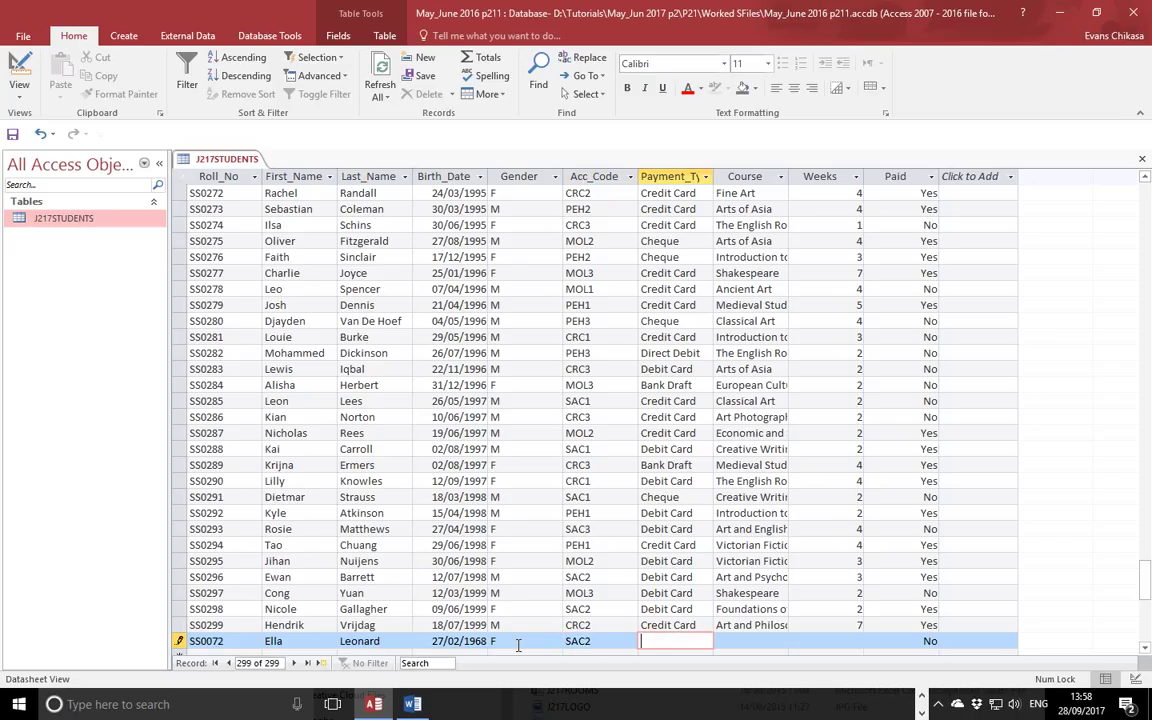
text(Cheque)
key(Tab)
text(History of Art)
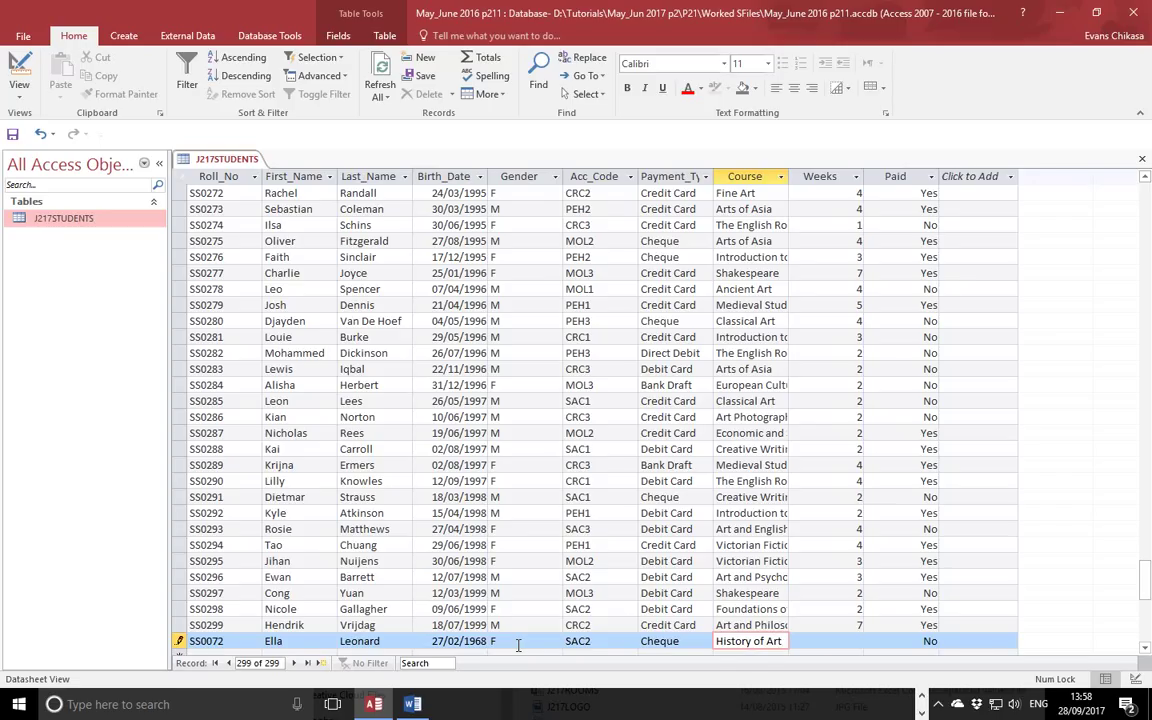
key(Tab)
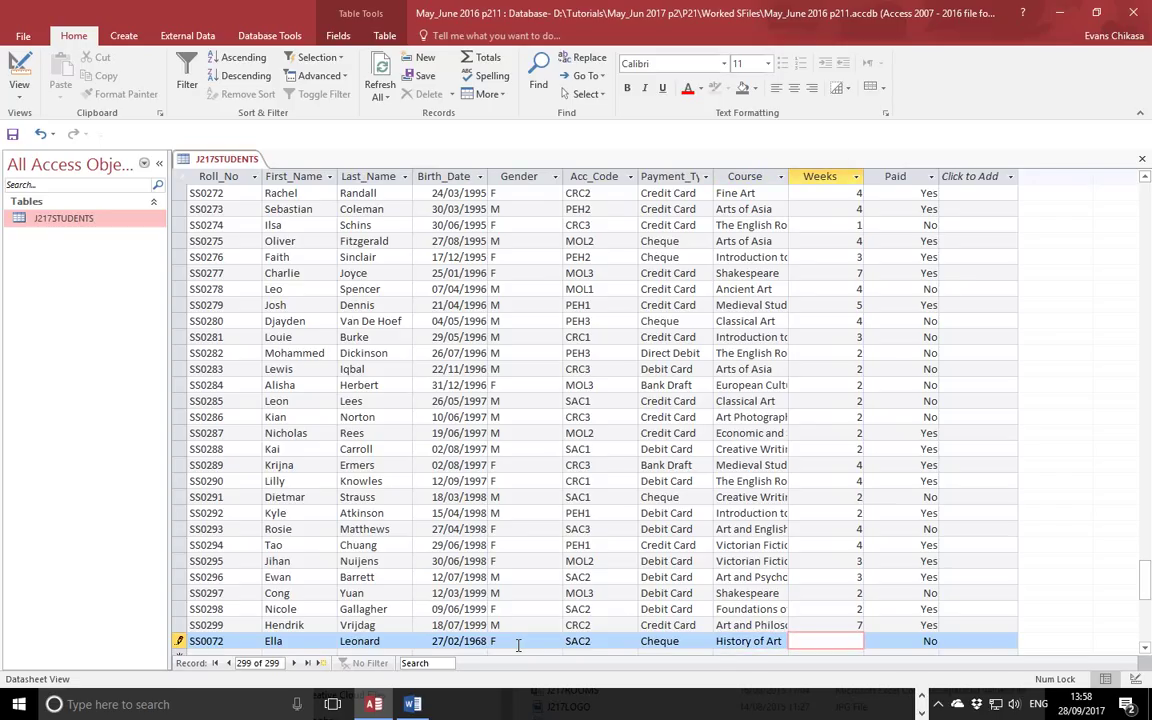
text(5)
key(Tab)
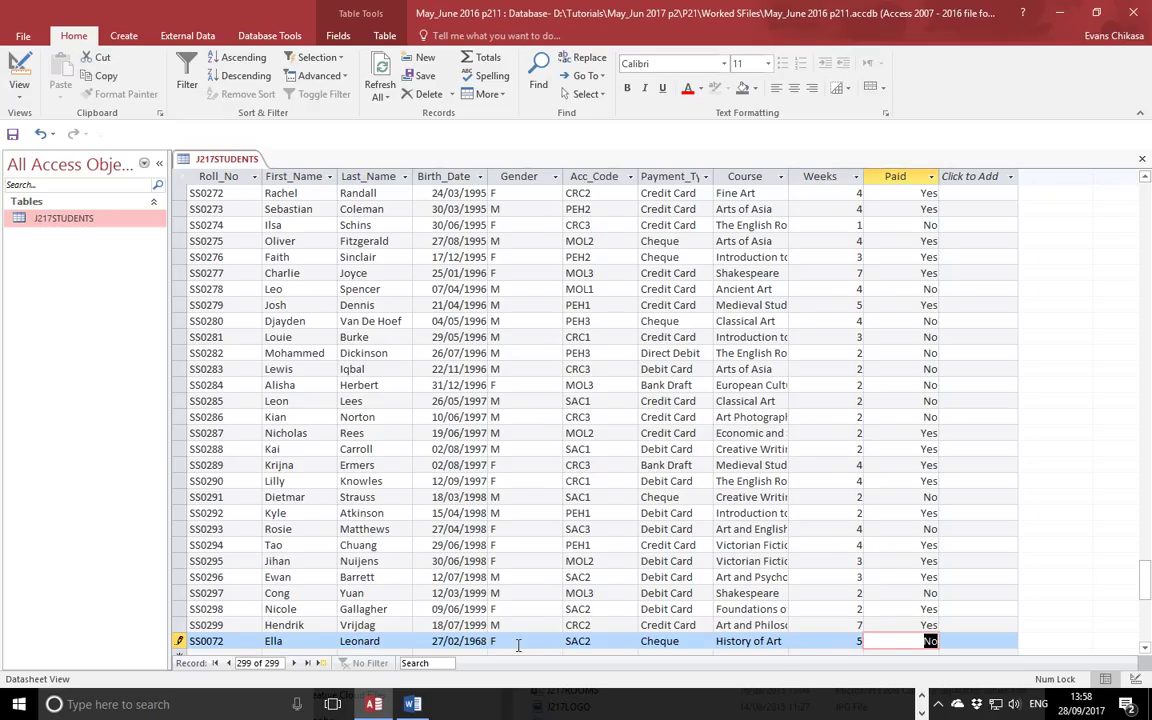
text(Yes)
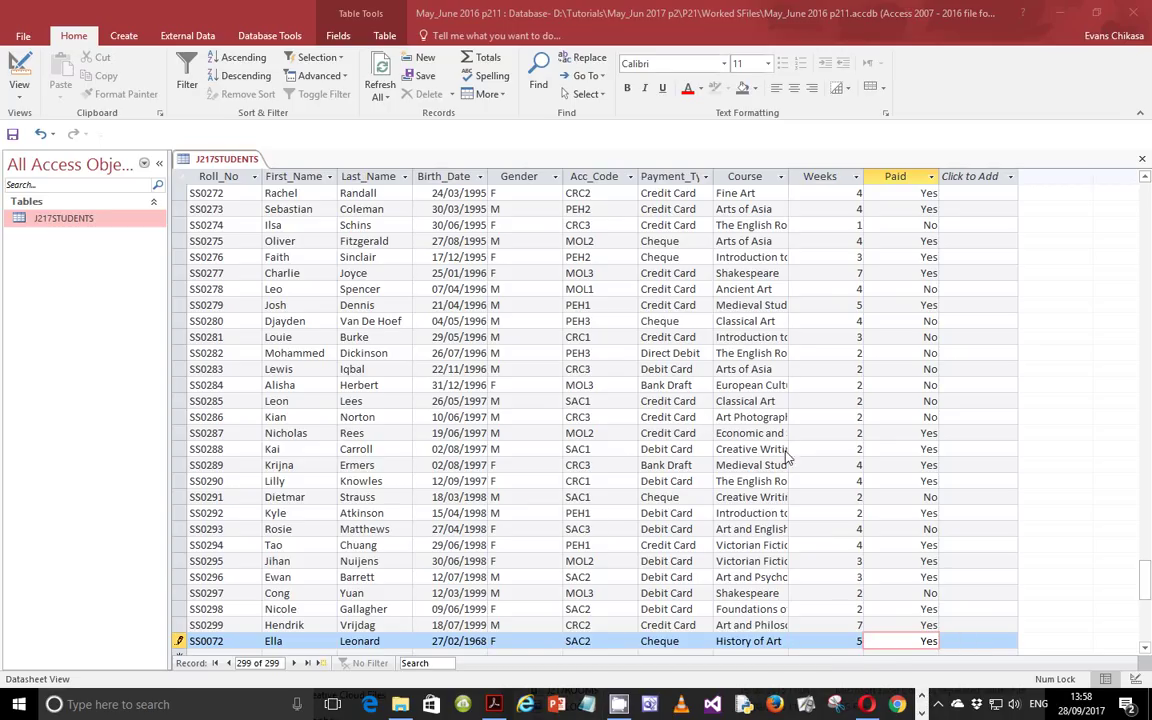
click(14, 136)
mouse_move(493, 704)
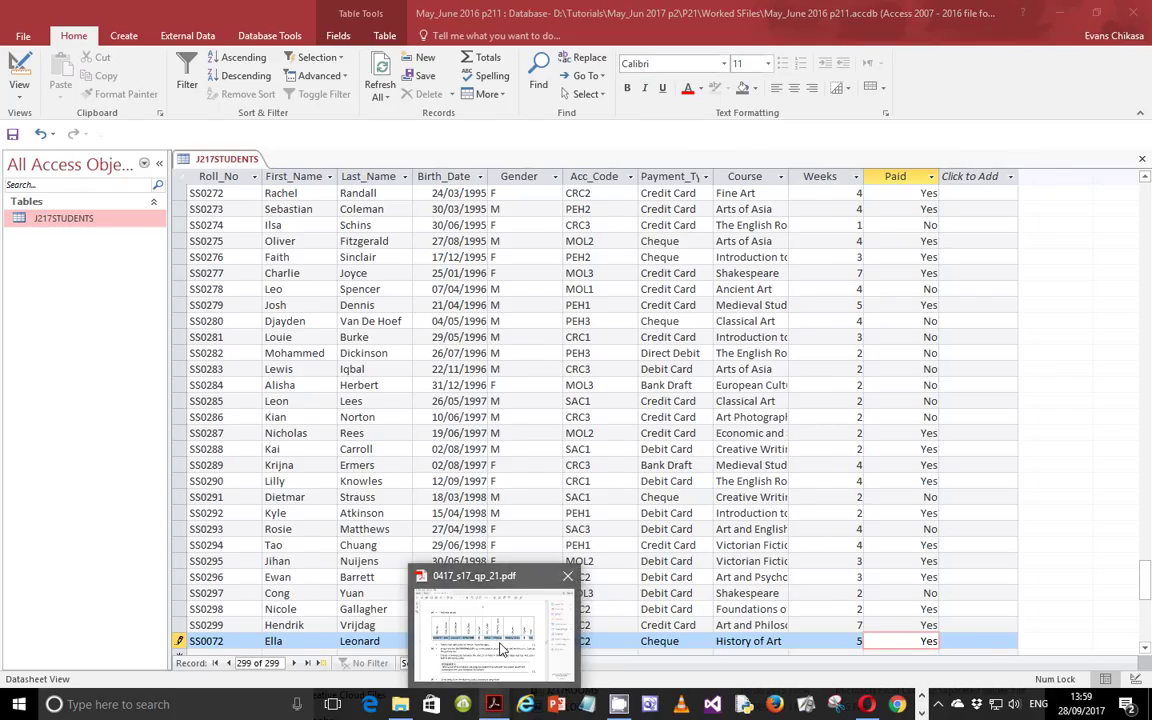
click(451, 582)
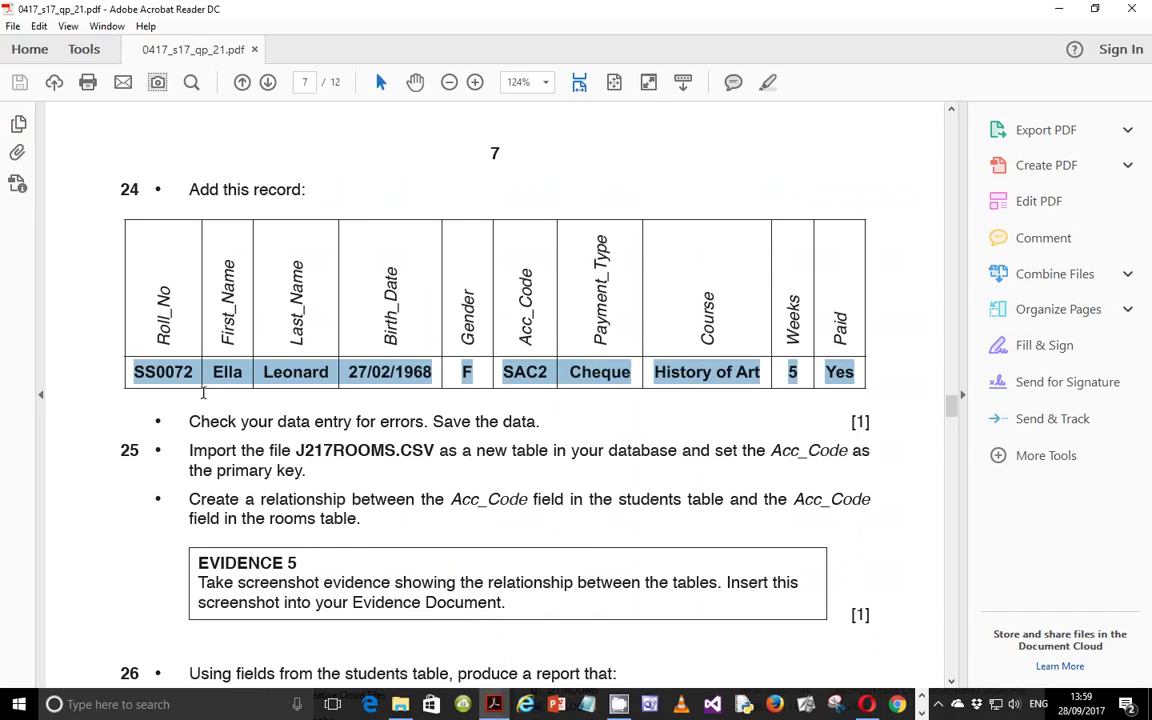
click(203, 393)
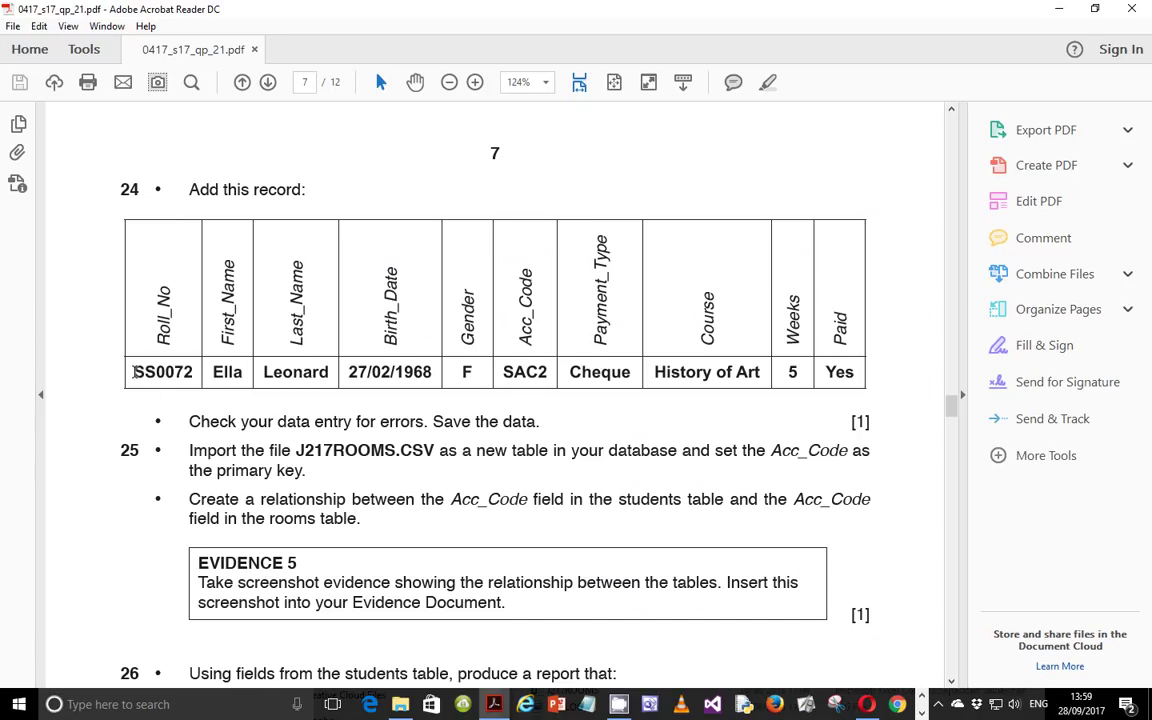
drag(133, 372, 867, 370)
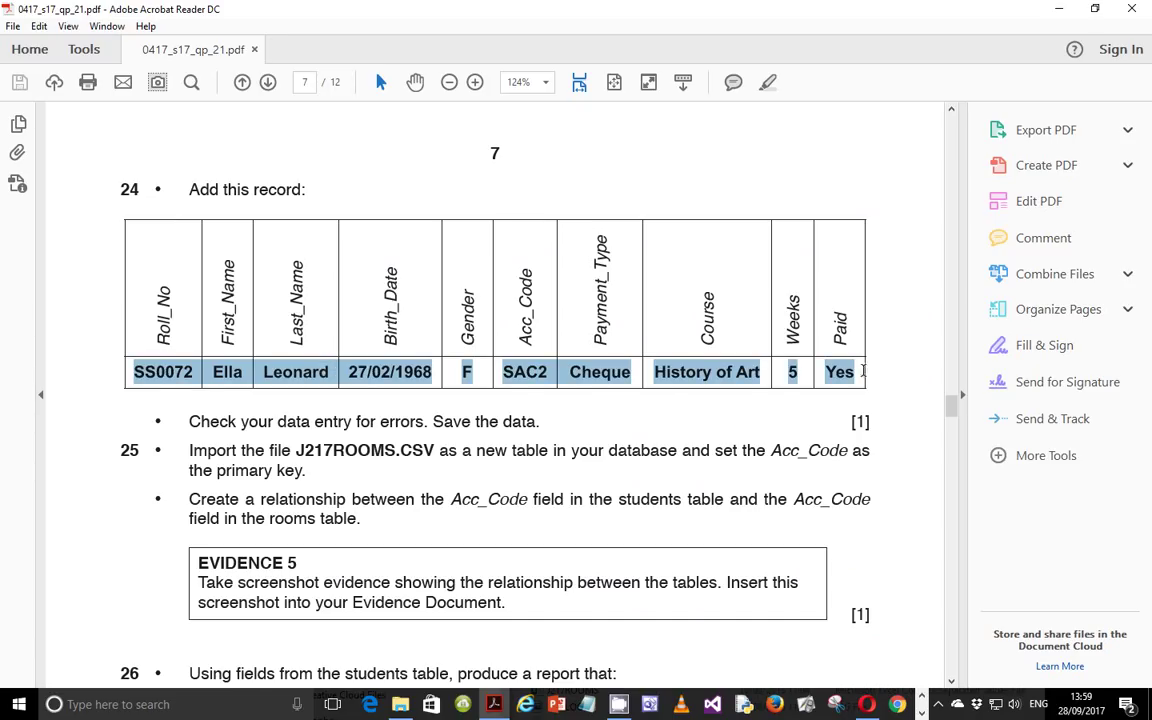
click(862, 371)
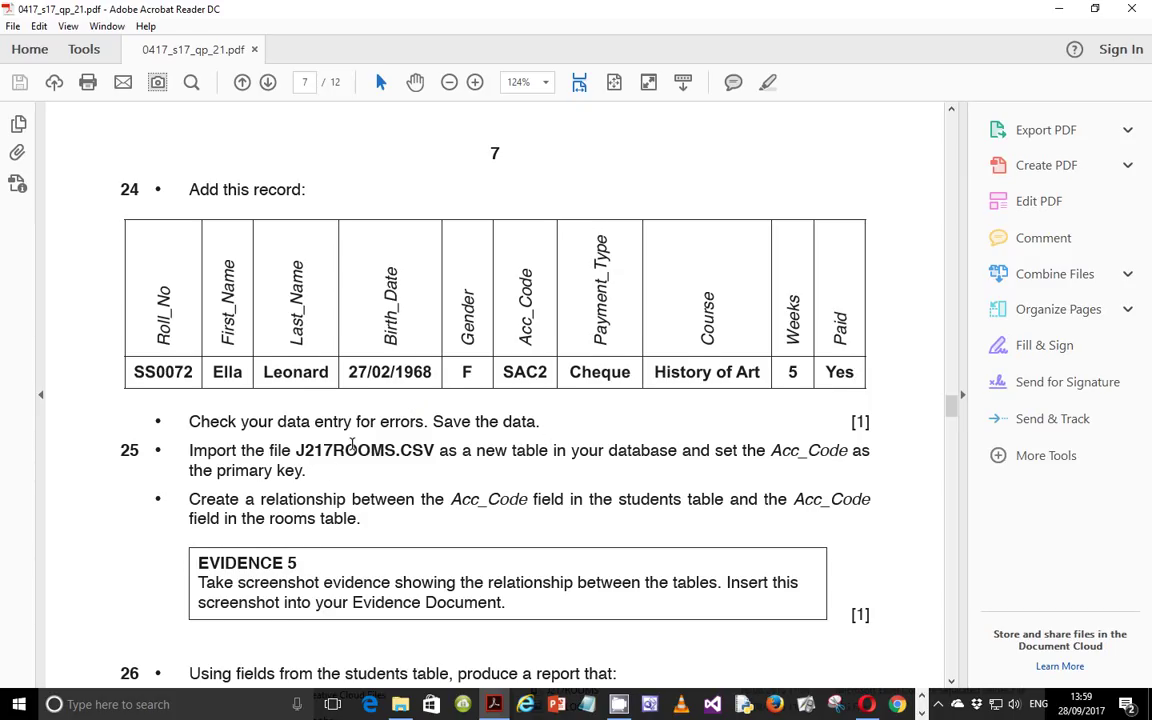
scroll(352, 442, down, 2)
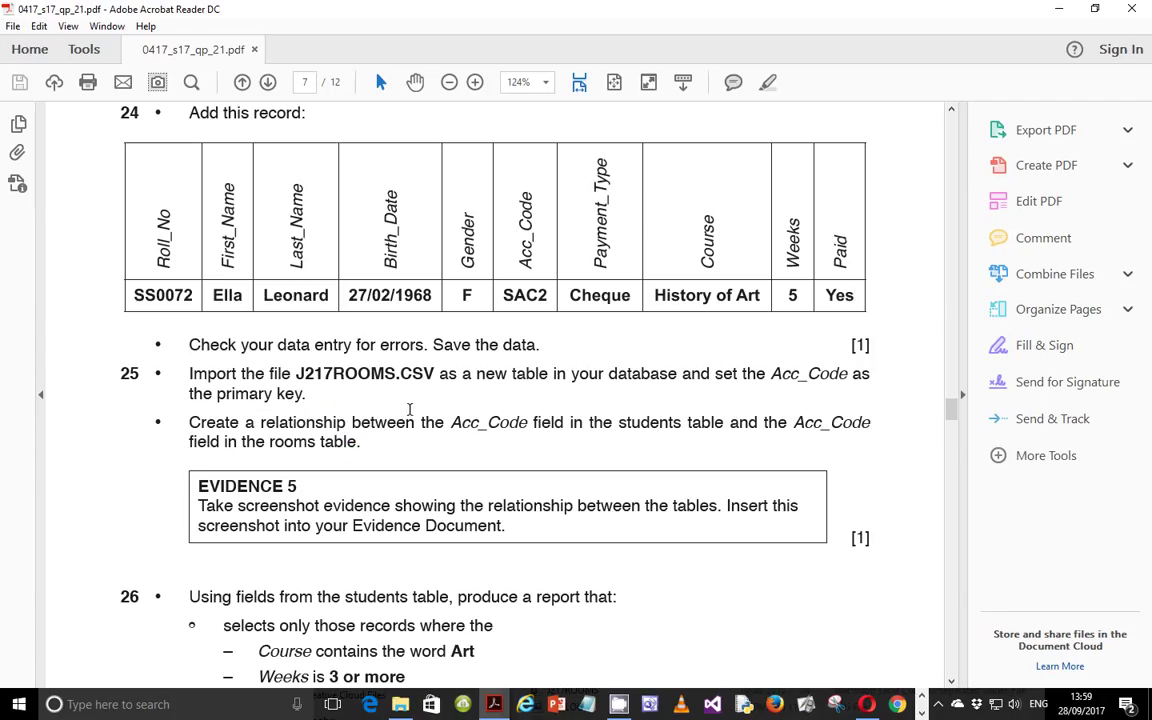
scroll(390, 410, down, 5)
scroll(410, 410, down, 4)
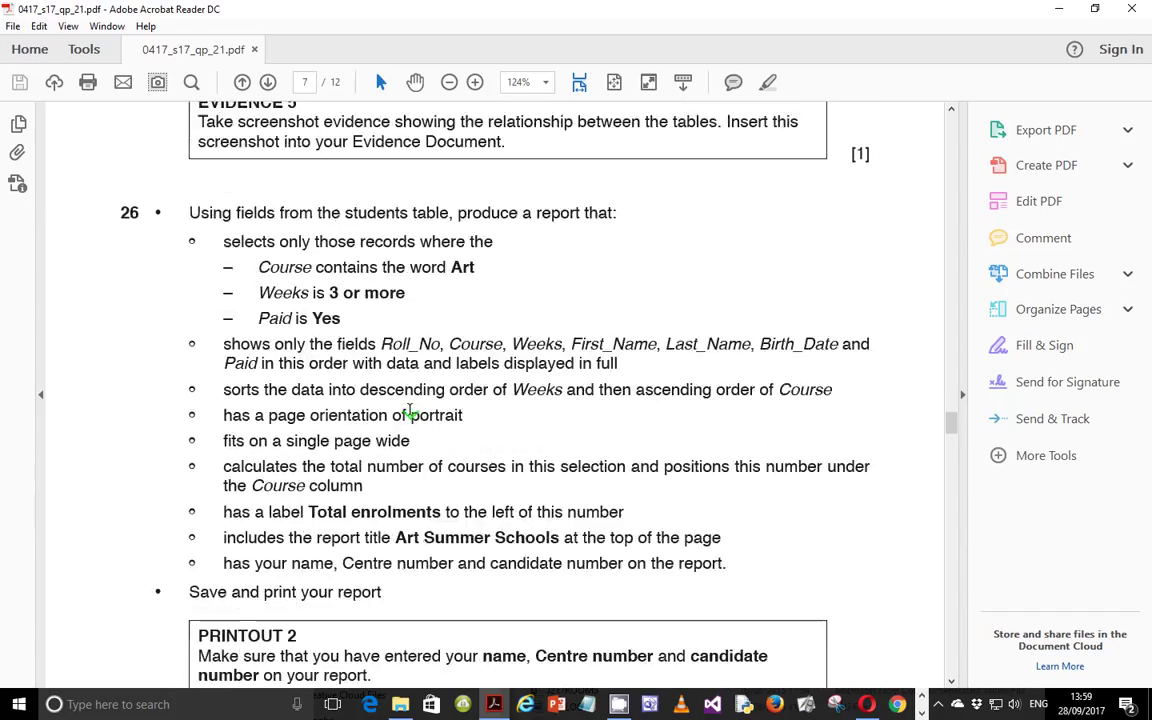
scroll(410, 410, up, 4)
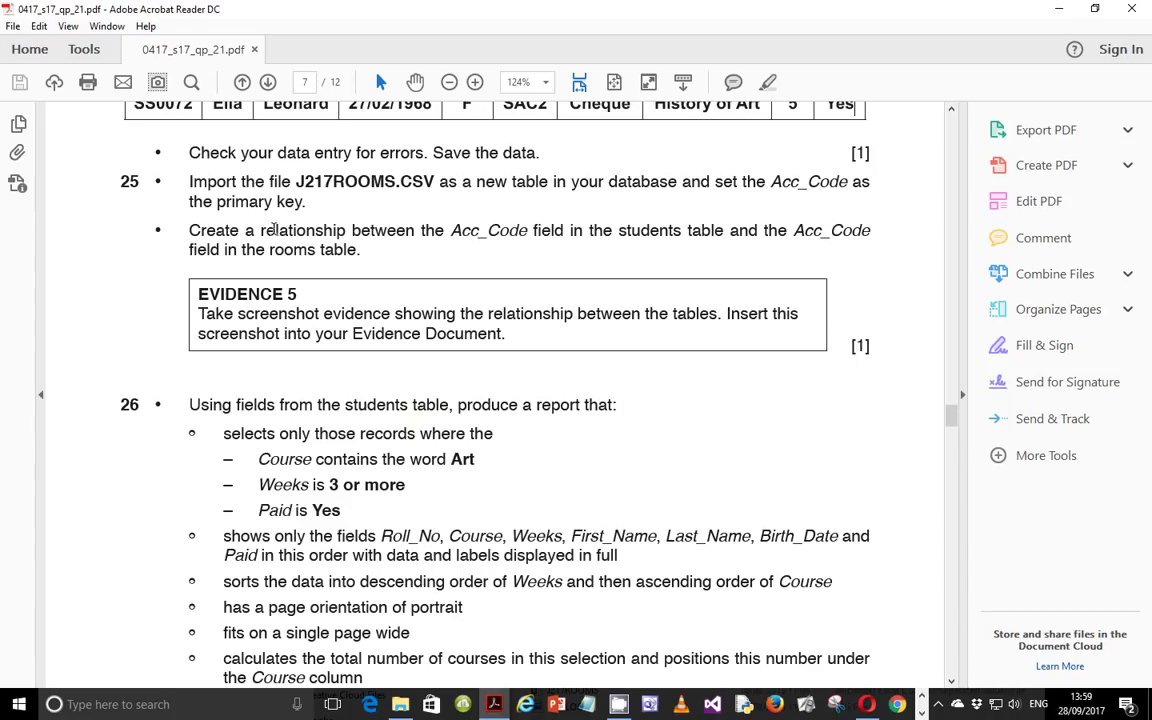
scroll(245, 282, up, 2)
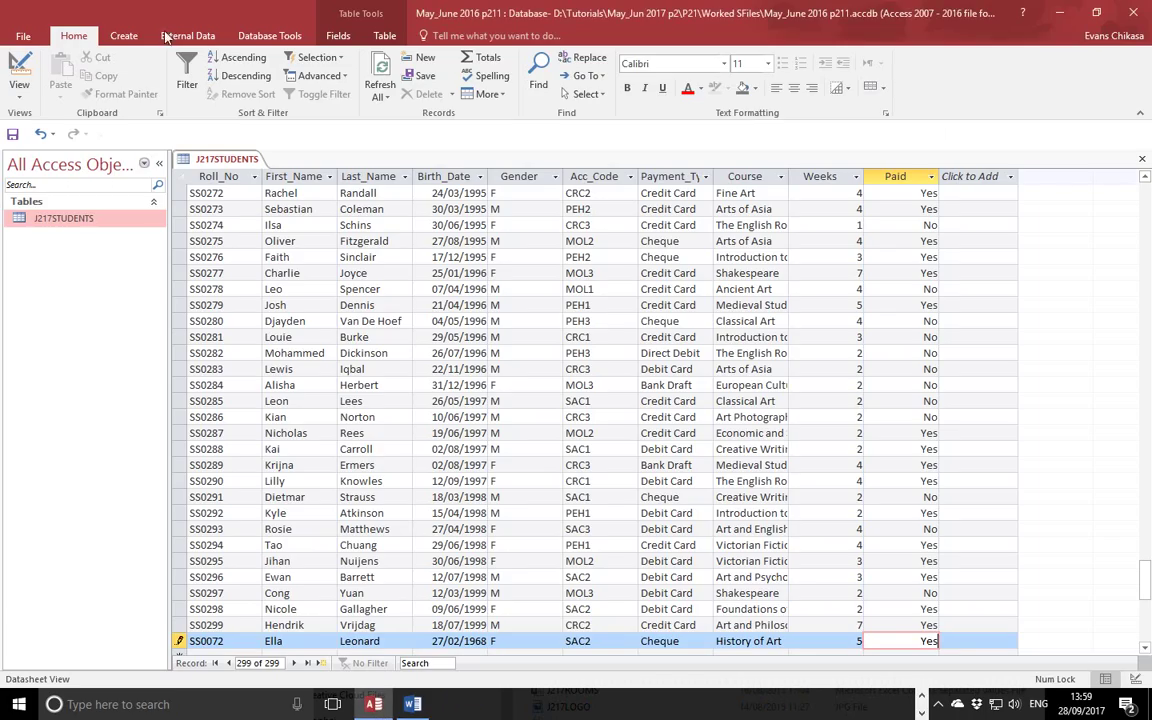
Start a text-file import of J217ROOMS.CSV into a new table
click(179, 38)
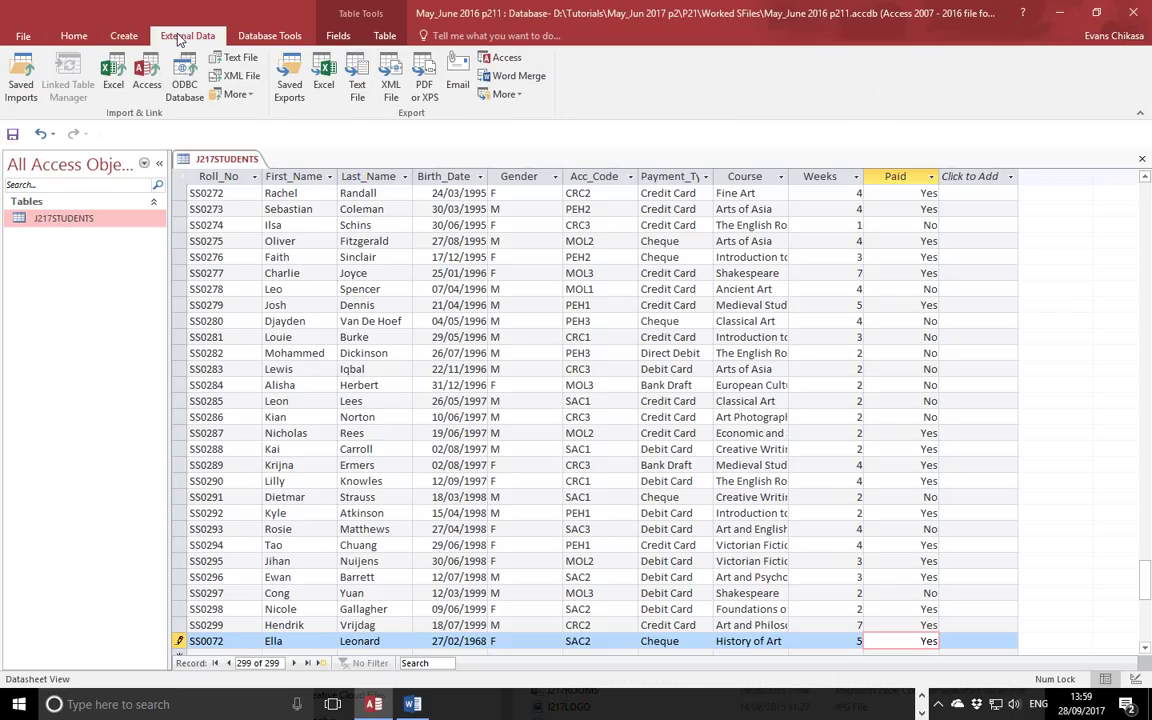
click(1144, 160)
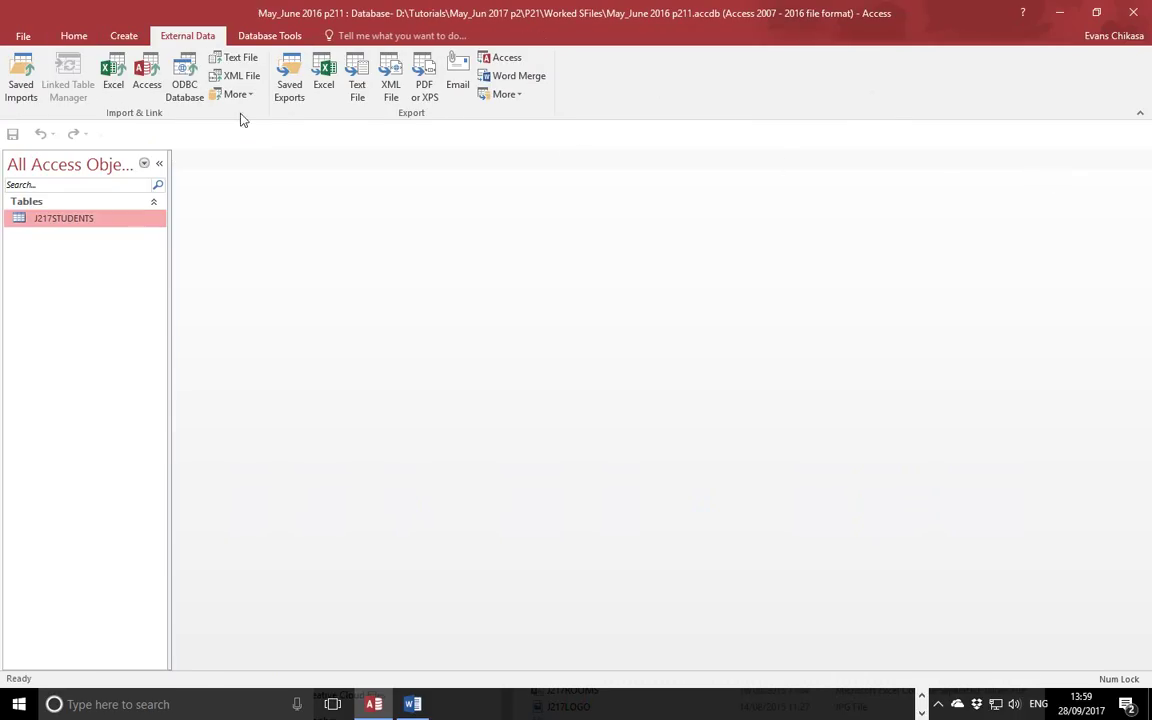
click(228, 60)
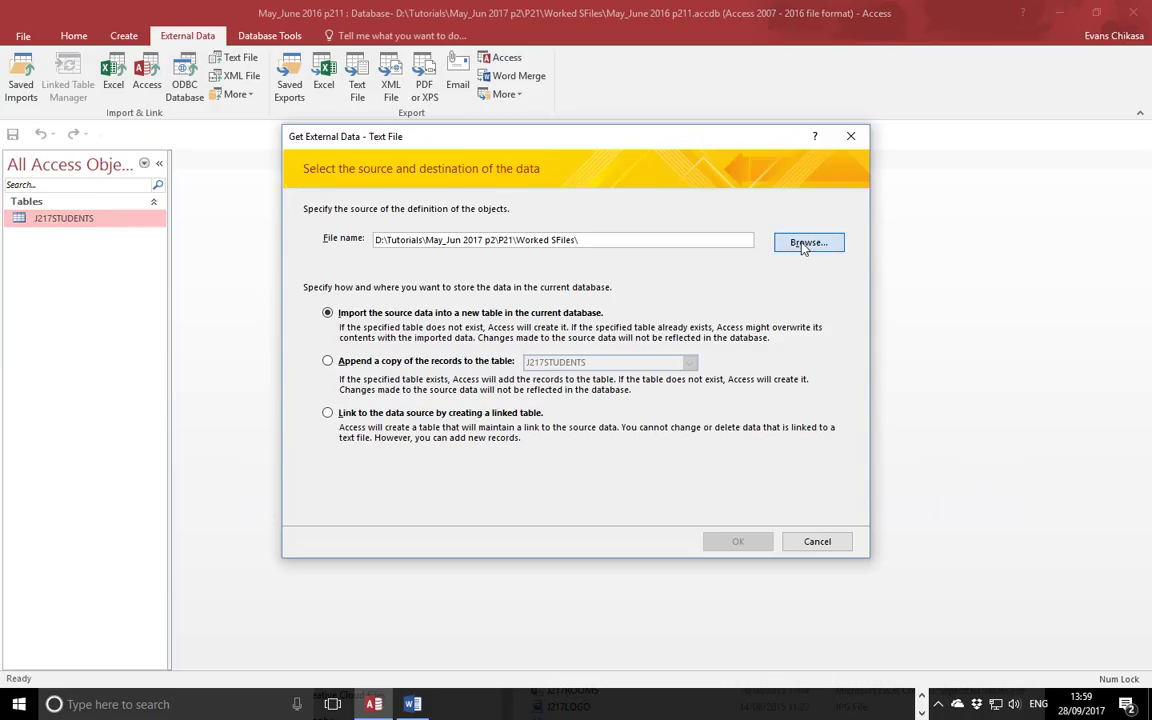
click(795, 244)
click(583, 385)
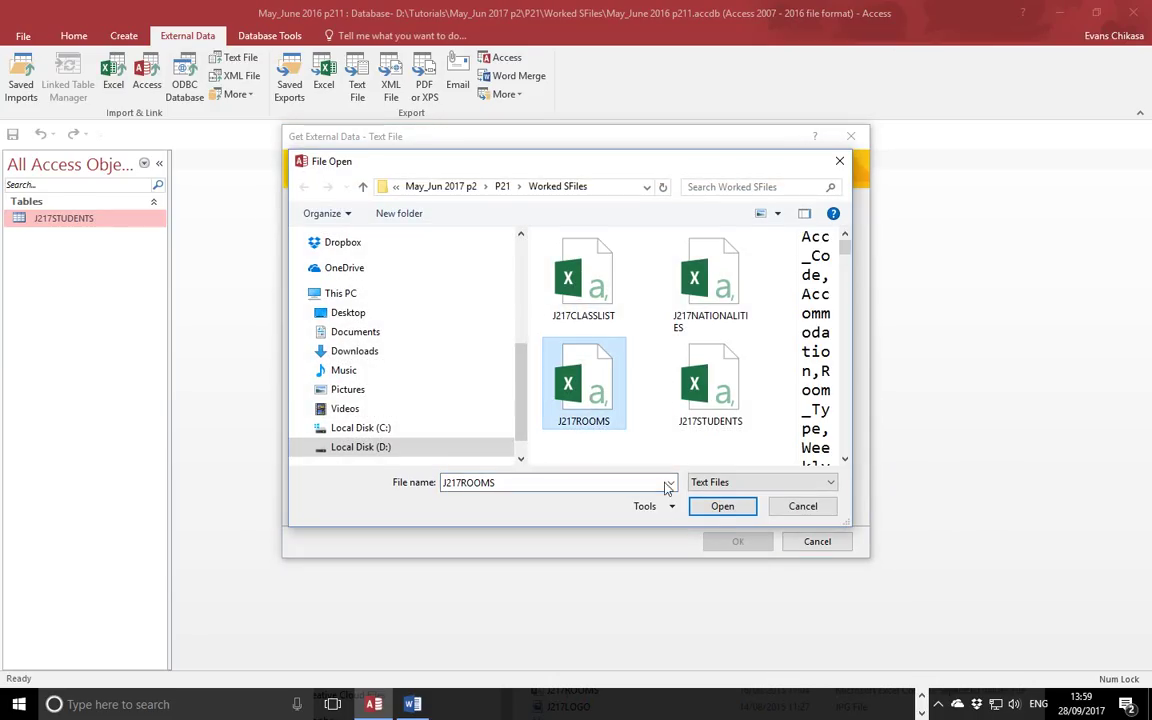
click(721, 507)
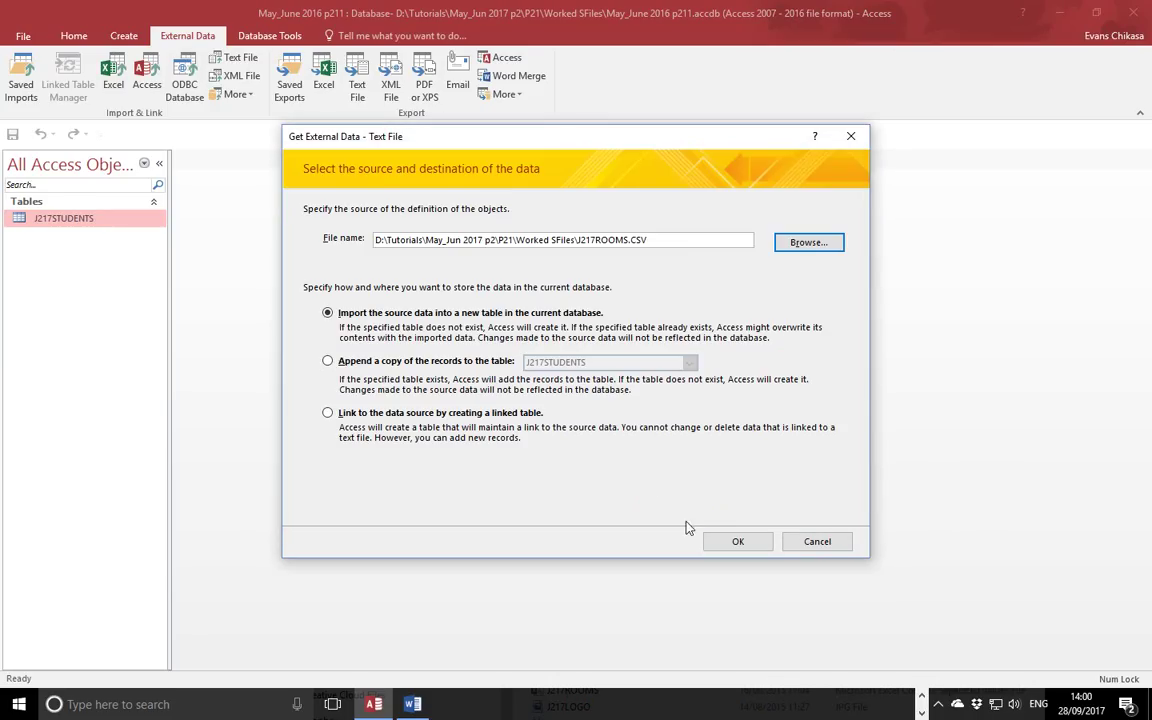
click(753, 545)
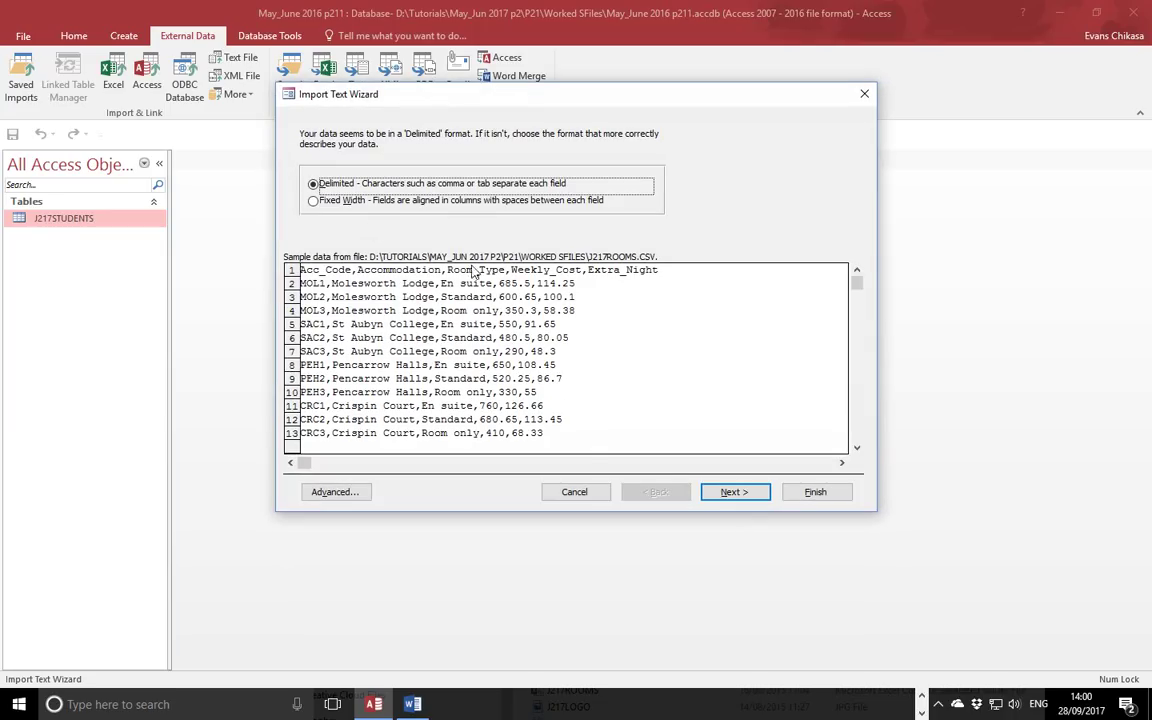
Use the first row as field names and review each column's field settings
click(735, 492)
click(328, 213)
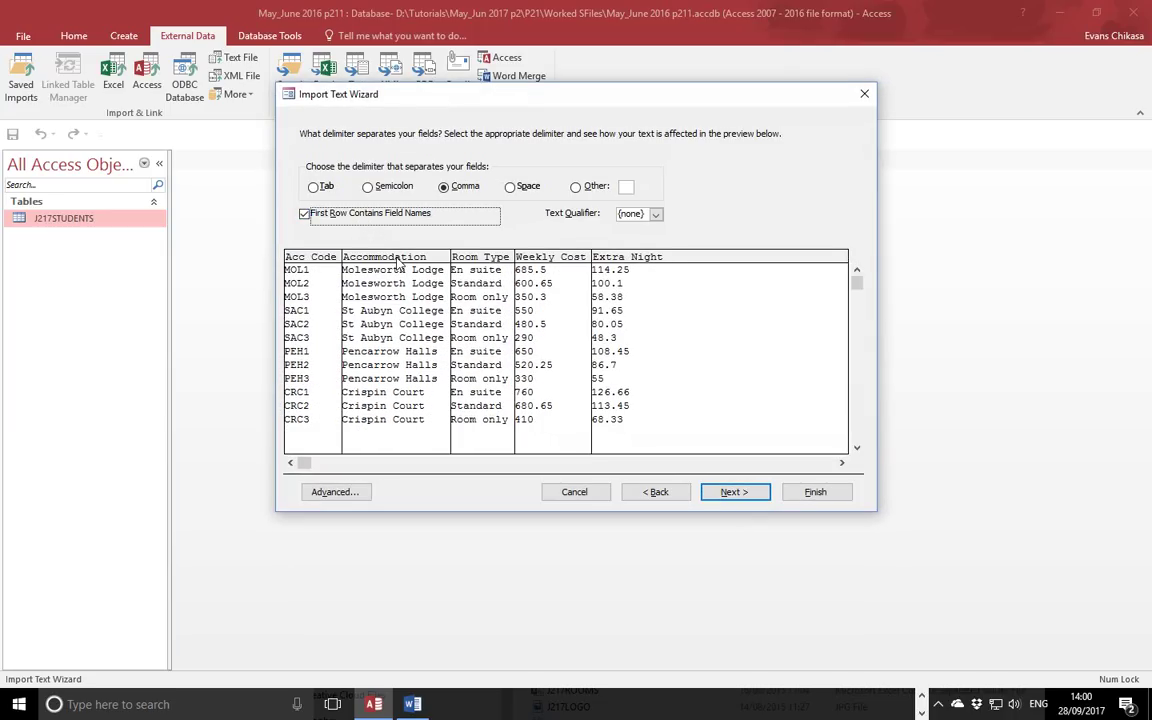
click(731, 493)
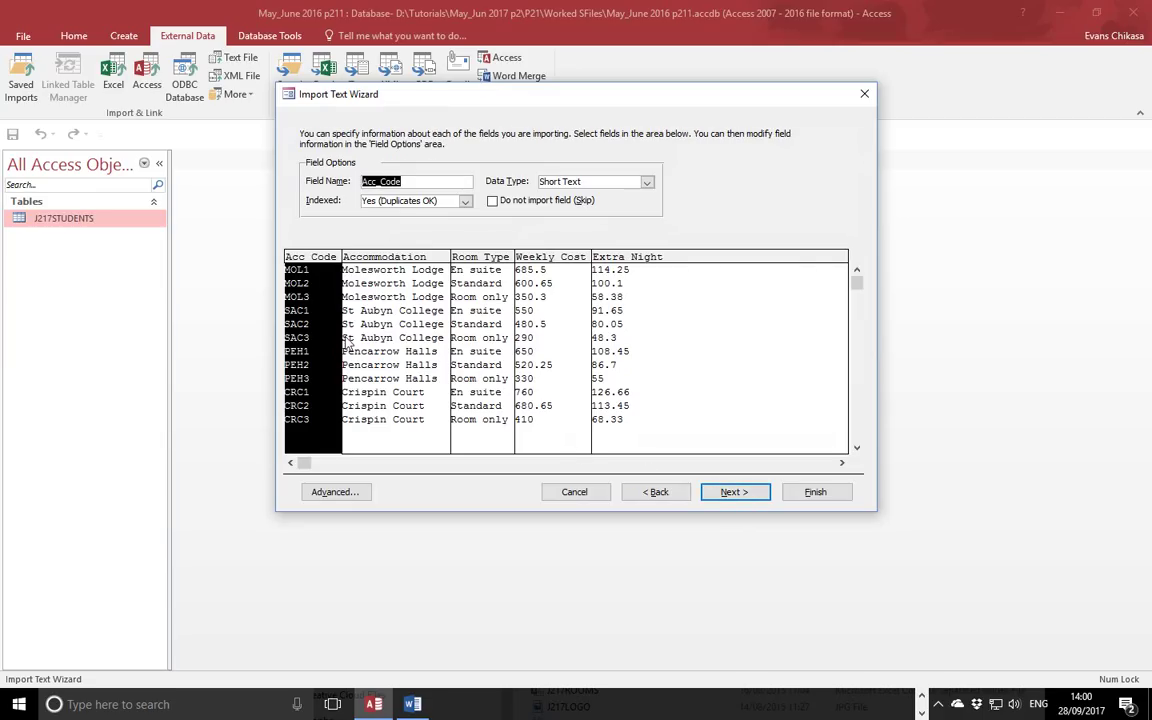
click(355, 312)
click(458, 313)
click(505, 310)
click(657, 397)
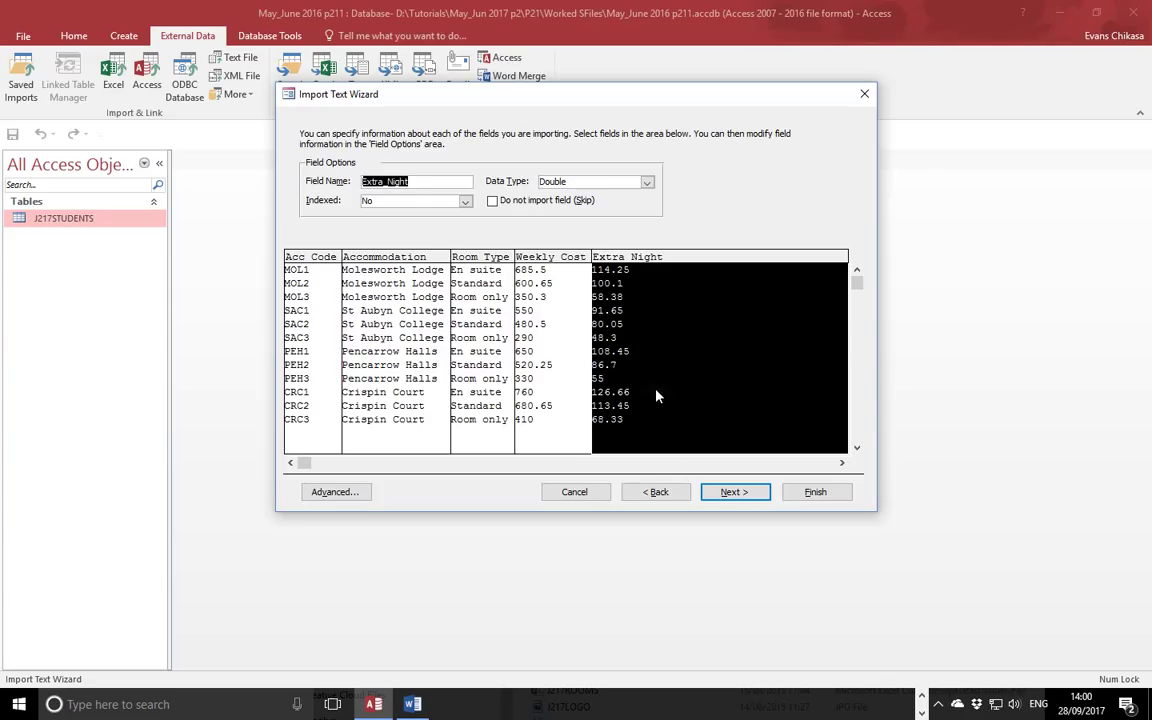
Make Acc_Code the primary key and finish the import as table J217ROOMS
click(731, 492)
click(472, 193)
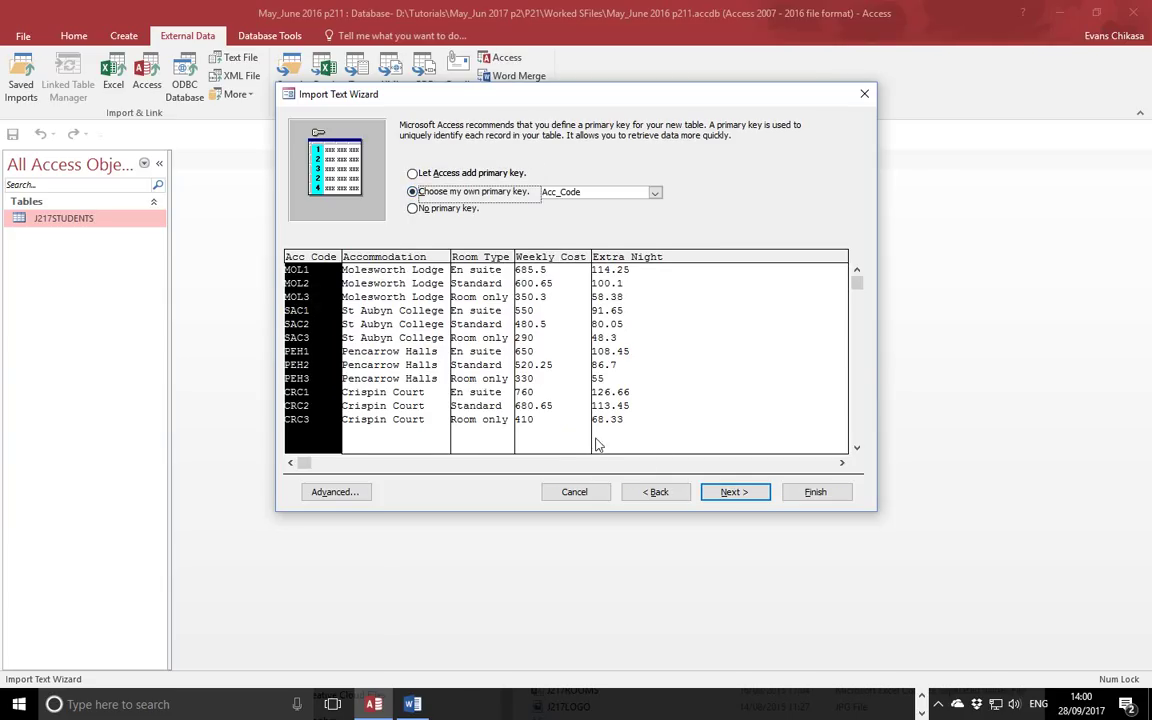
click(733, 494)
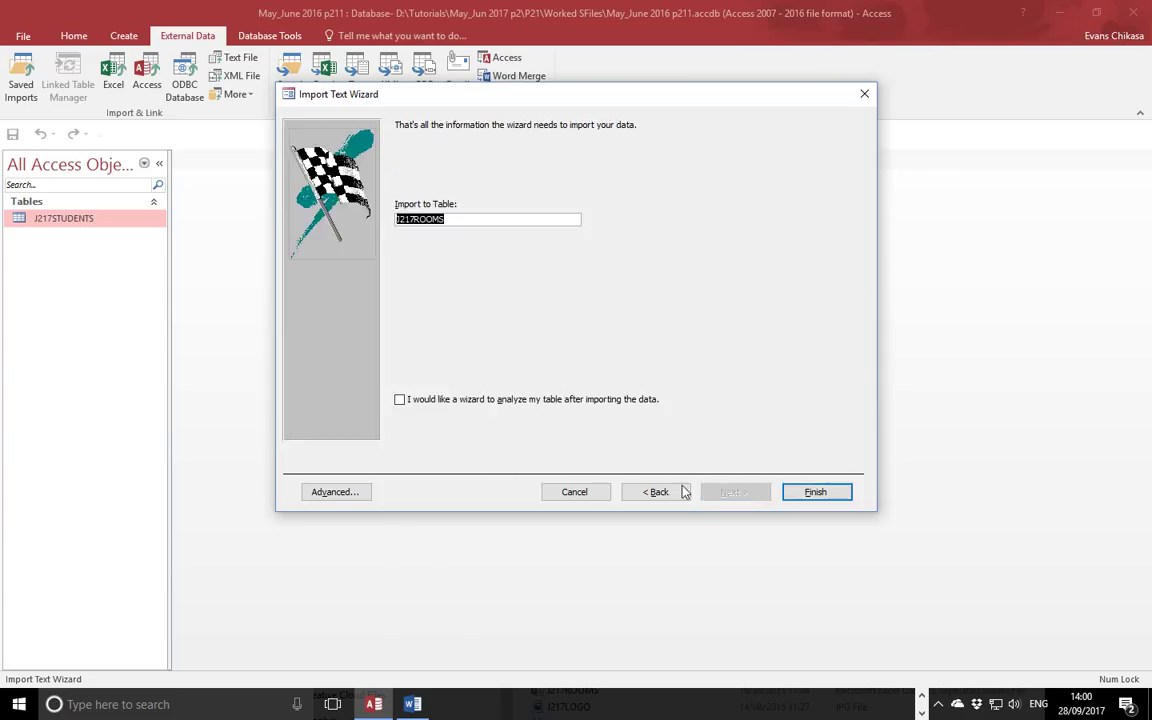
click(814, 492)
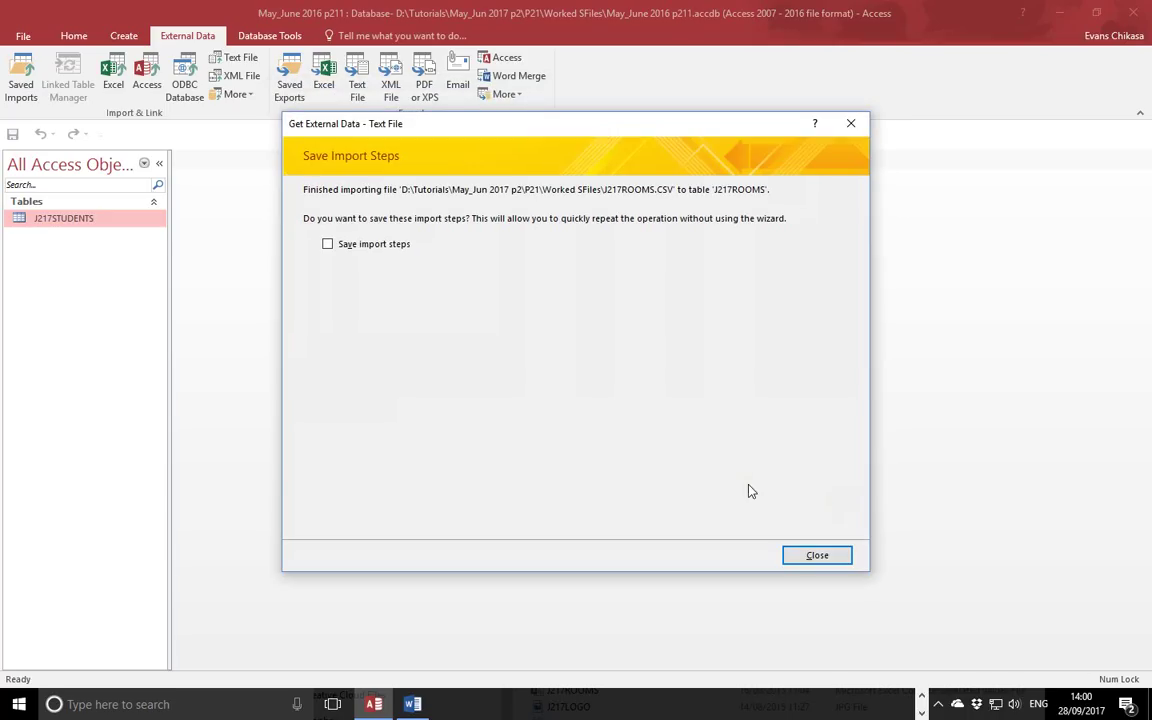
click(822, 557)
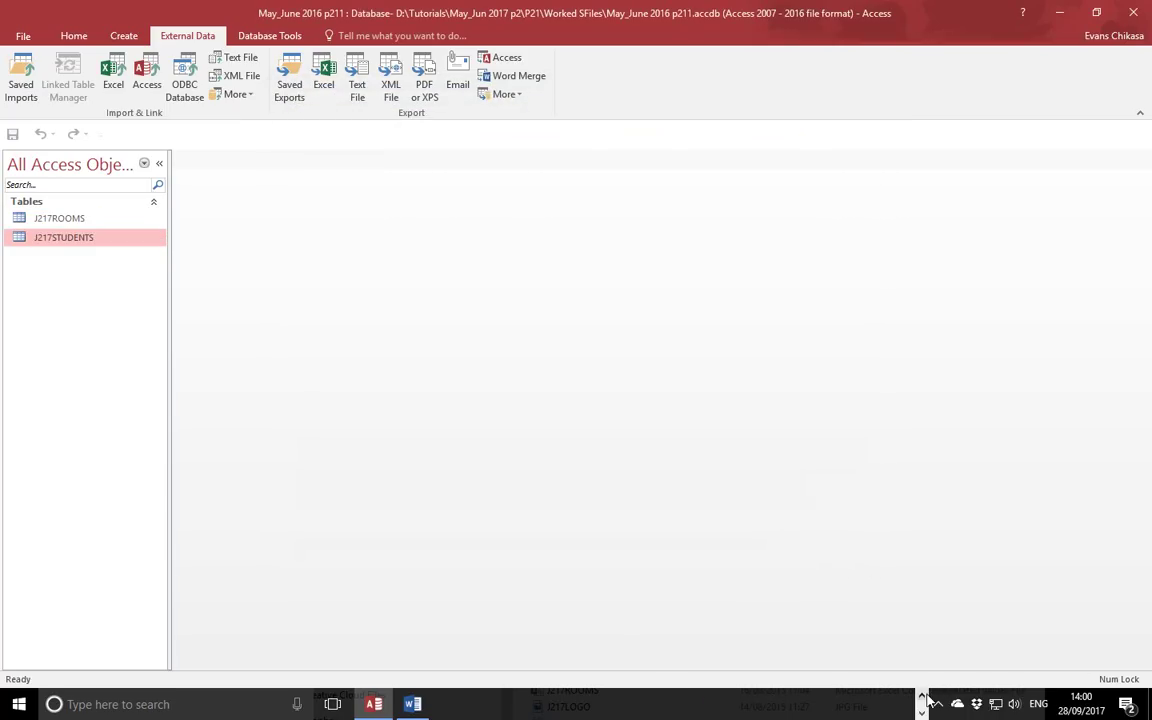
click(494, 704)
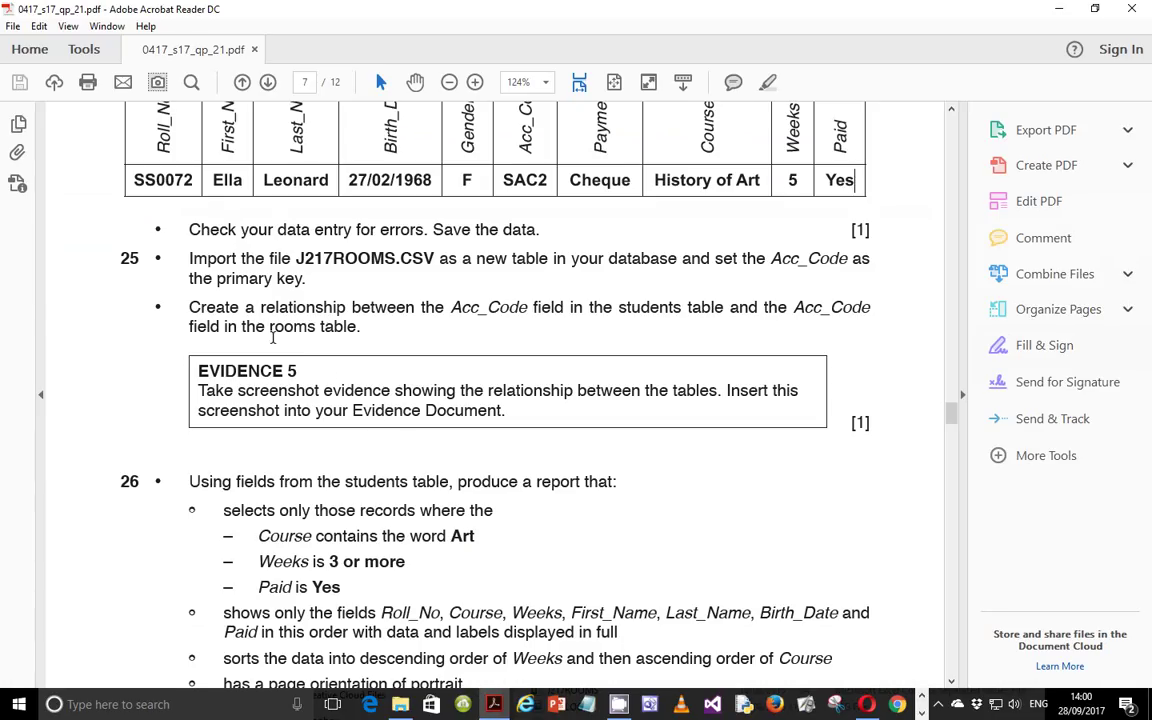
mouse_move(189, 307)
mouse_down()
mouse_move(394, 324)
mouse_move(524, 318)
mouse_up()
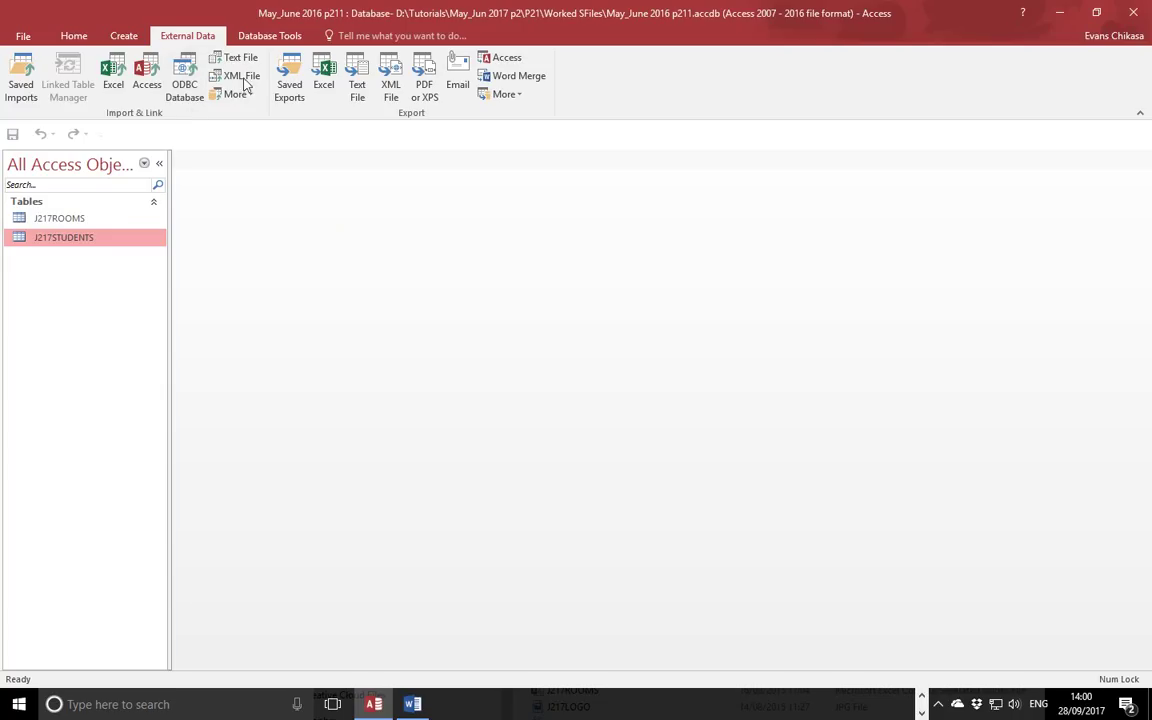
Open the Relationships layout and add the J217ROOMS and J217STUDENTS tables
click(265, 40)
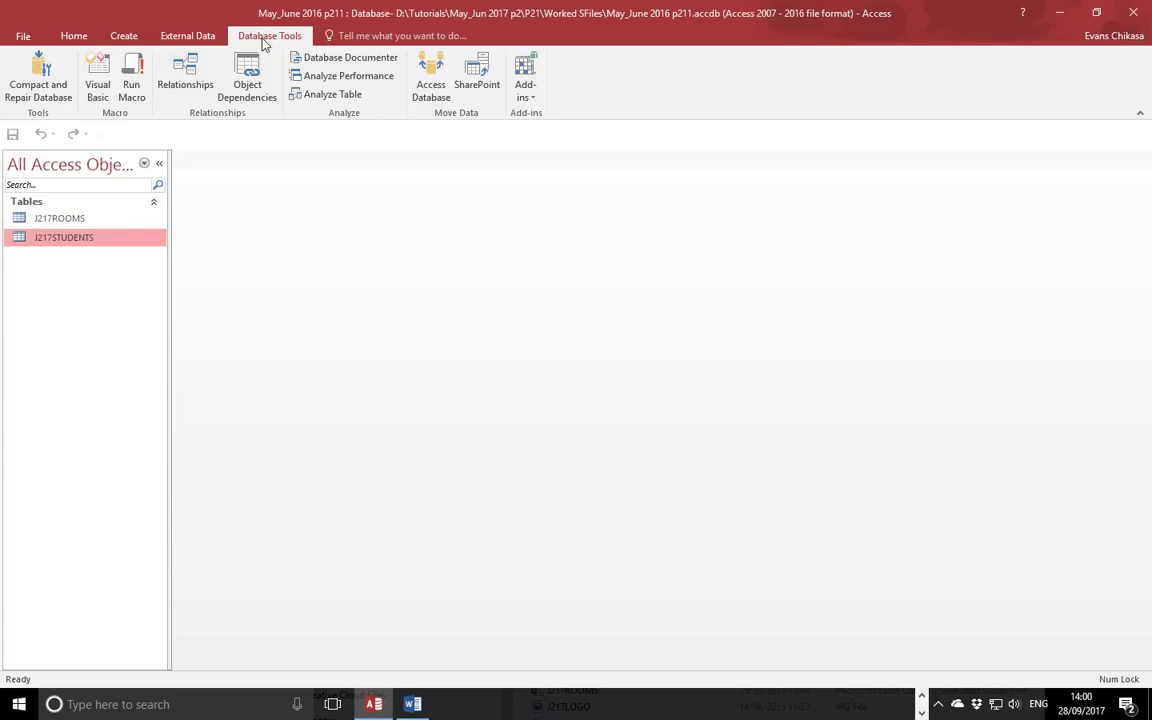
click(188, 76)
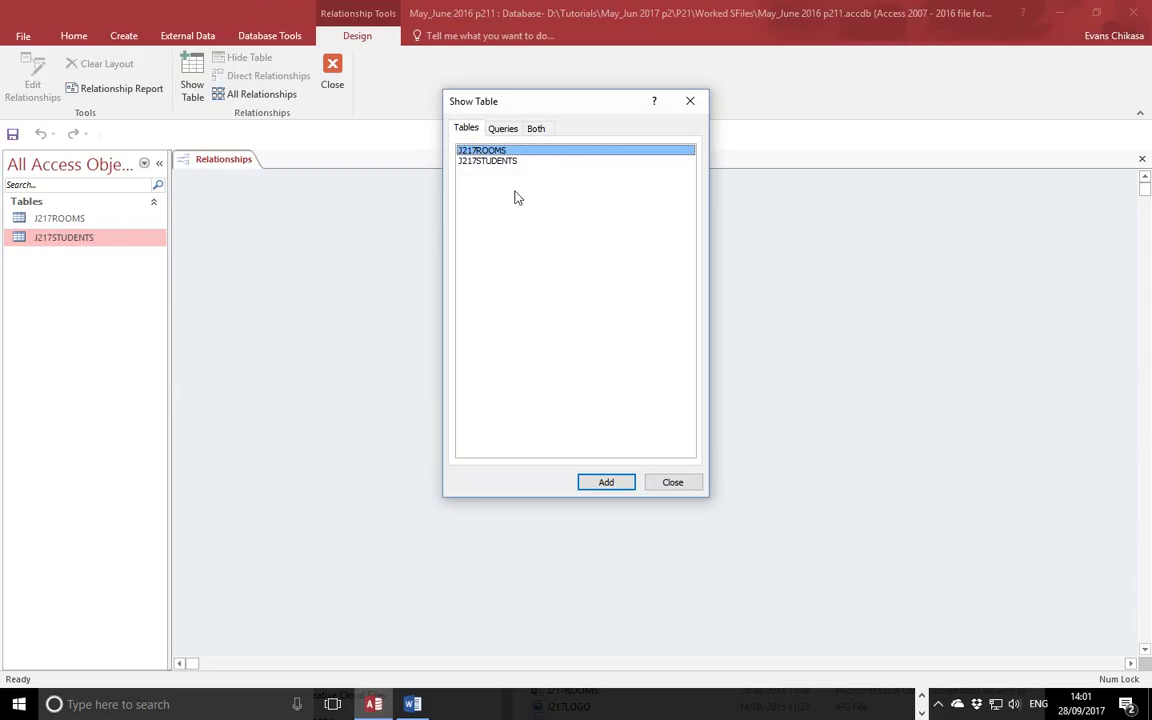
double_click(512, 152)
click(501, 162)
double_click(502, 162)
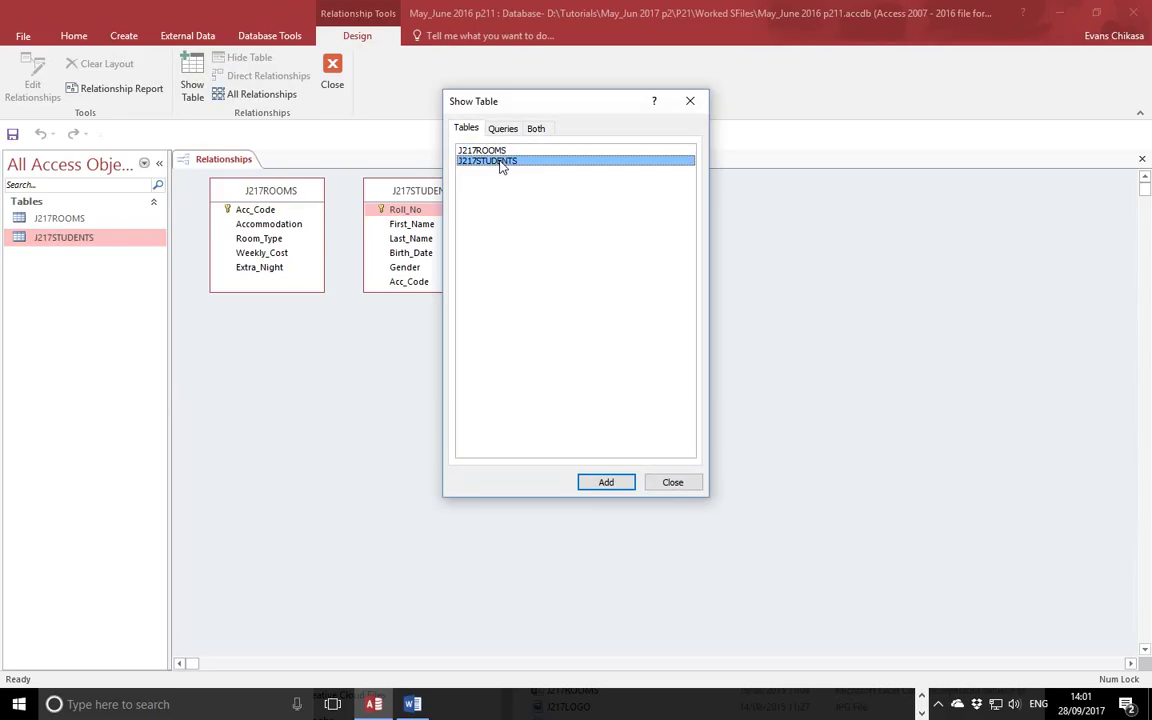
click(670, 484)
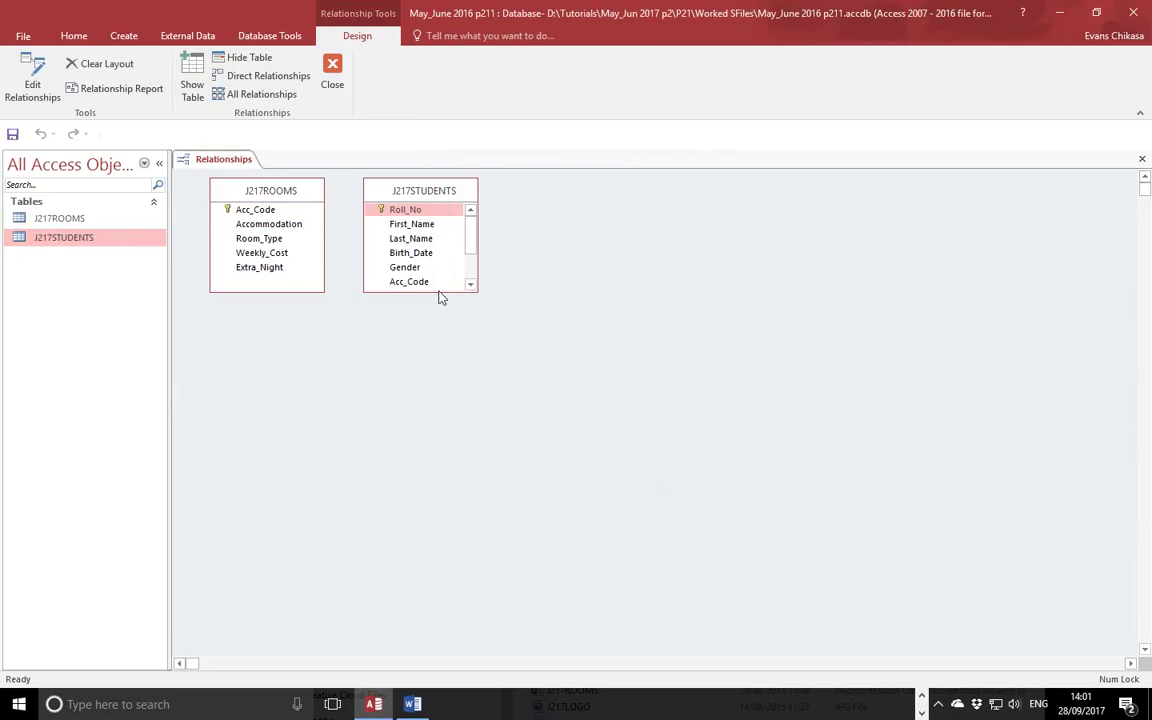
Join the two Acc_Code fields with referential integrity enforced and create the relationship
drag(437, 292, 441, 361)
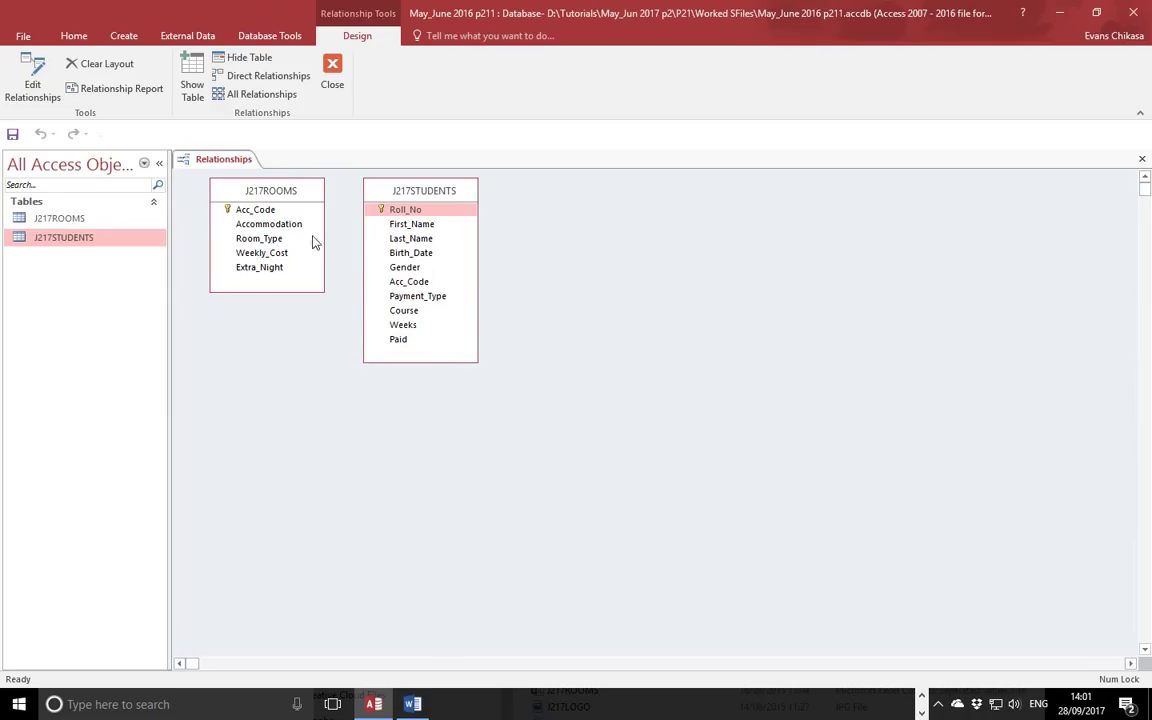
drag(245, 210, 407, 290)
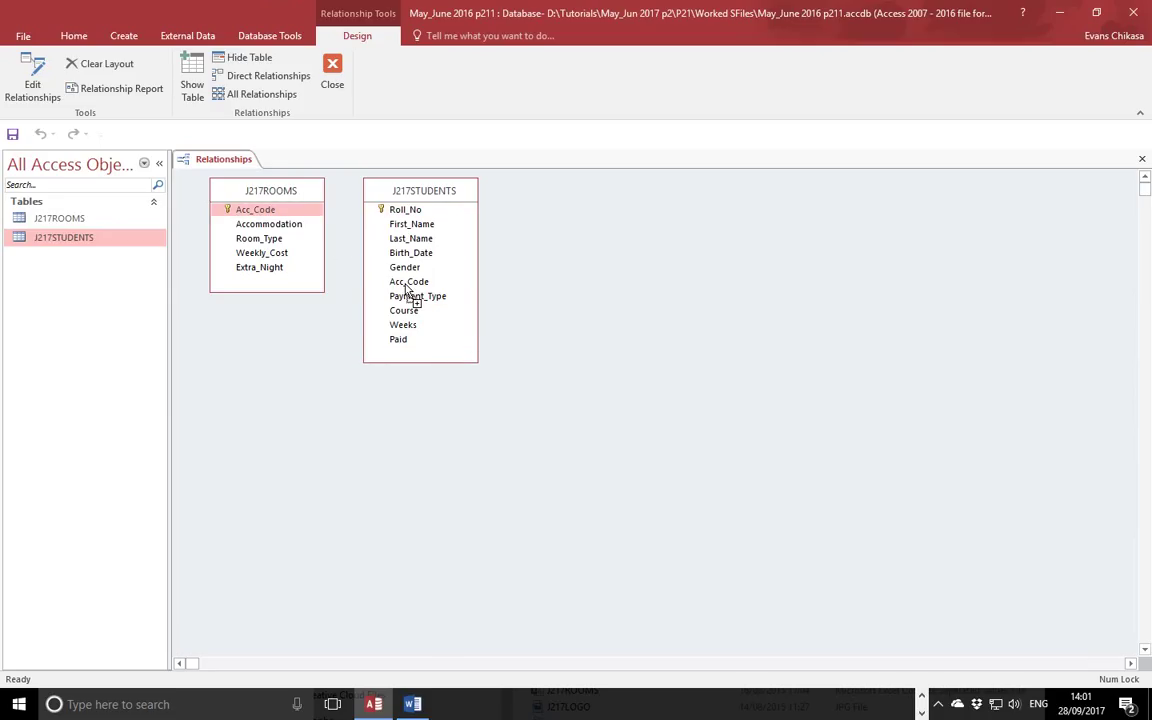
drag(407, 290, 407, 290)
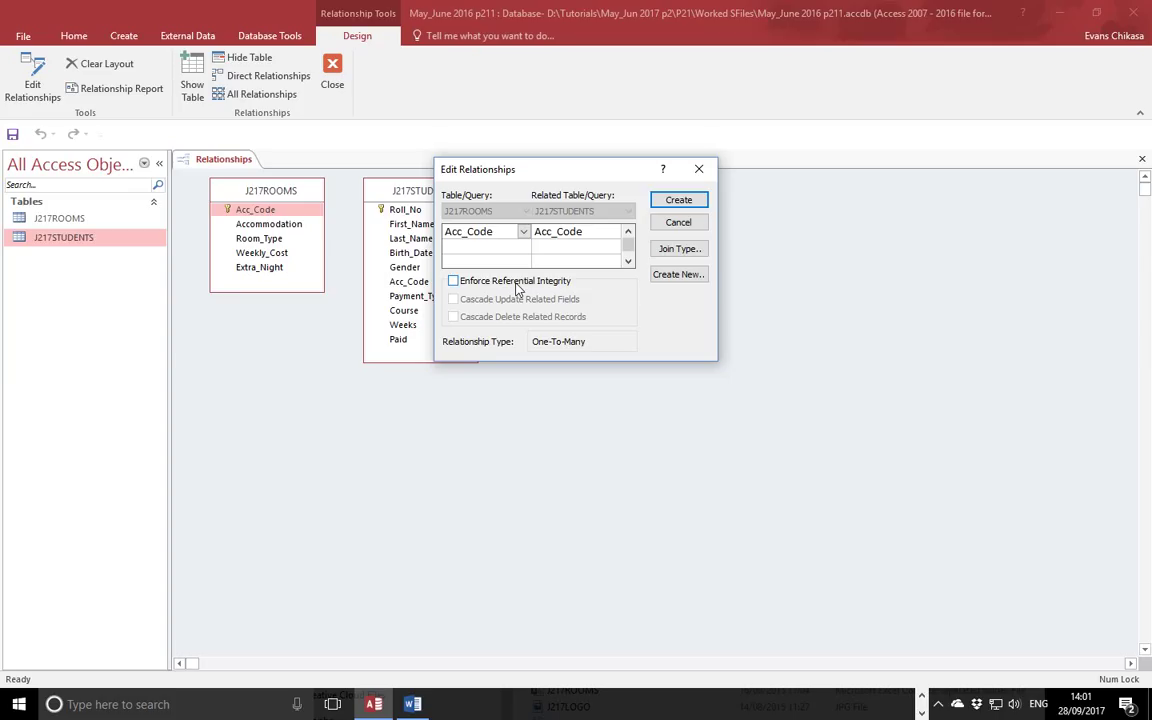
click(517, 288)
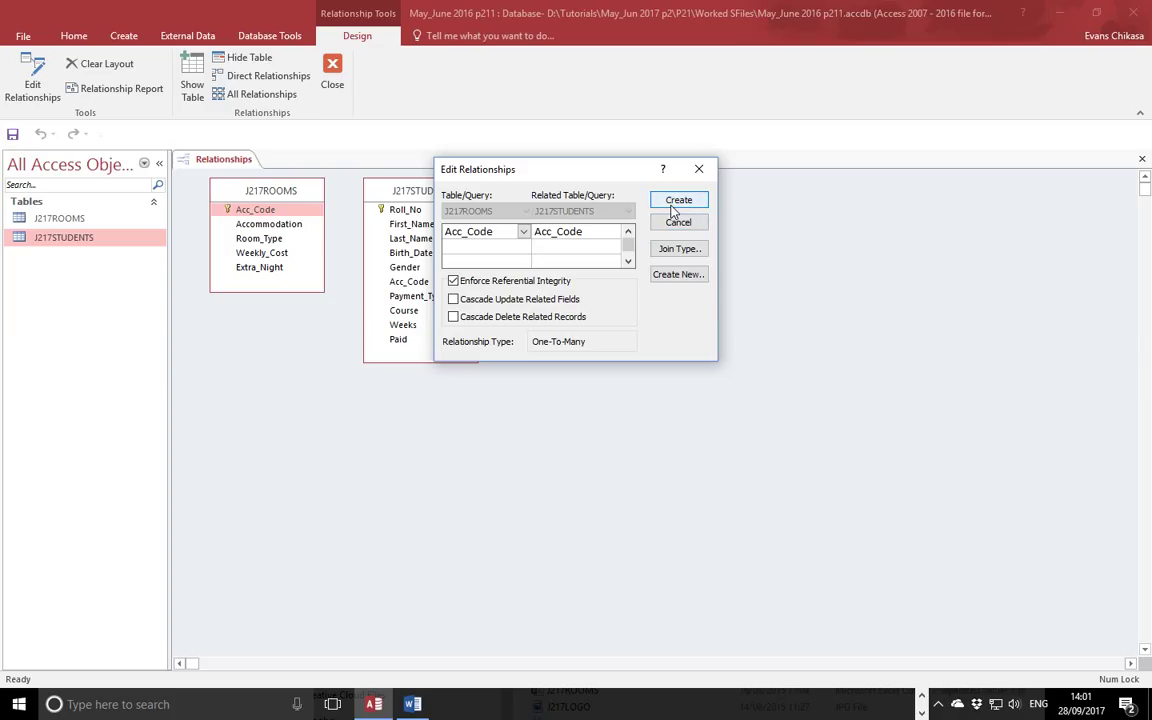
click(673, 206)
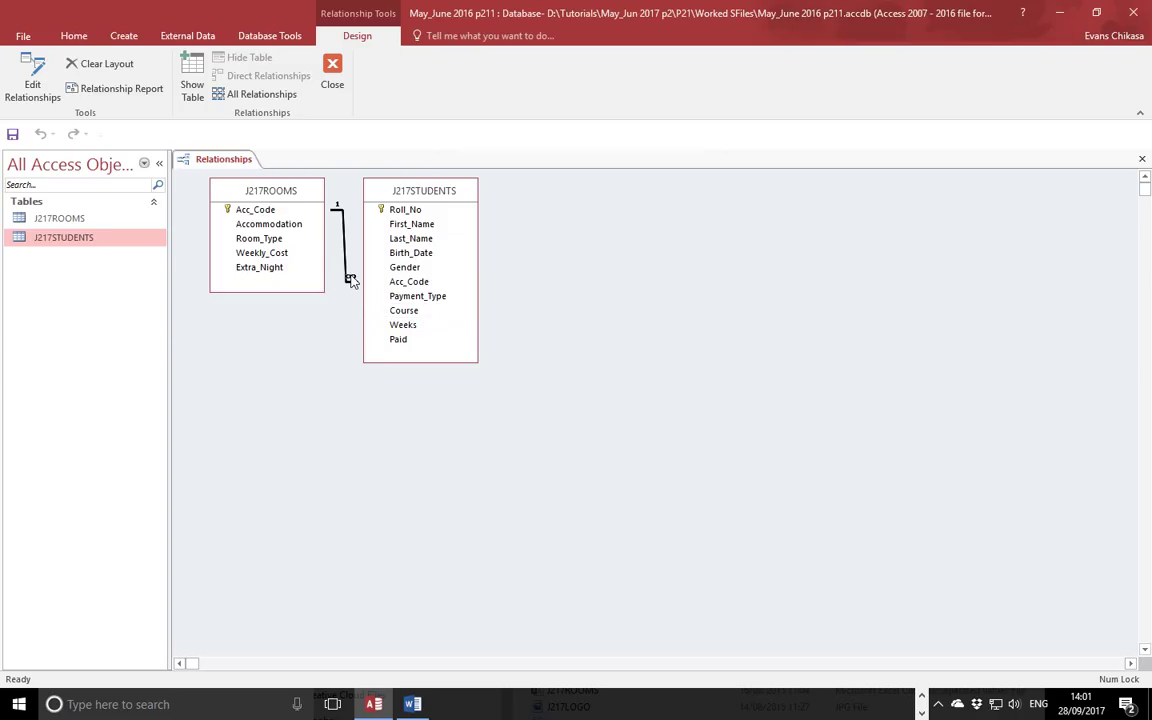
Reopen the Acc_Code relationship settings and place them beside the two tables
click(33, 75)
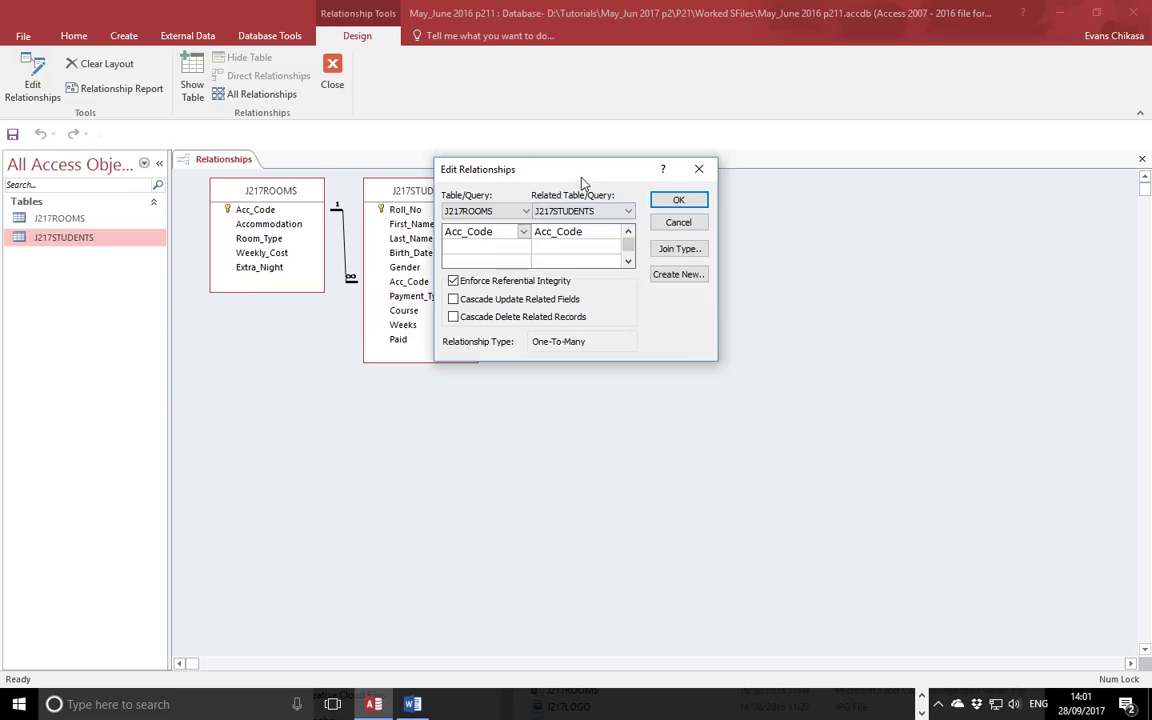
drag(582, 182, 652, 206)
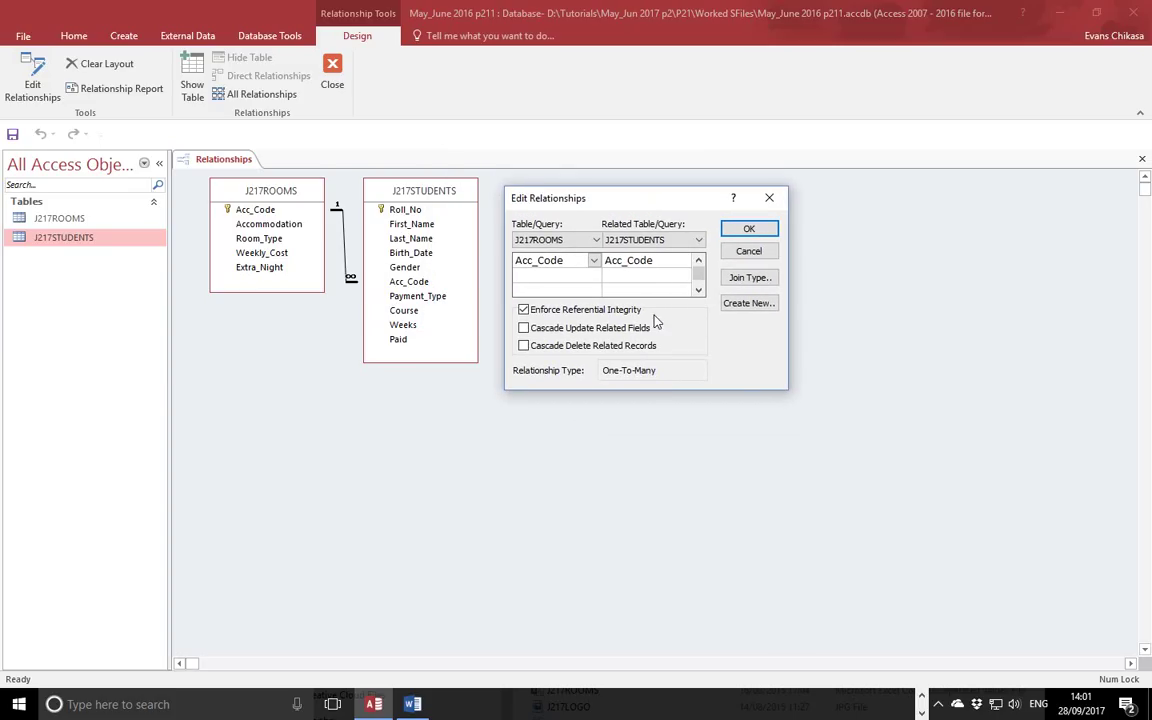
click(751, 255)
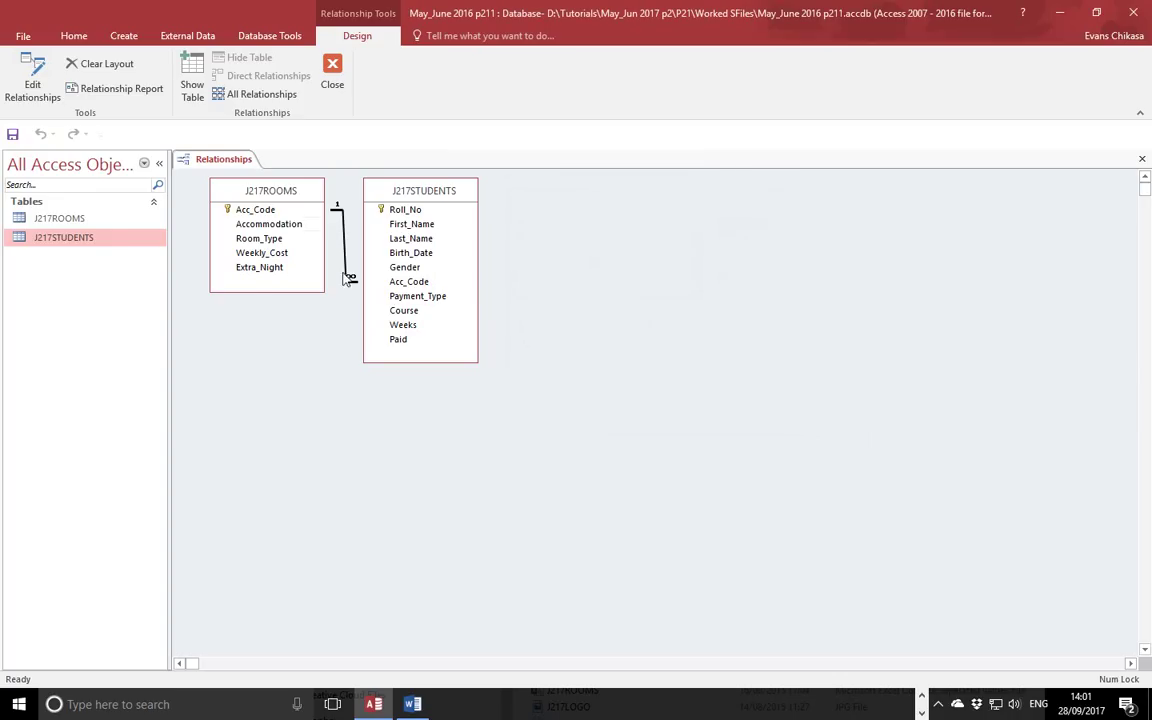
click(32, 80)
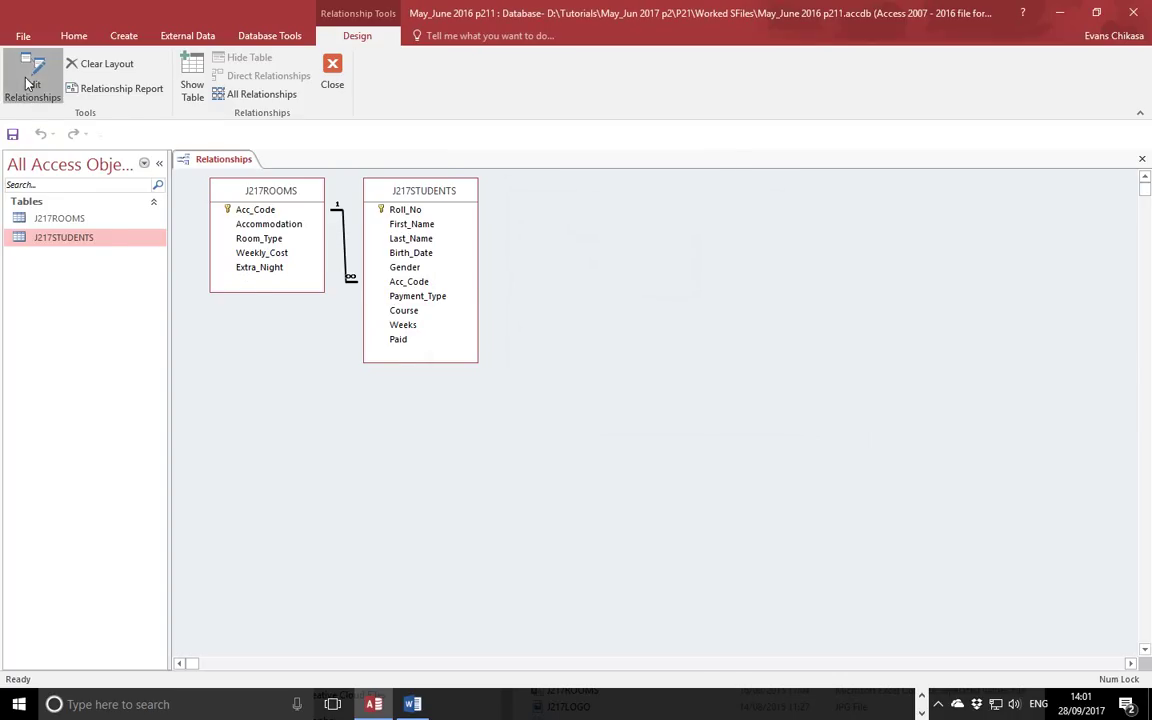
drag(550, 170, 616, 185)
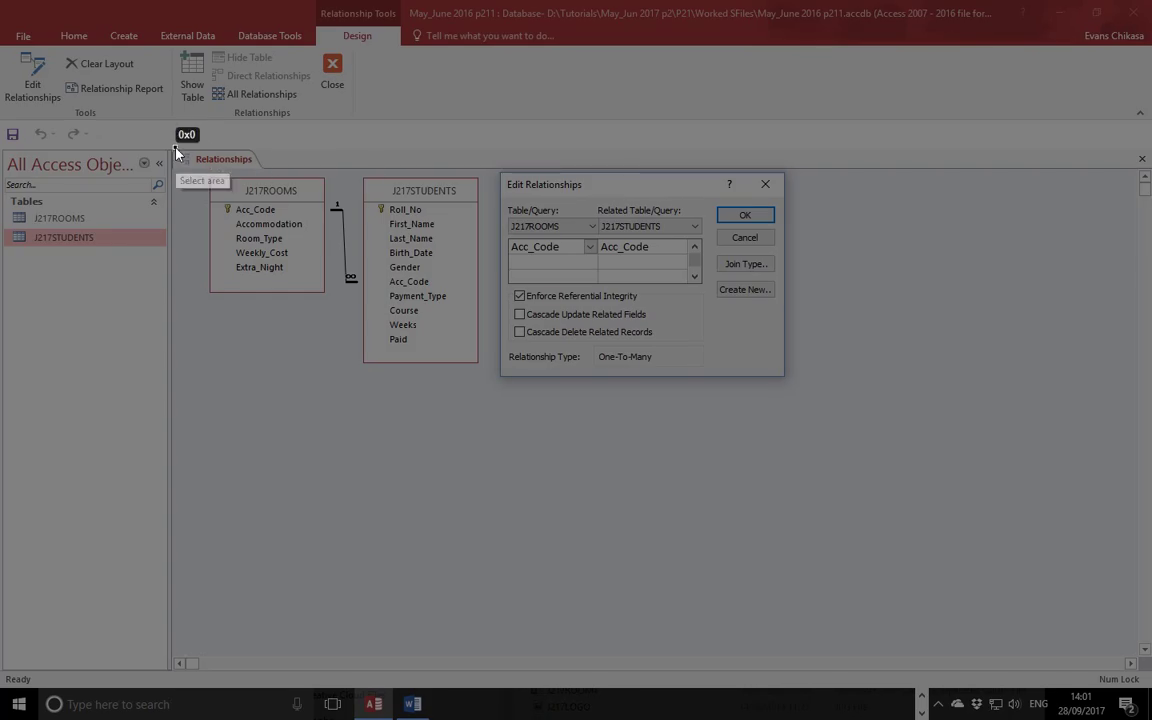
Frame a Lightshot capture area around the diagram and the relationship settings
drag(175, 147, 660, 307)
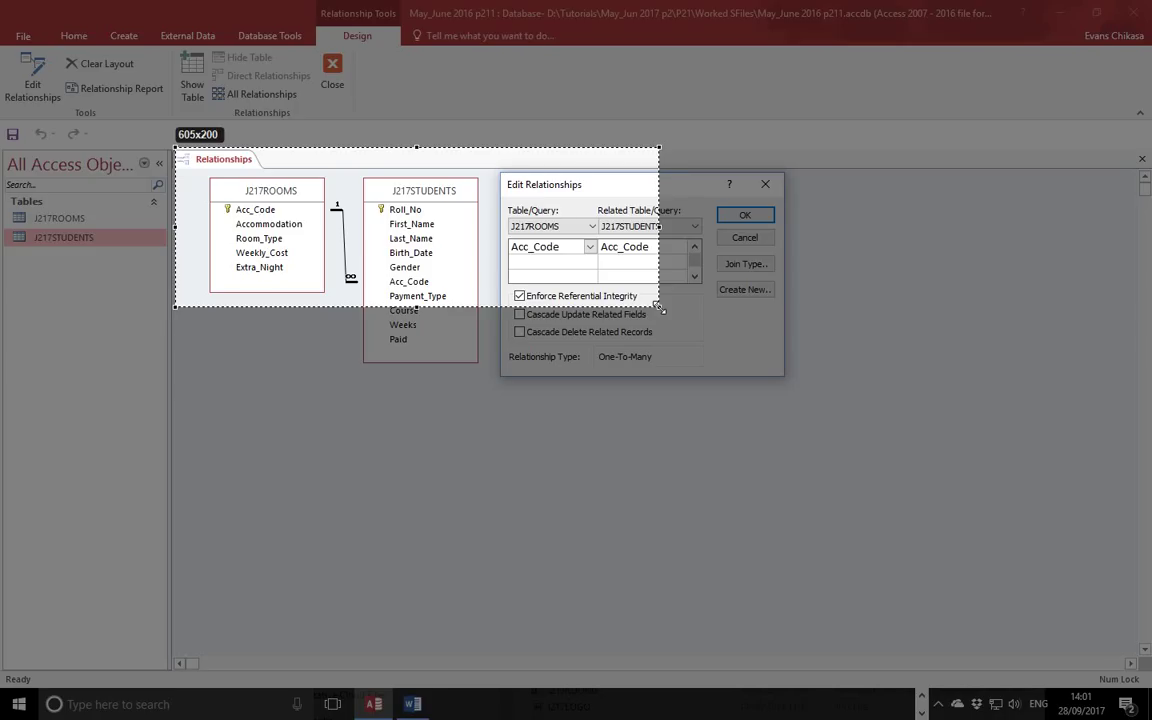
drag(660, 307, 797, 393)
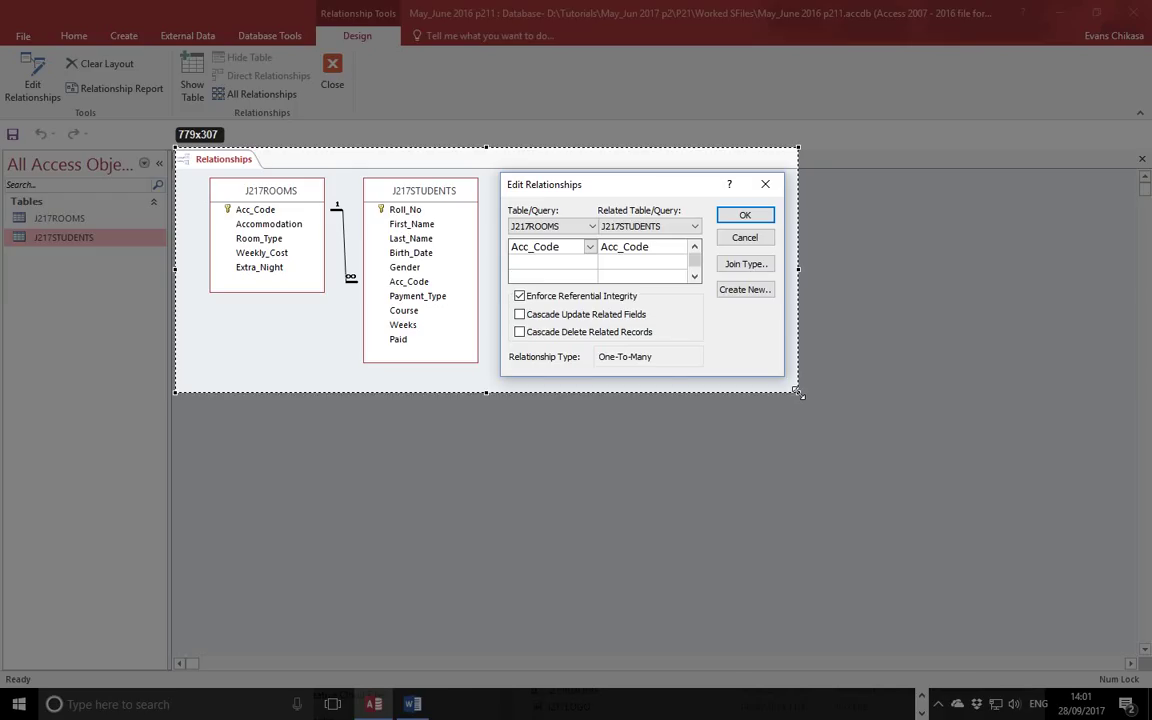
drag(797, 393, 797, 393)
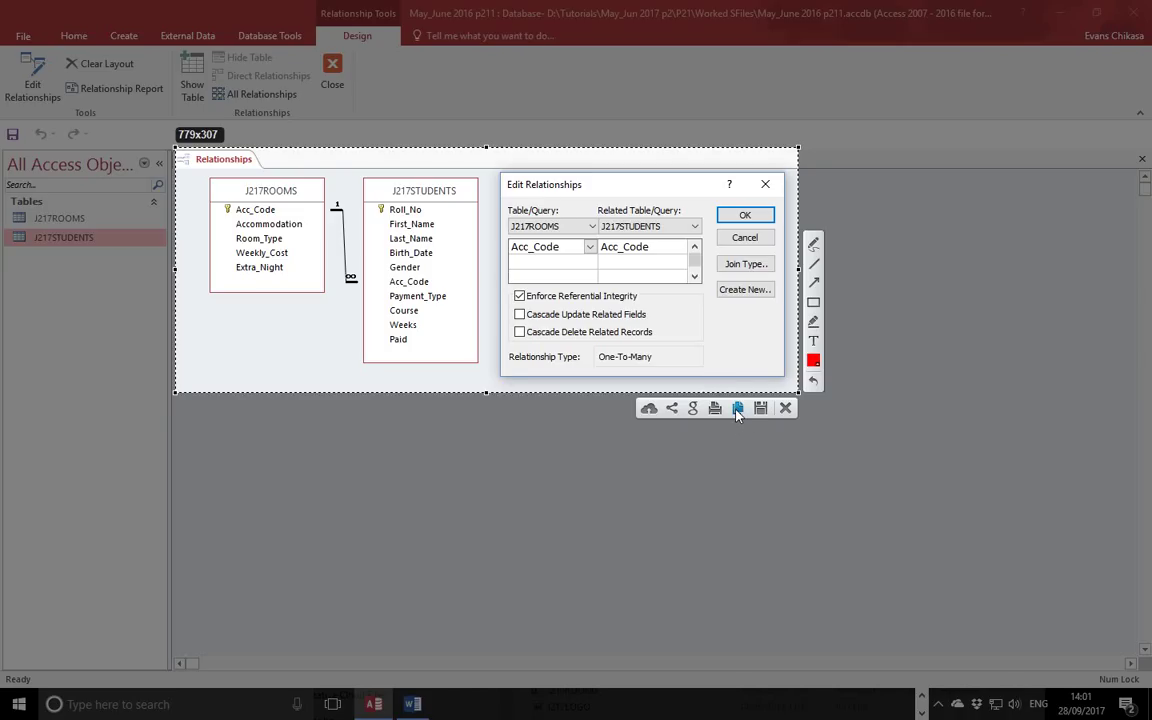
Copy the framed One-To-Many relationship capture to the clipboard with Lightshot
click(737, 410)
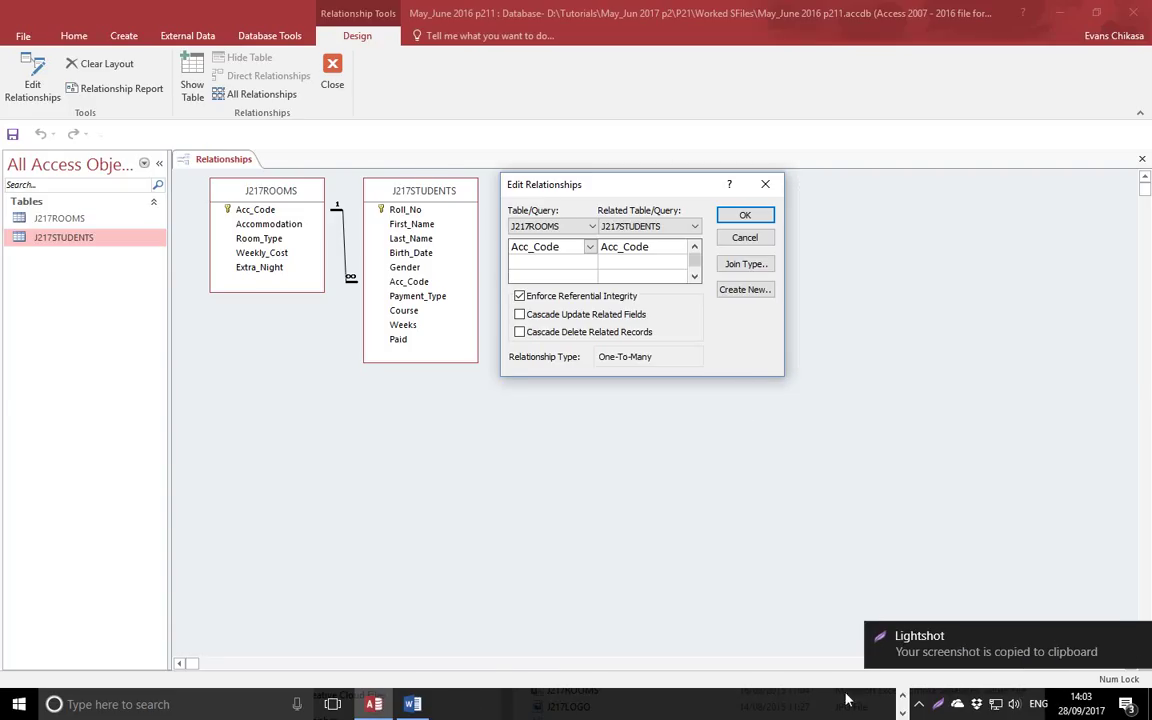
Paste the relationship screenshot on the blank line under Step 25's Evidence 5 in Word
click(412, 704)
scroll(474, 502, down, 2)
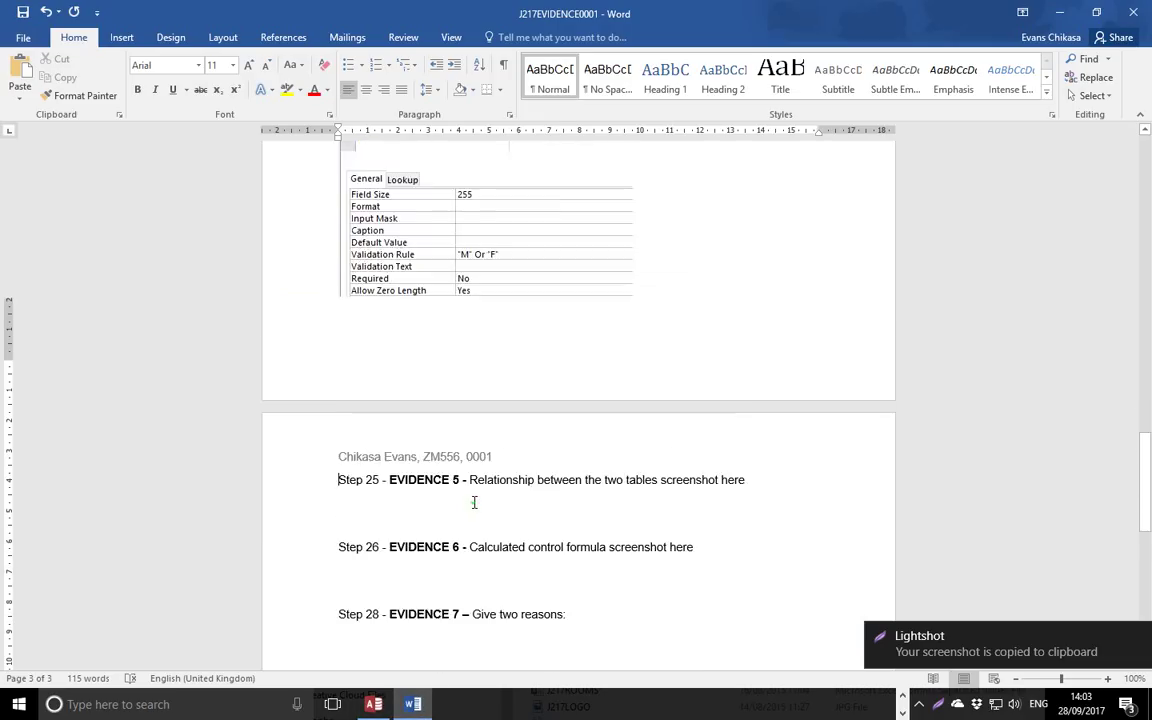
scroll(474, 502, down, 2)
click(463, 391)
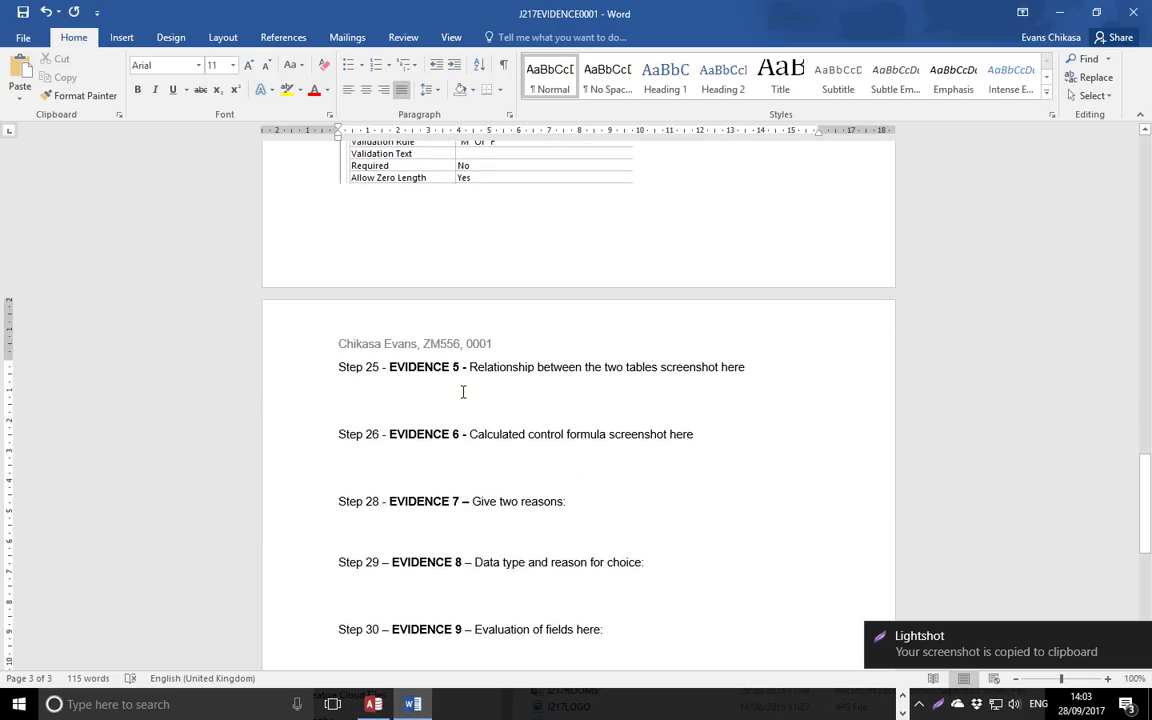
key(ctrl+v)
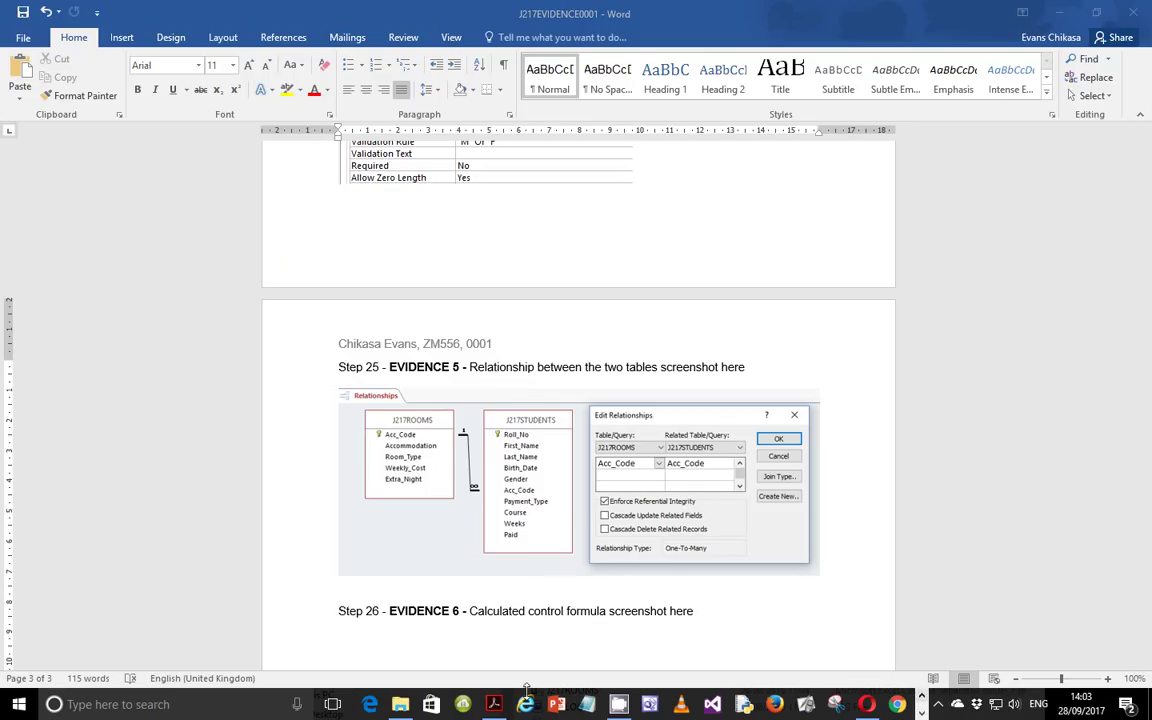
click(493, 704)
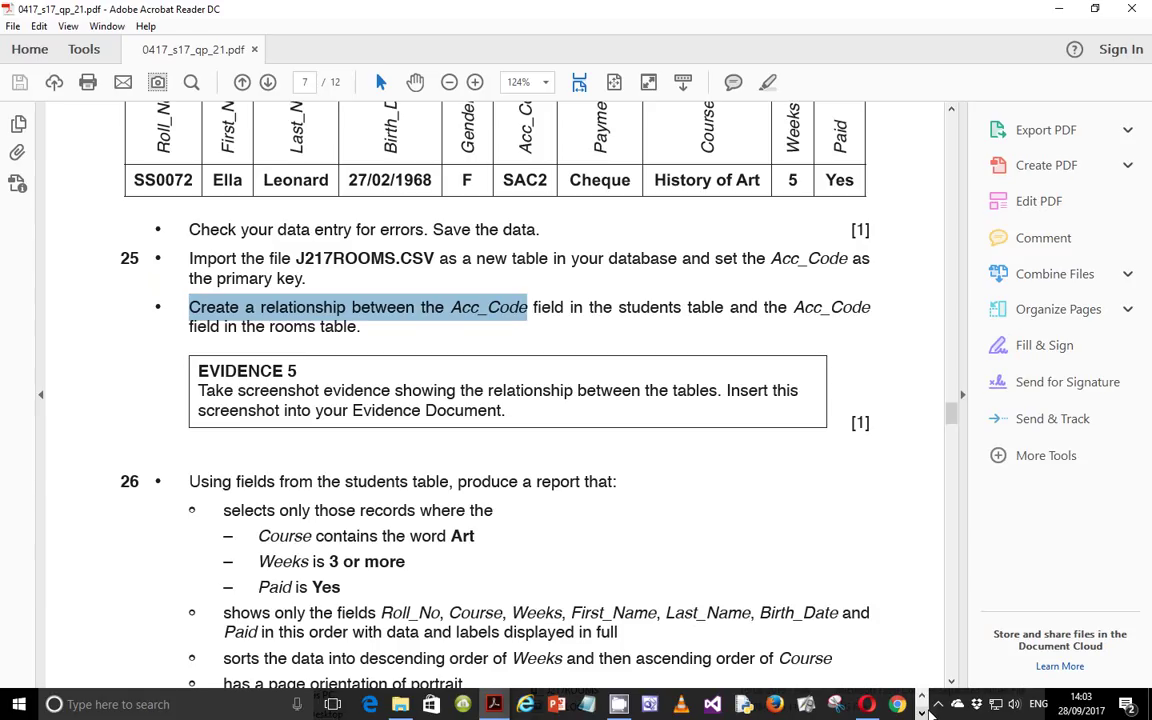
click(921, 703)
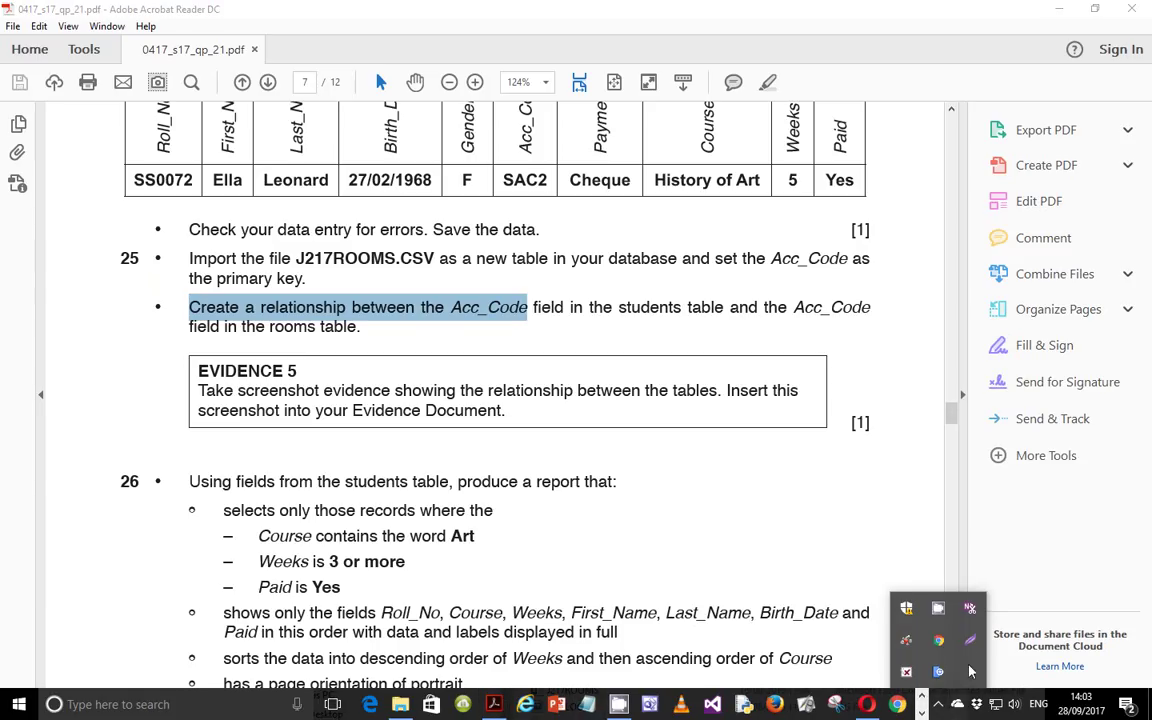
click(938, 671)
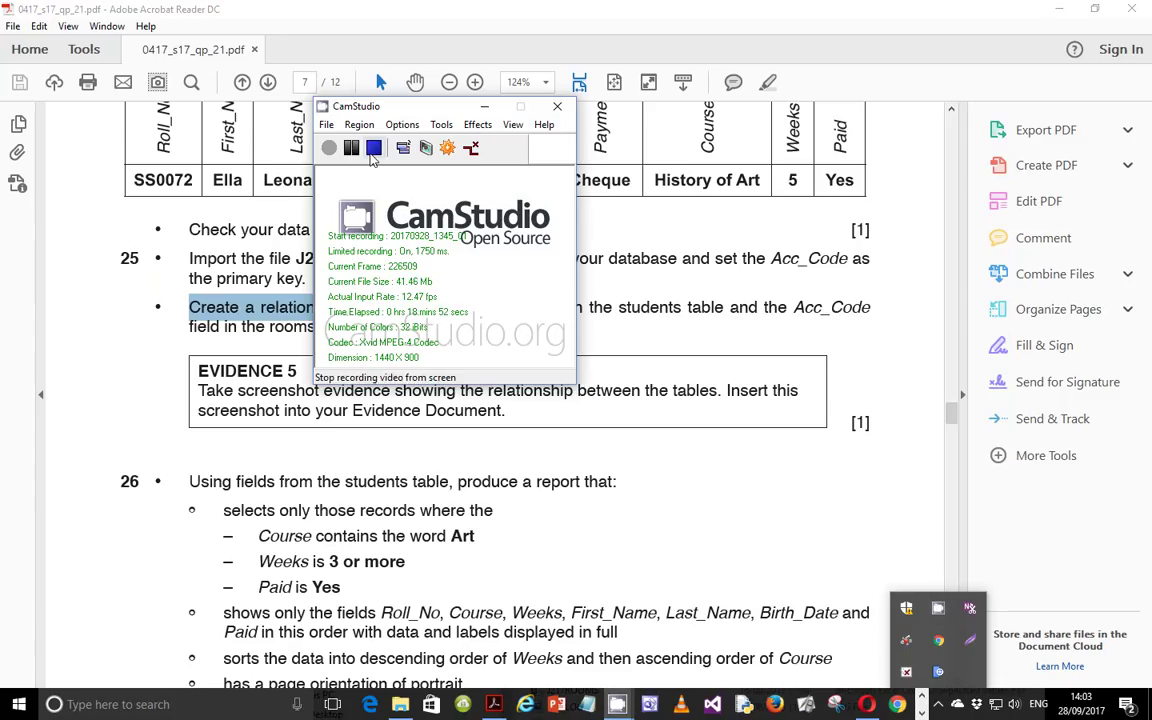
click(360, 228)
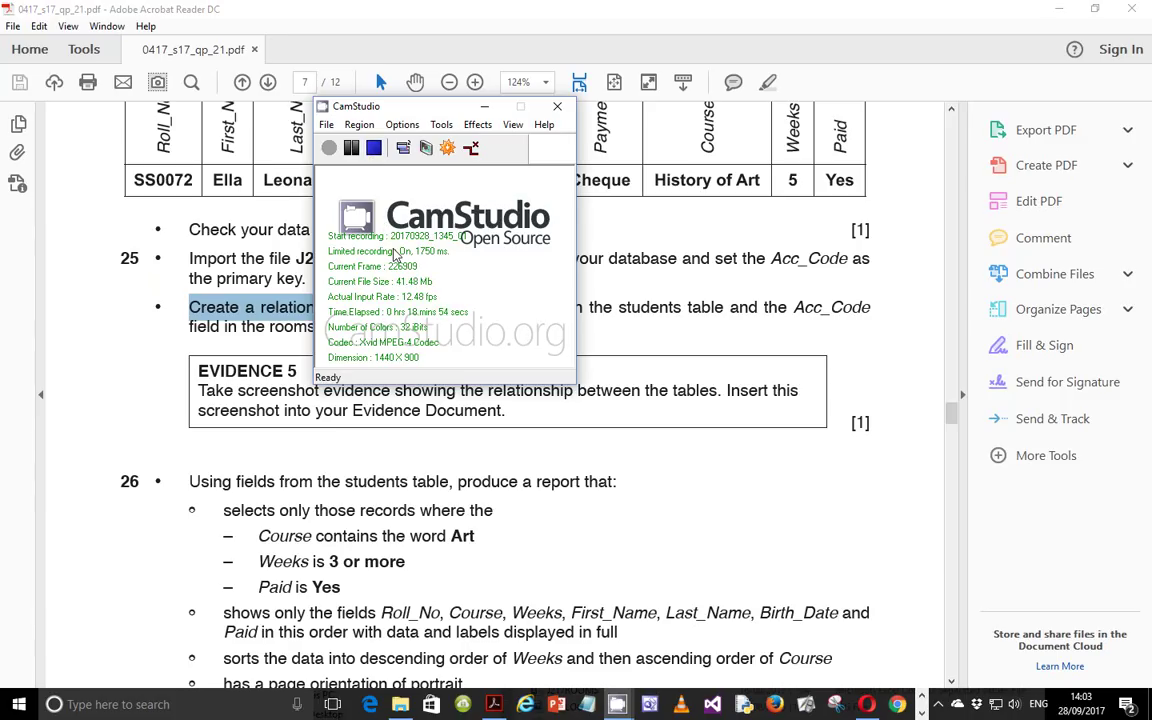